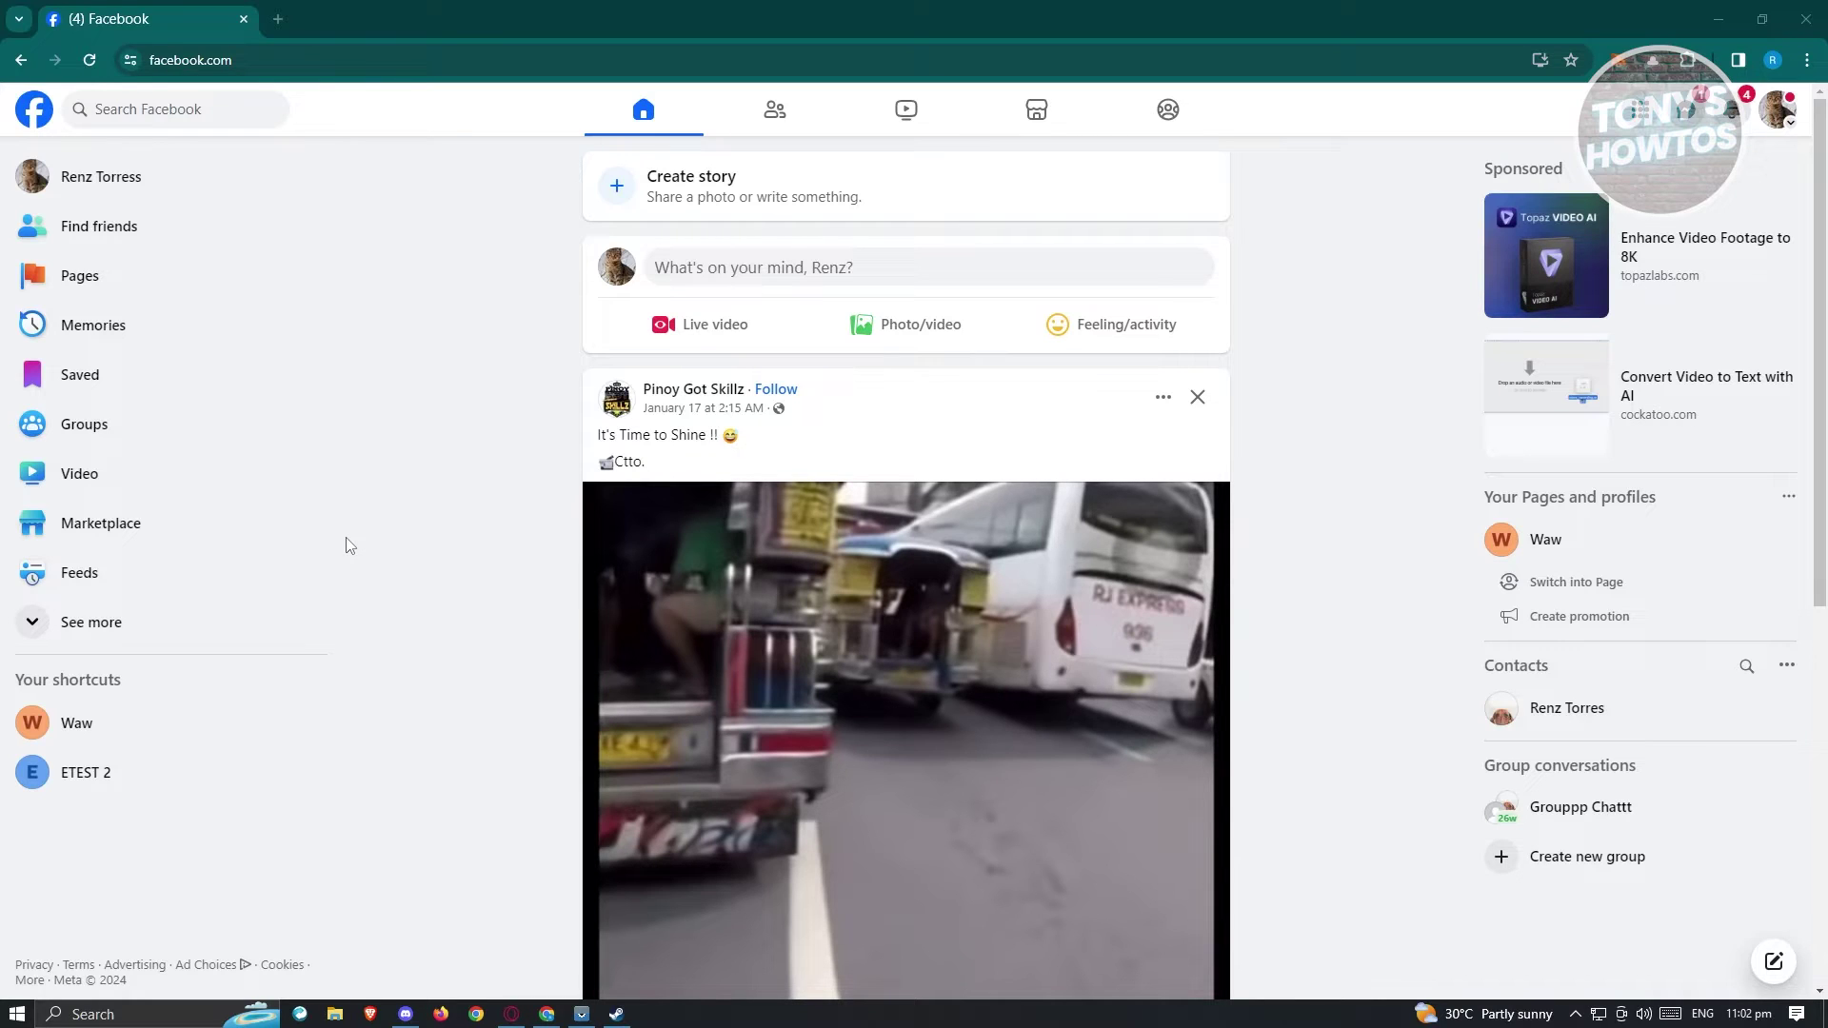
# Expand the sidebar shortcuts and open Marketplace.
pyautogui.click(27, 627)
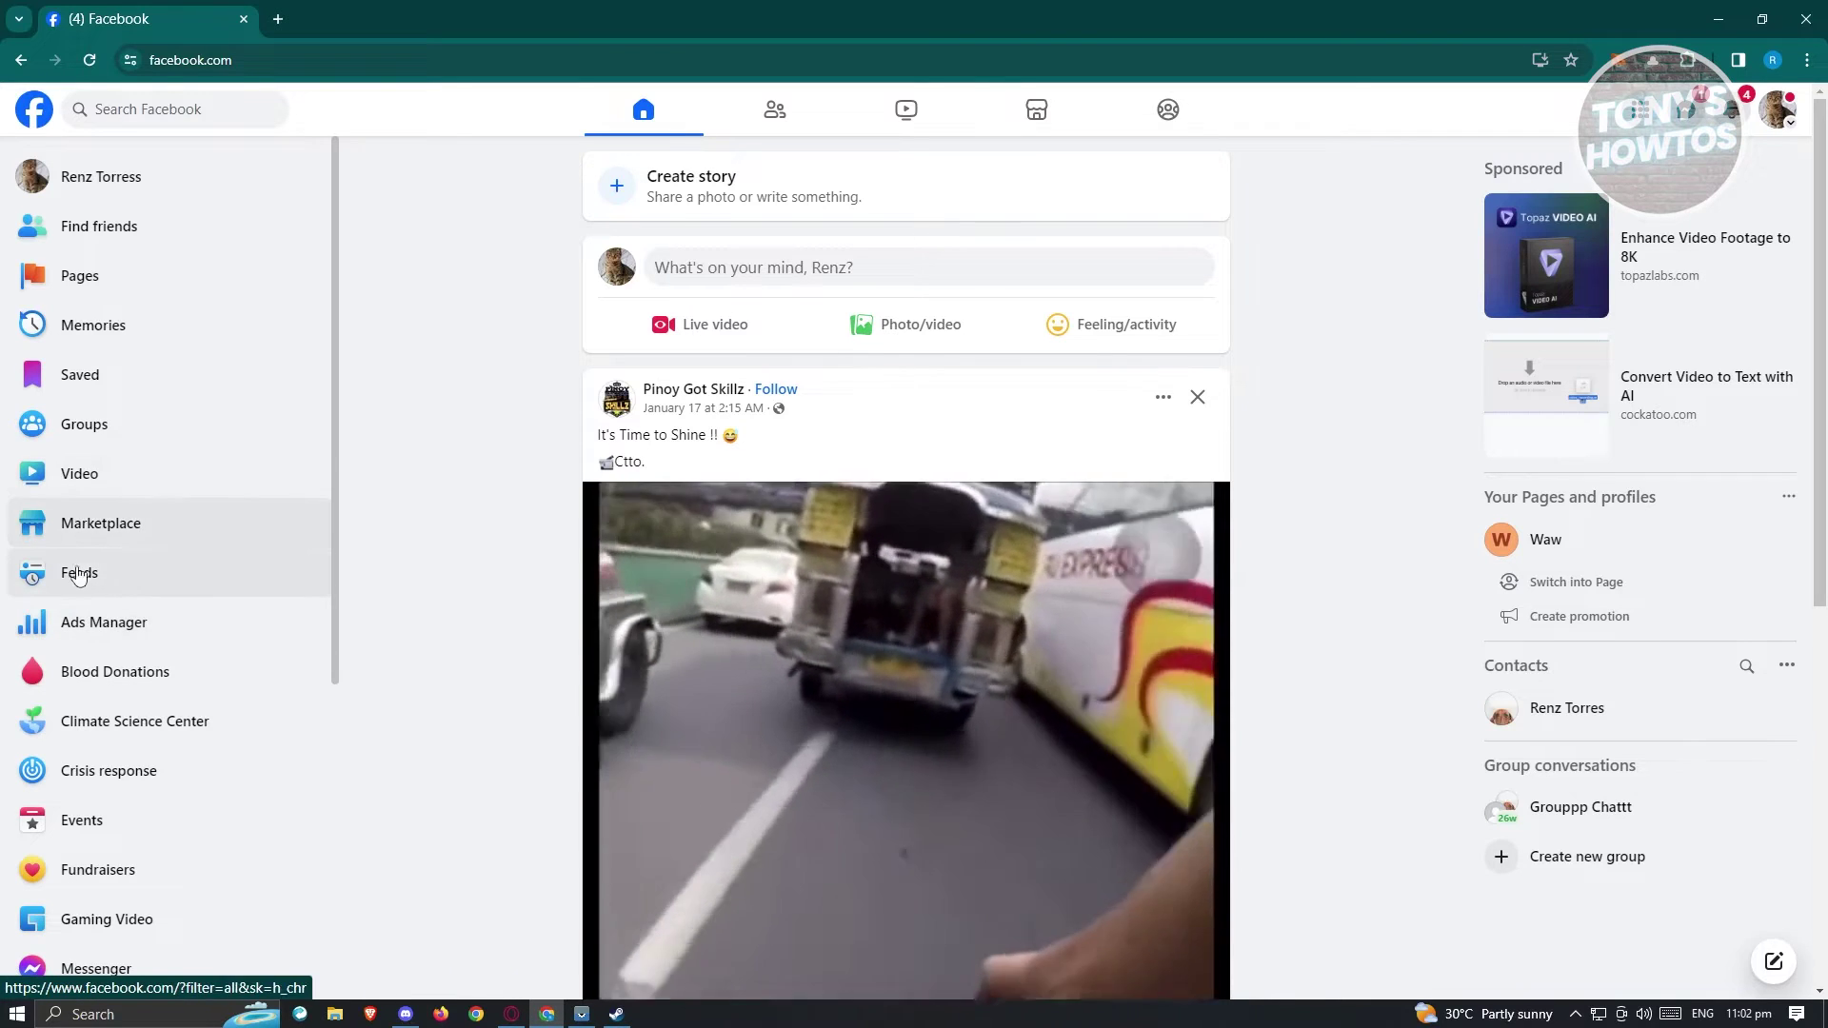
pyautogui.scroll(-1, 195, 591)
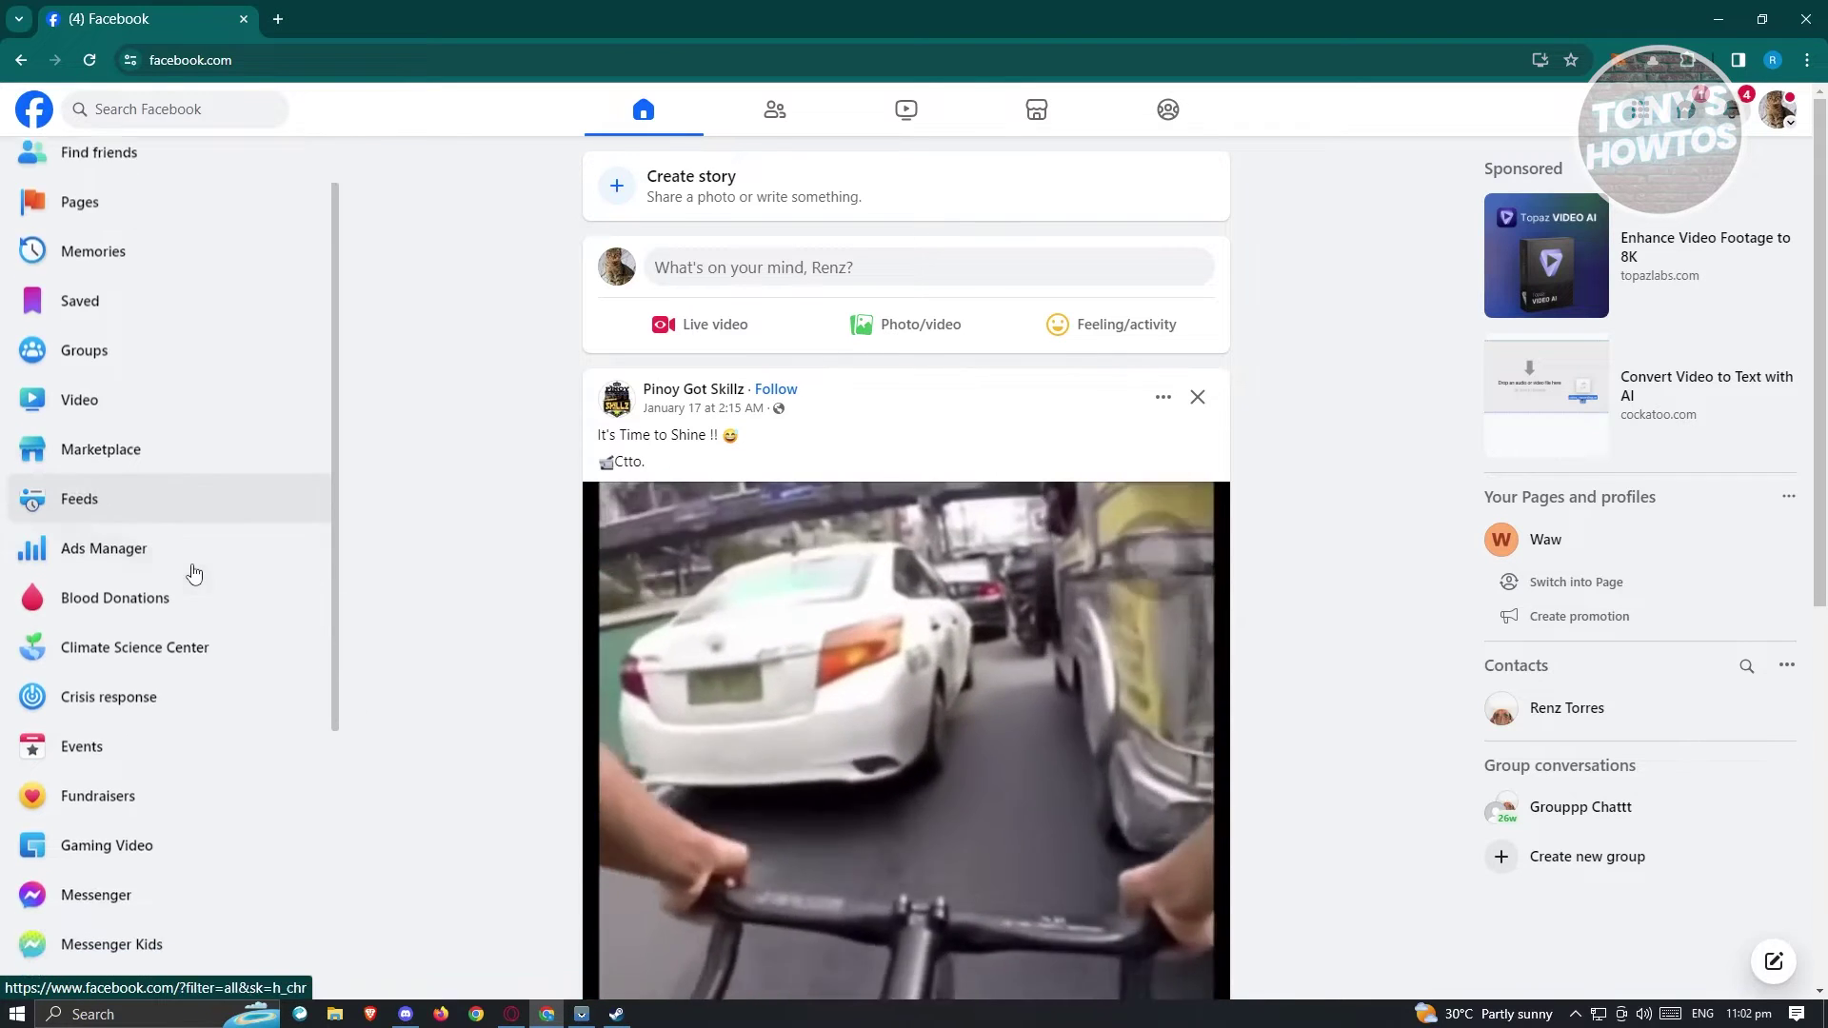
pyautogui.scroll(-5, 134, 657)
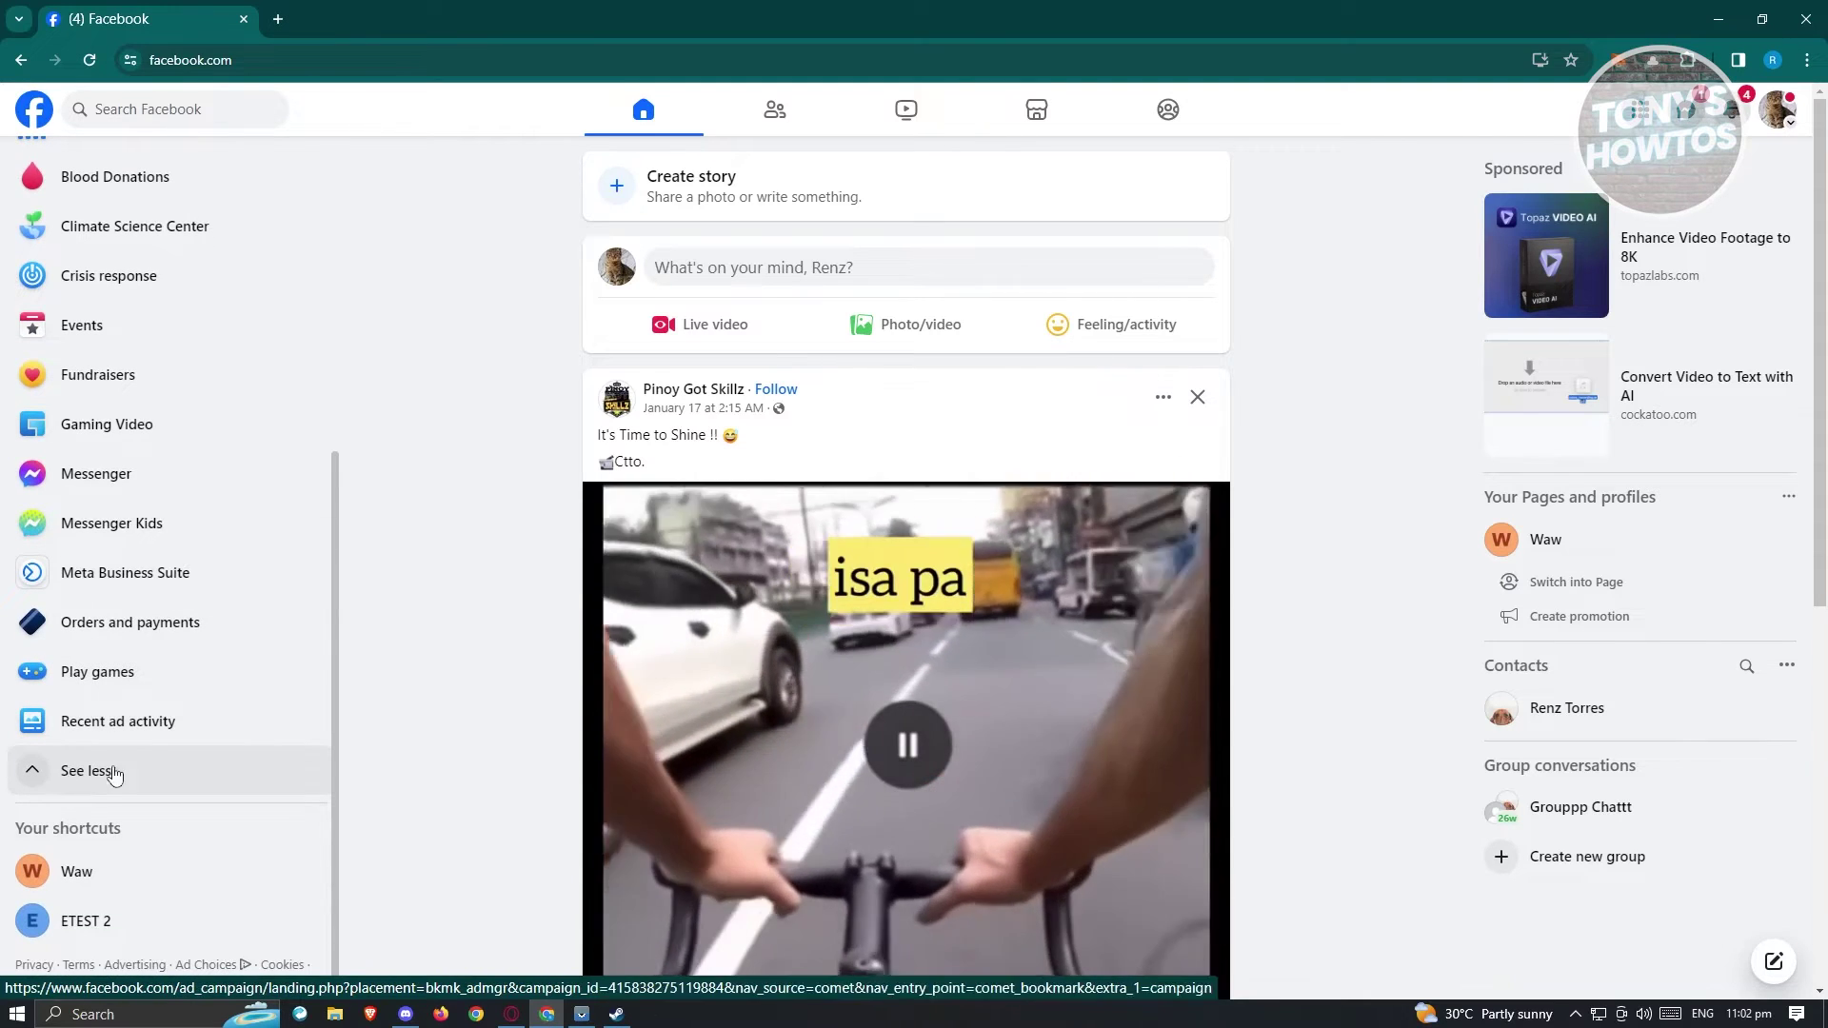
pyautogui.scroll(2, 129, 745)
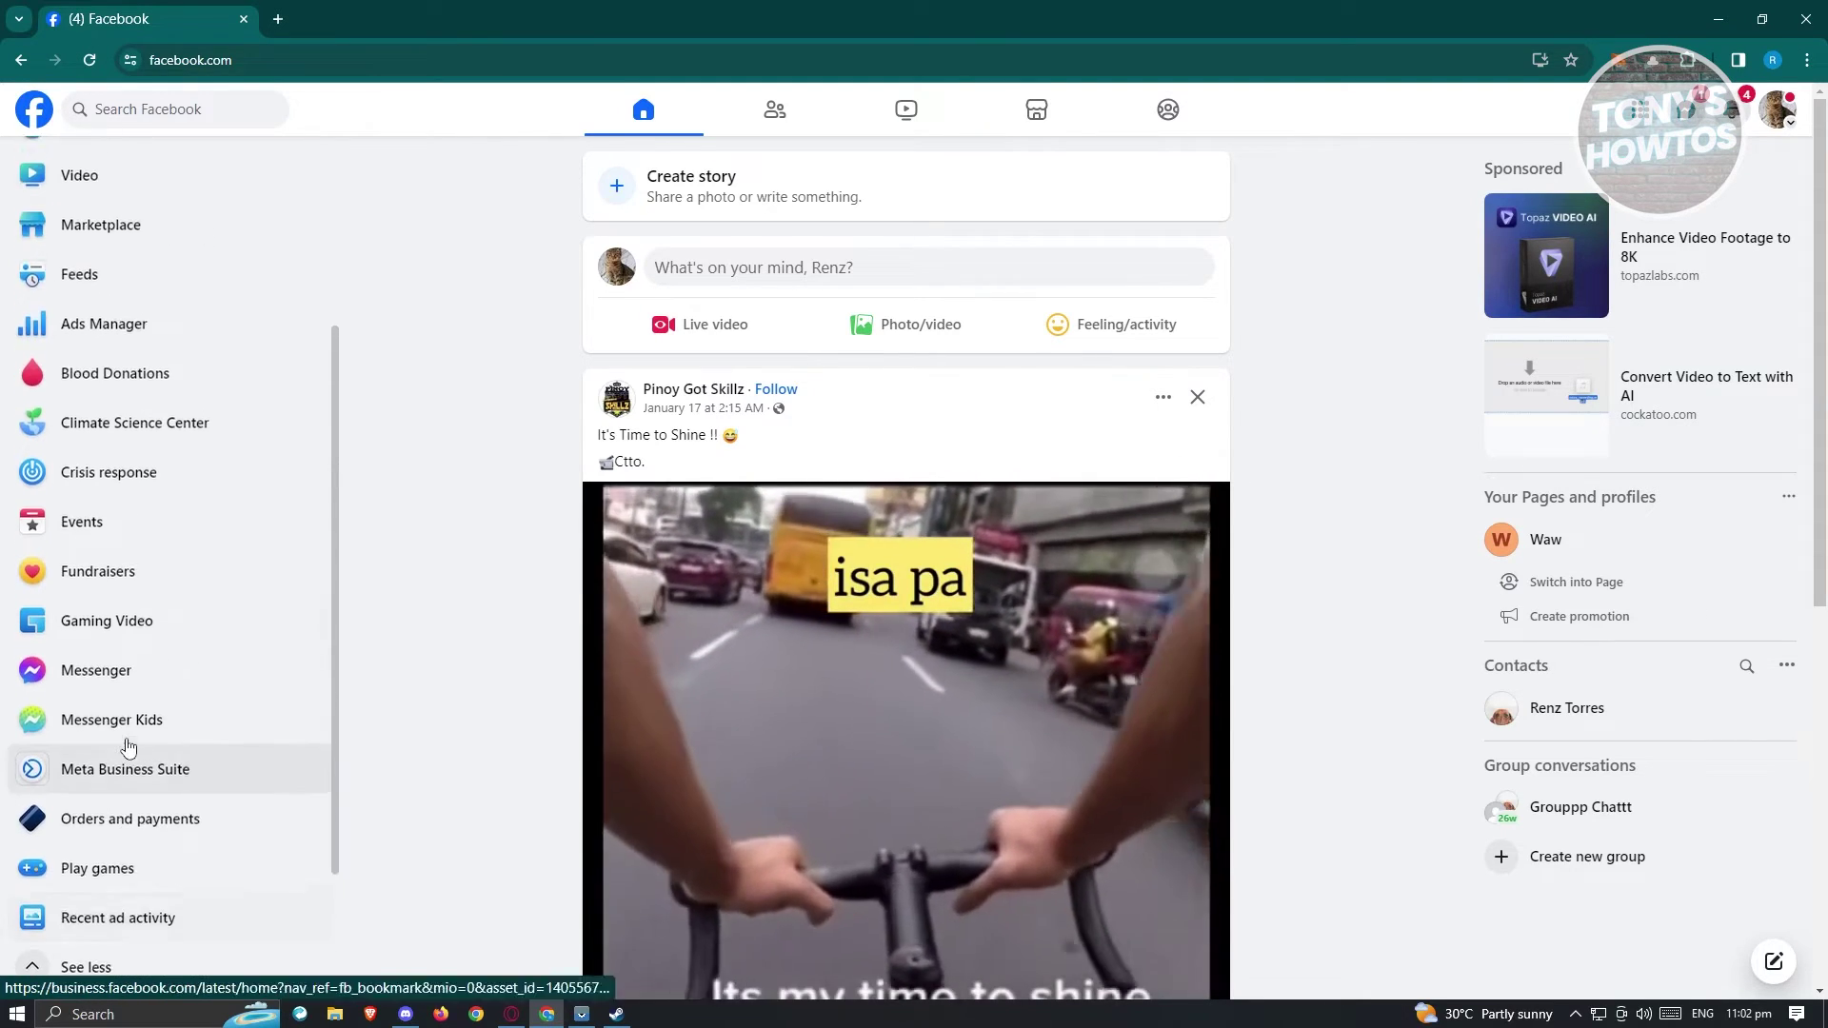
pyautogui.scroll(3, 171, 723)
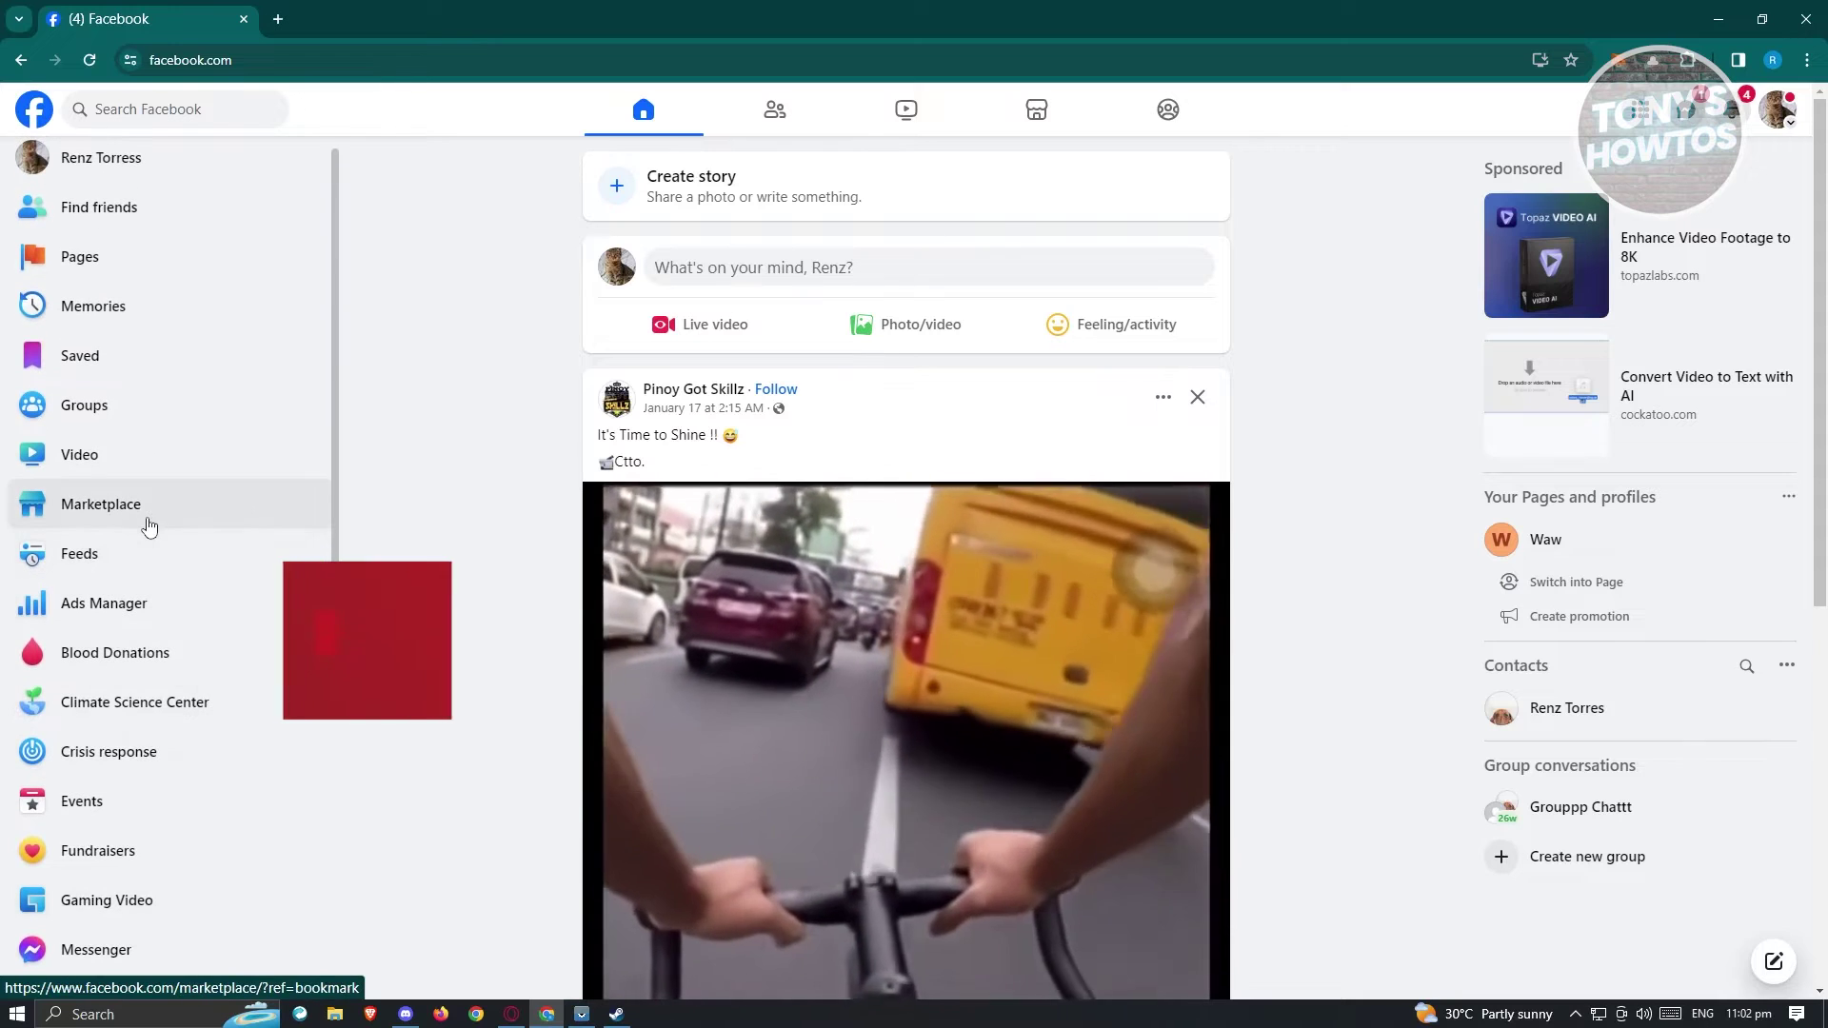
pyautogui.click(148, 525)
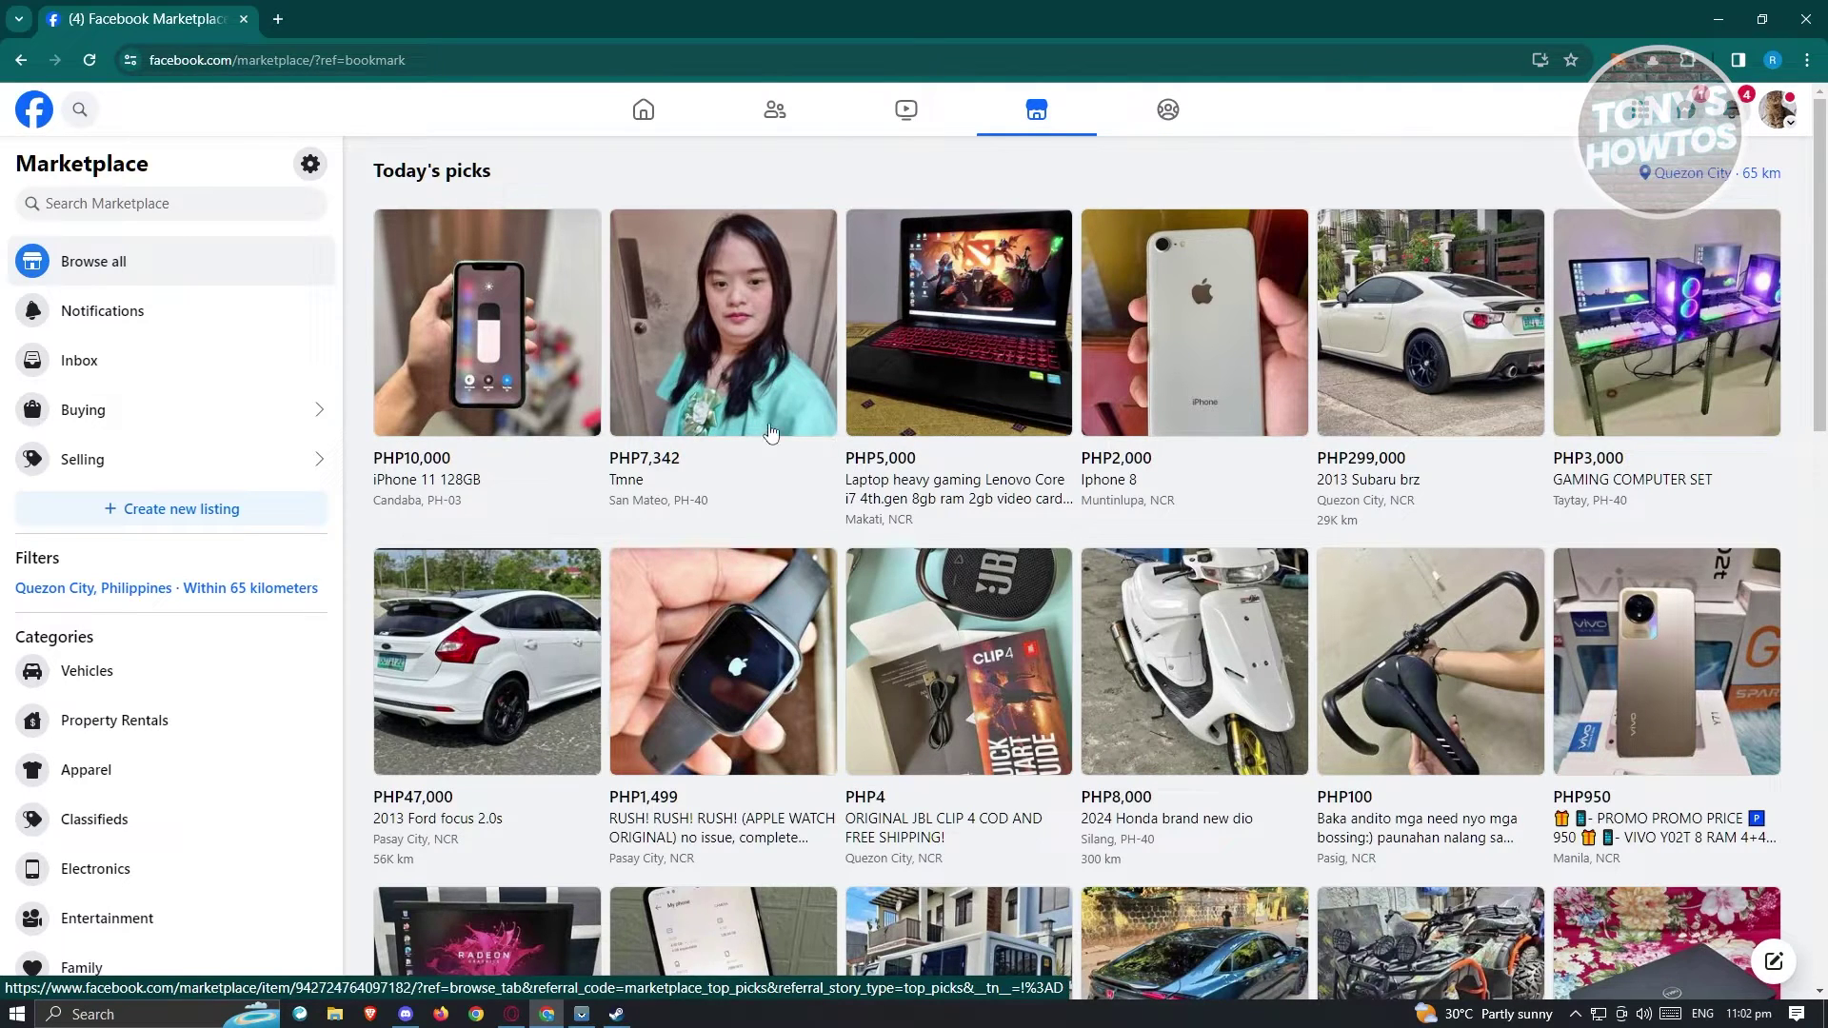
# Browse Marketplace's today's picks, then start creating a new listing.
pyautogui.scroll(-1, 248, 658)
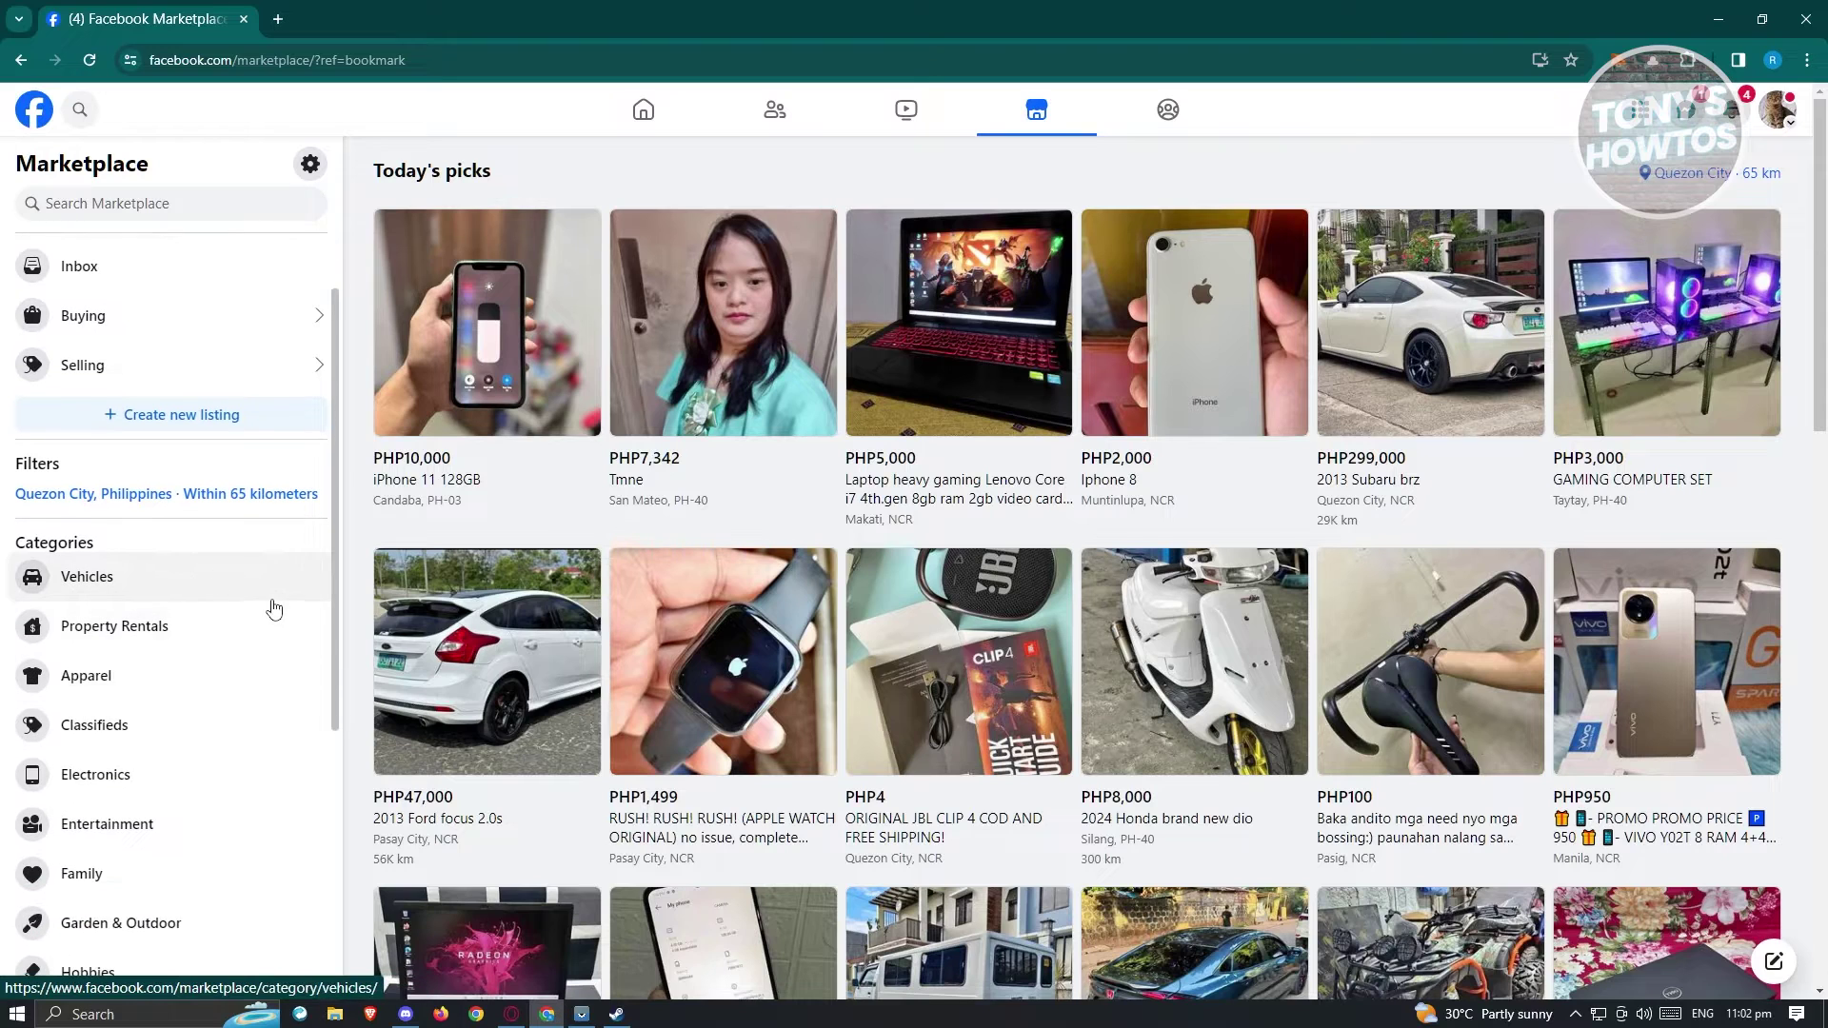
pyautogui.scroll(-1, 271, 609)
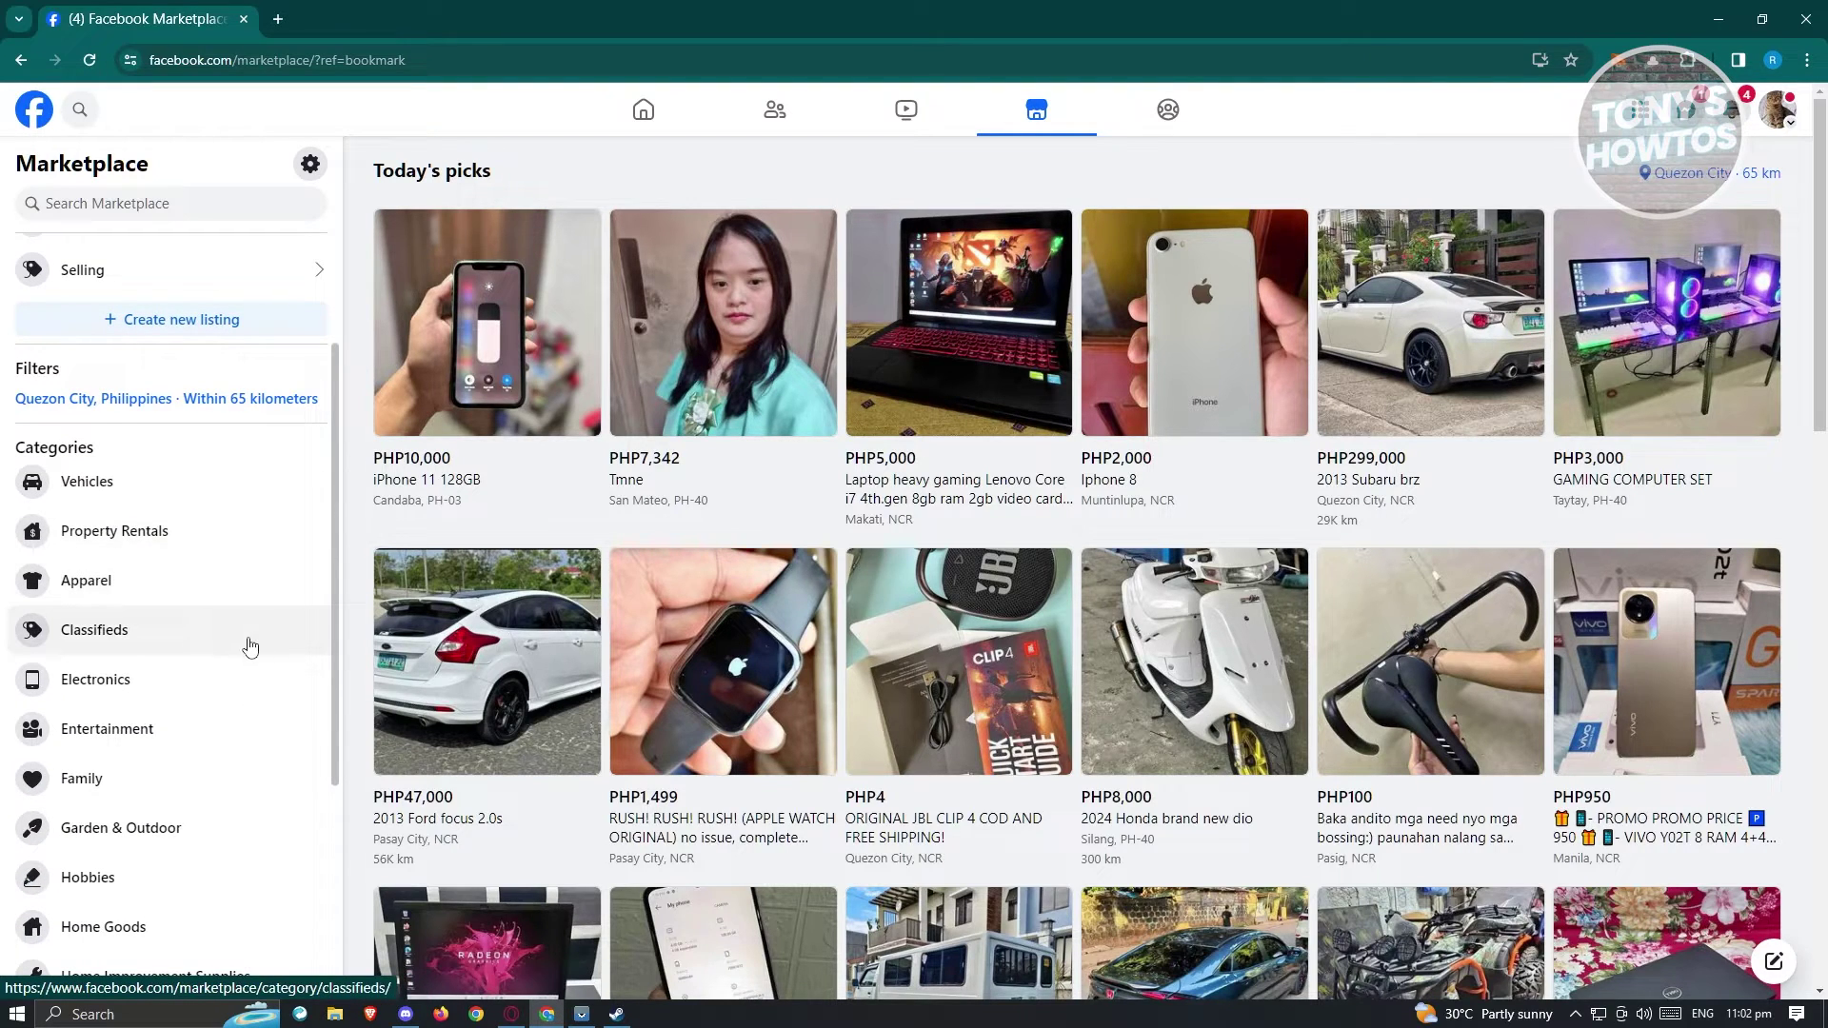
pyautogui.scroll(-2, 272, 722)
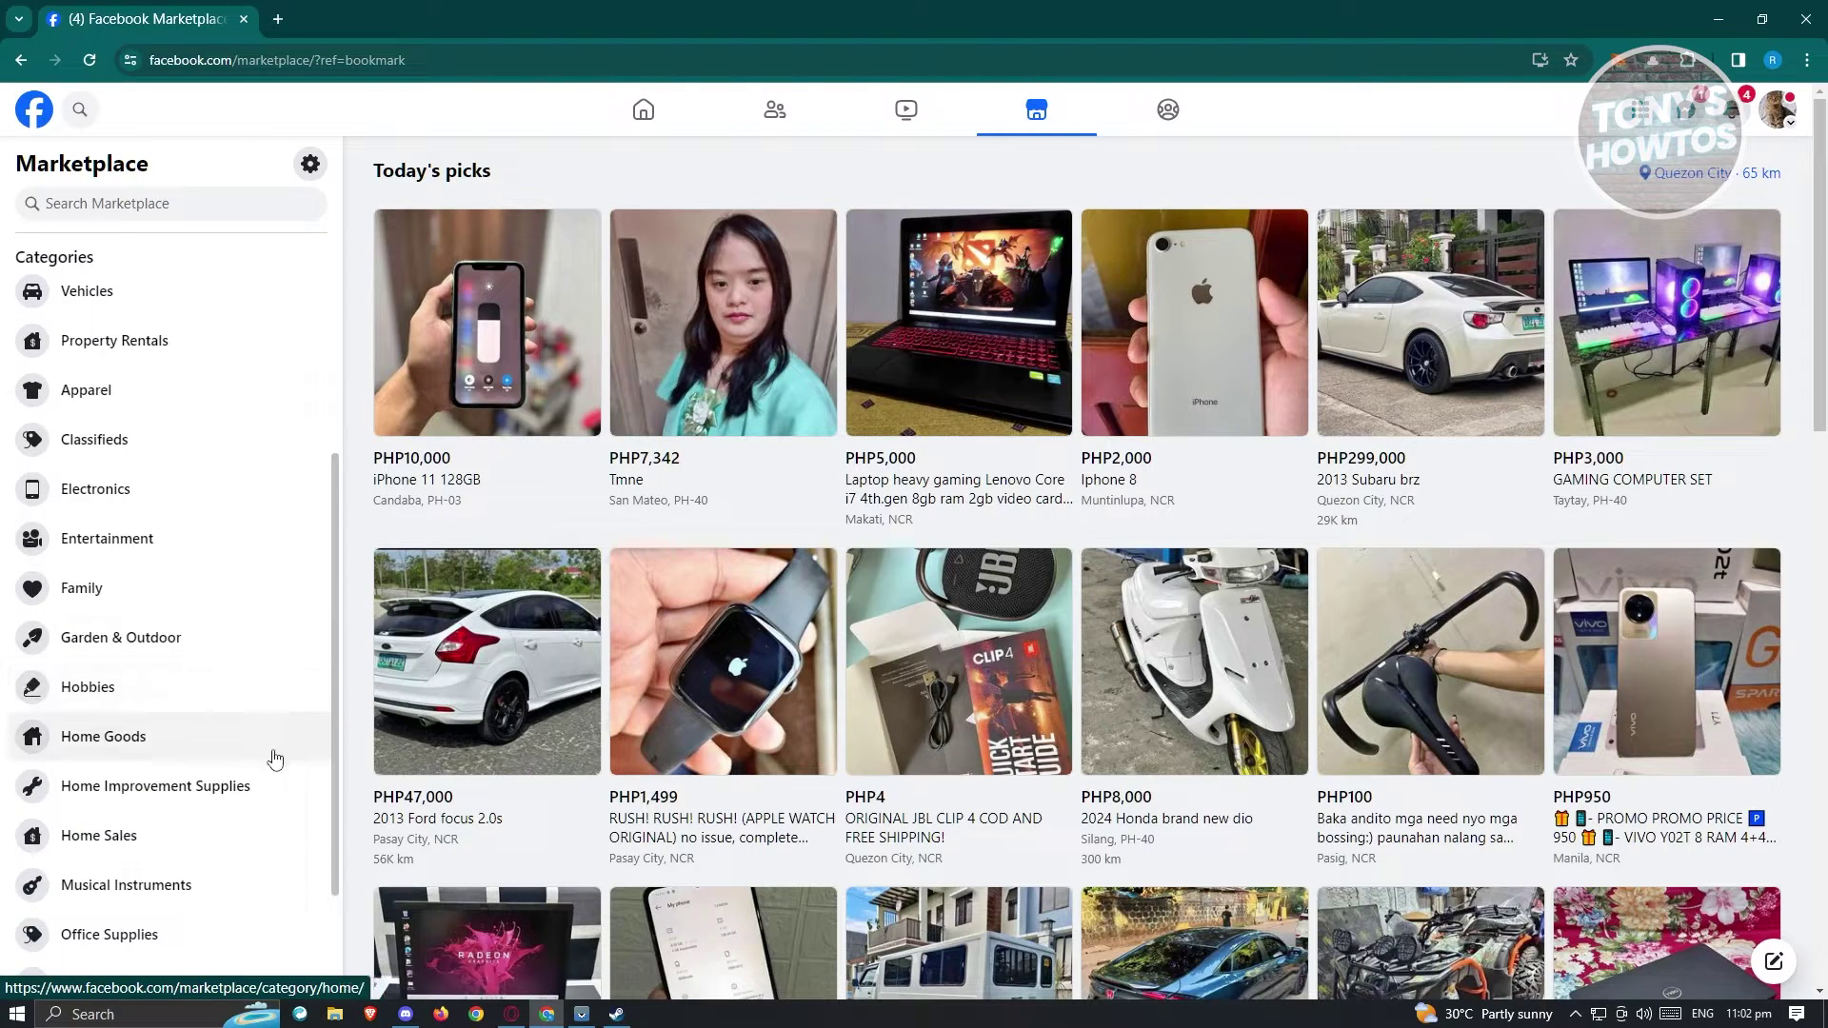
pyautogui.scroll(-2, 275, 805)
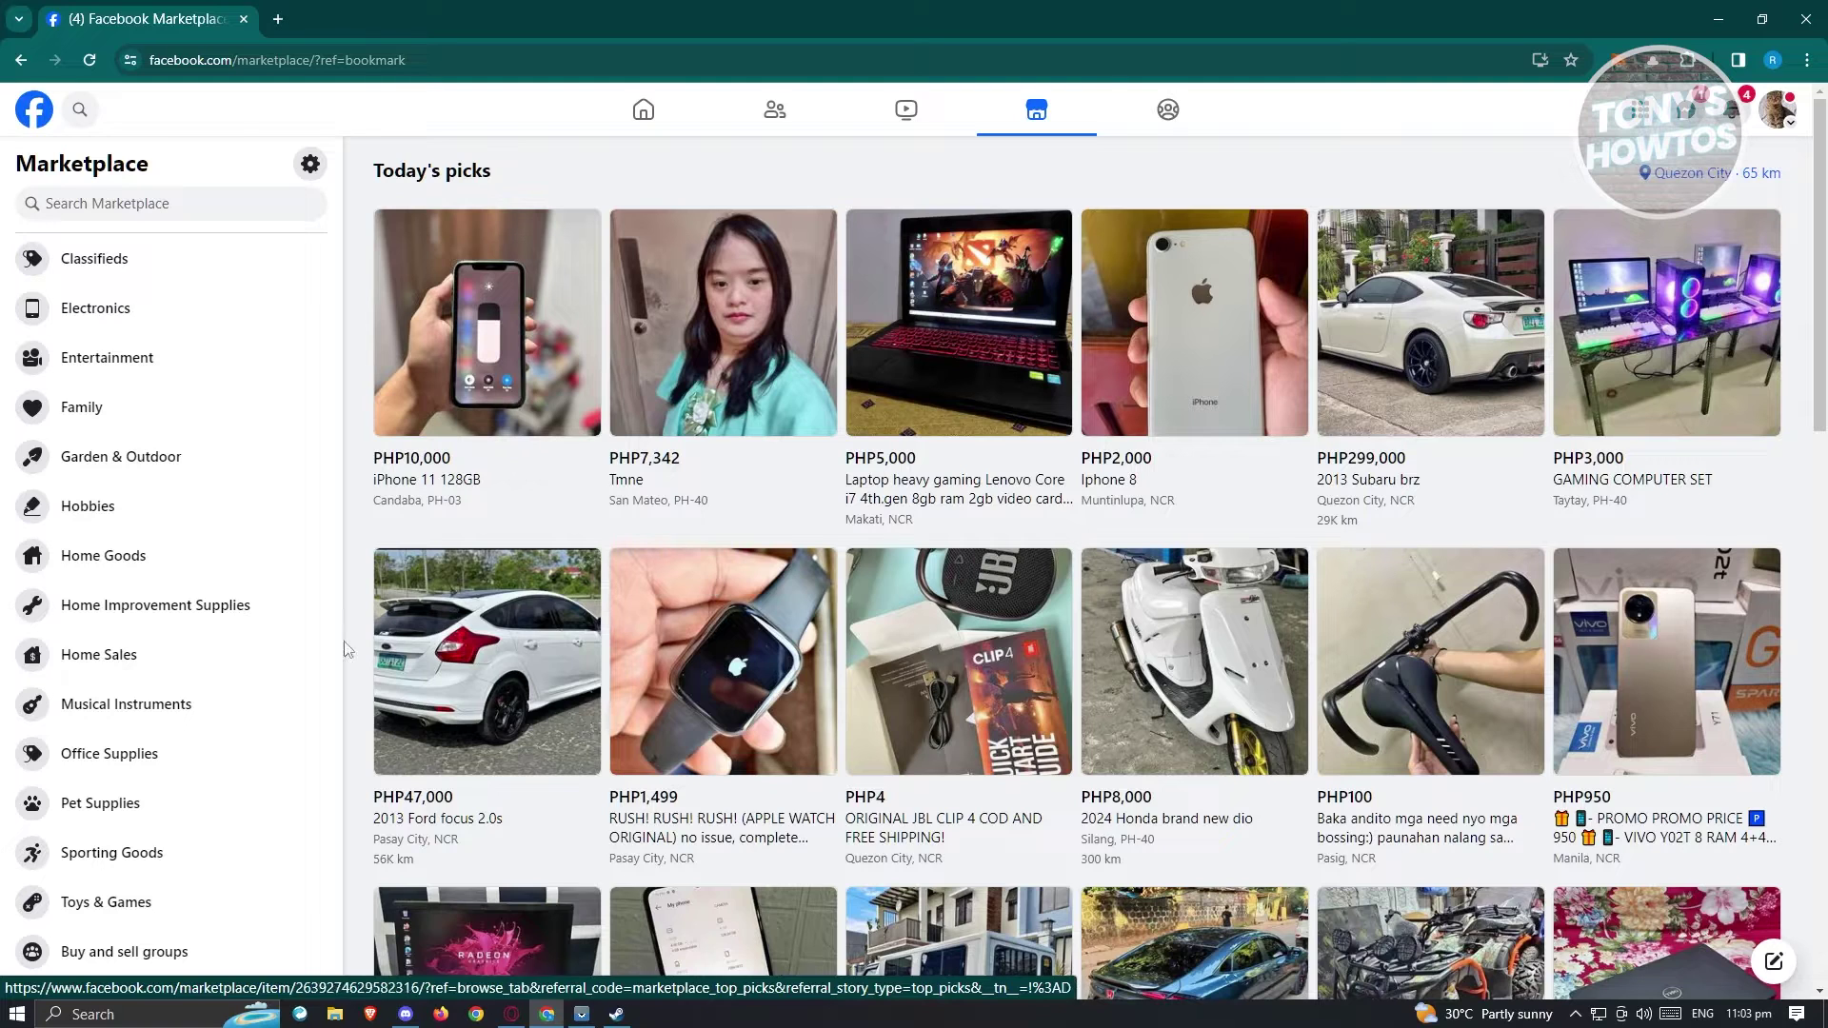
pyautogui.scroll(6, 202, 667)
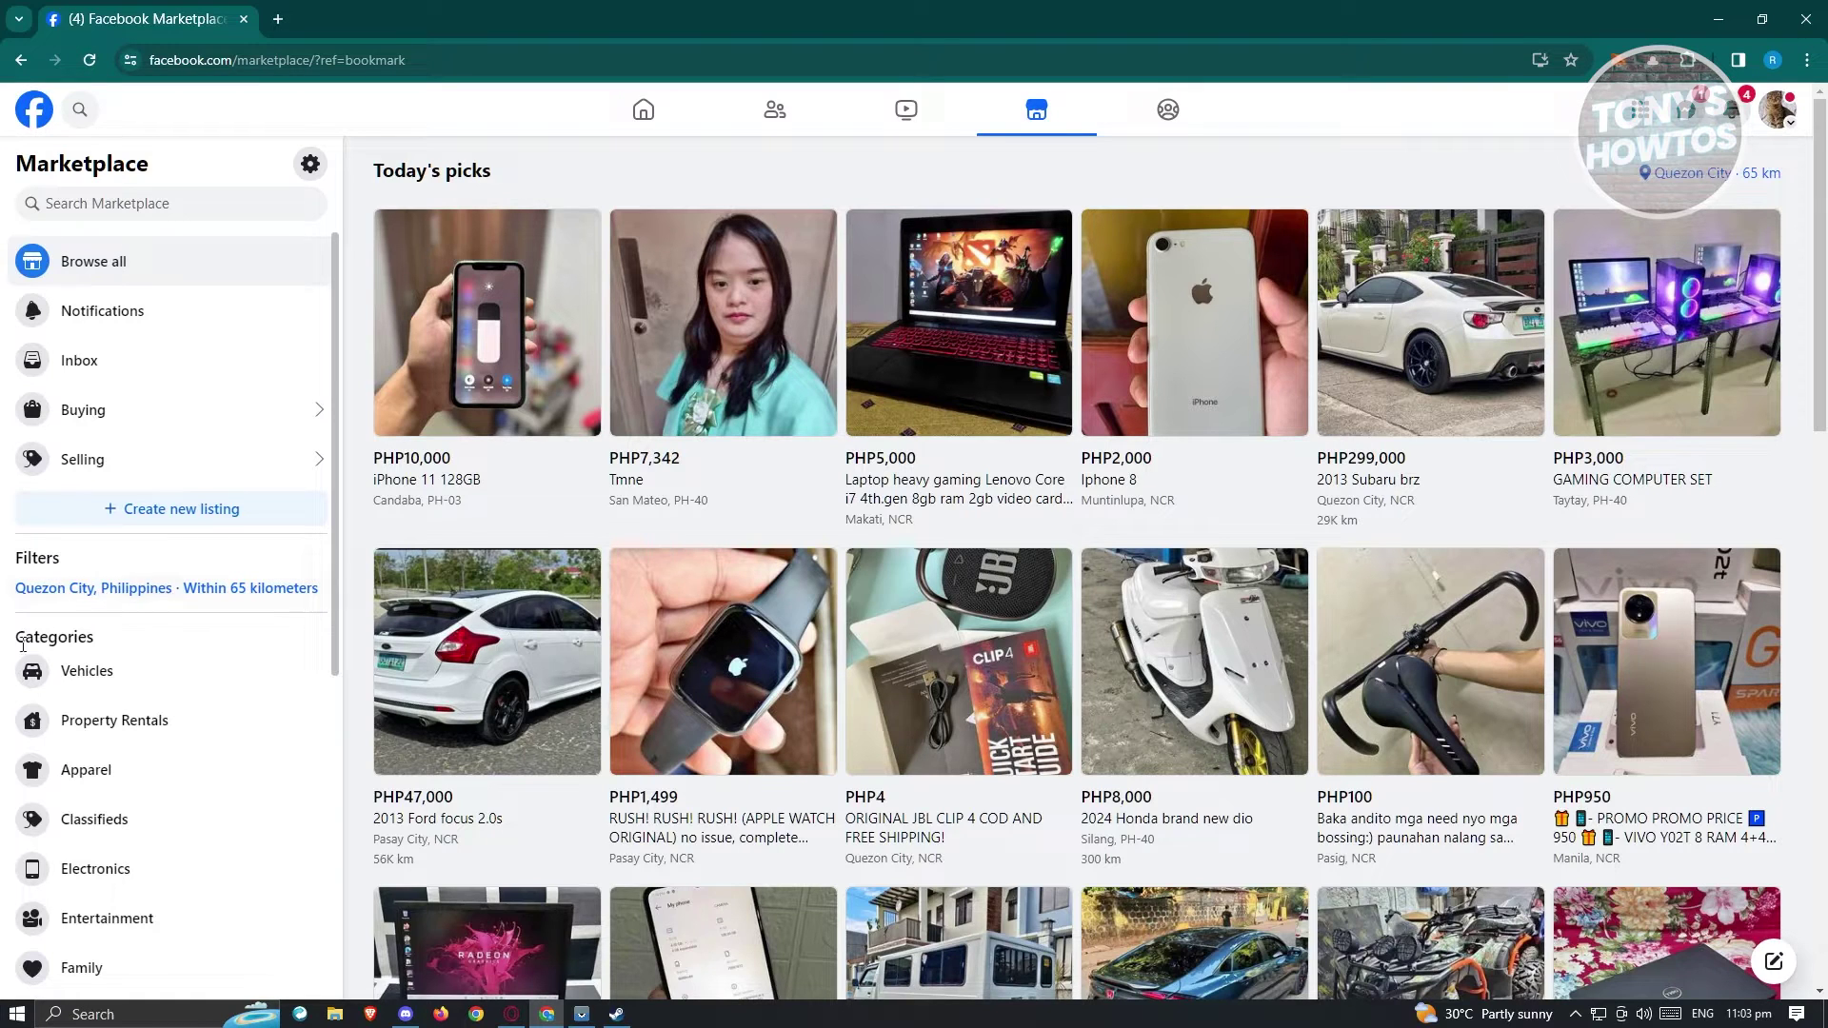
pyautogui.click(187, 520)
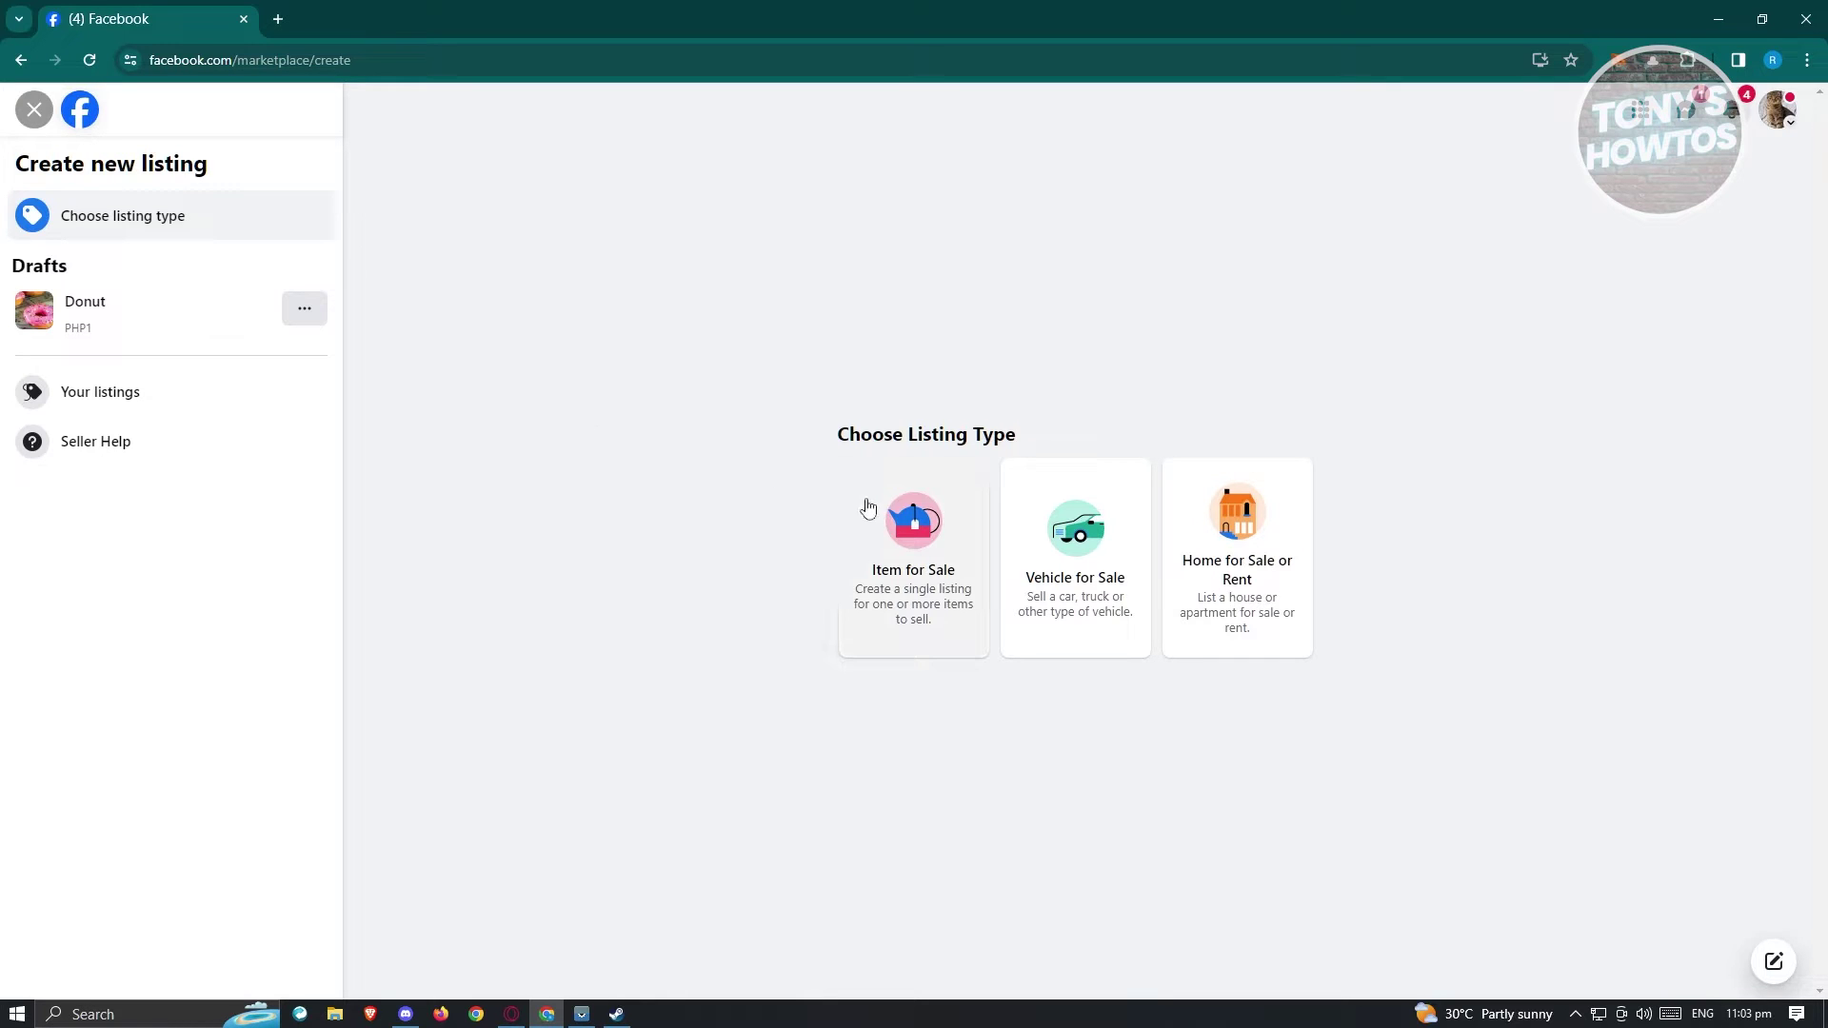
# Choose Item for Sale as the listing type.
pyautogui.click(914, 526)
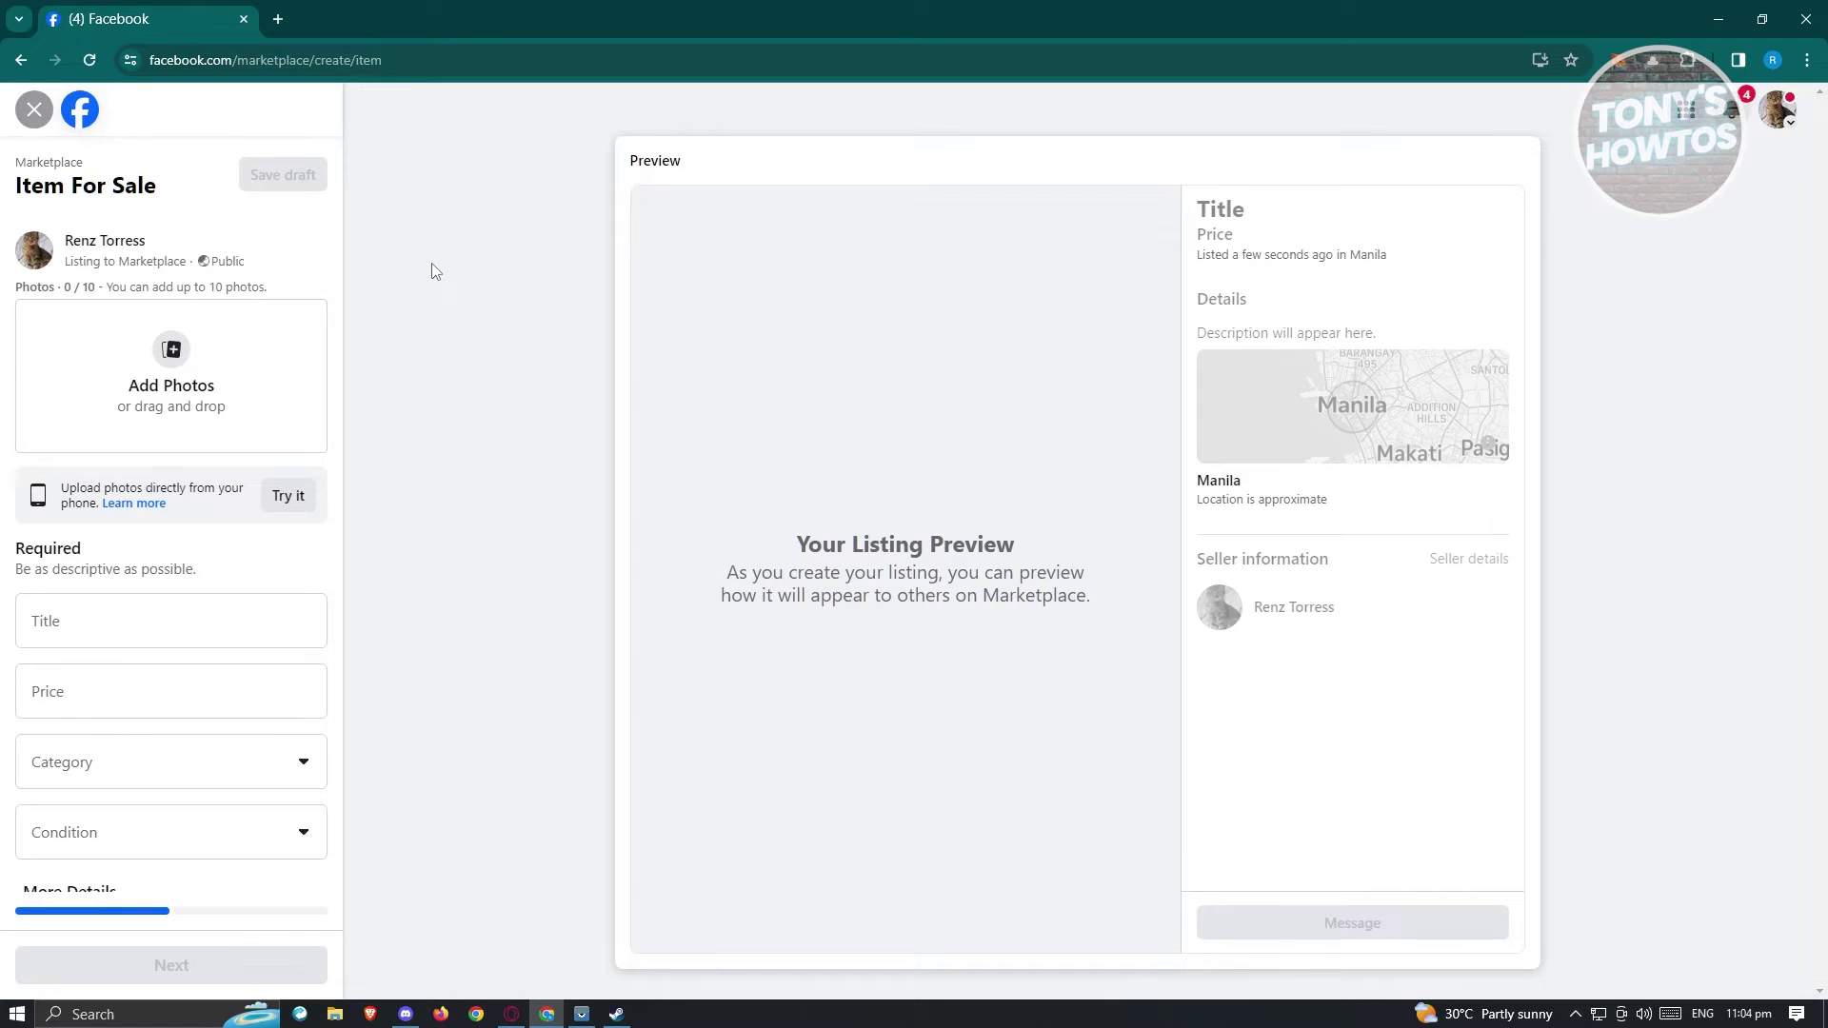
# Open a blank new browser tab, then return to the Item For Sale form.
pyautogui.click(279, 20)
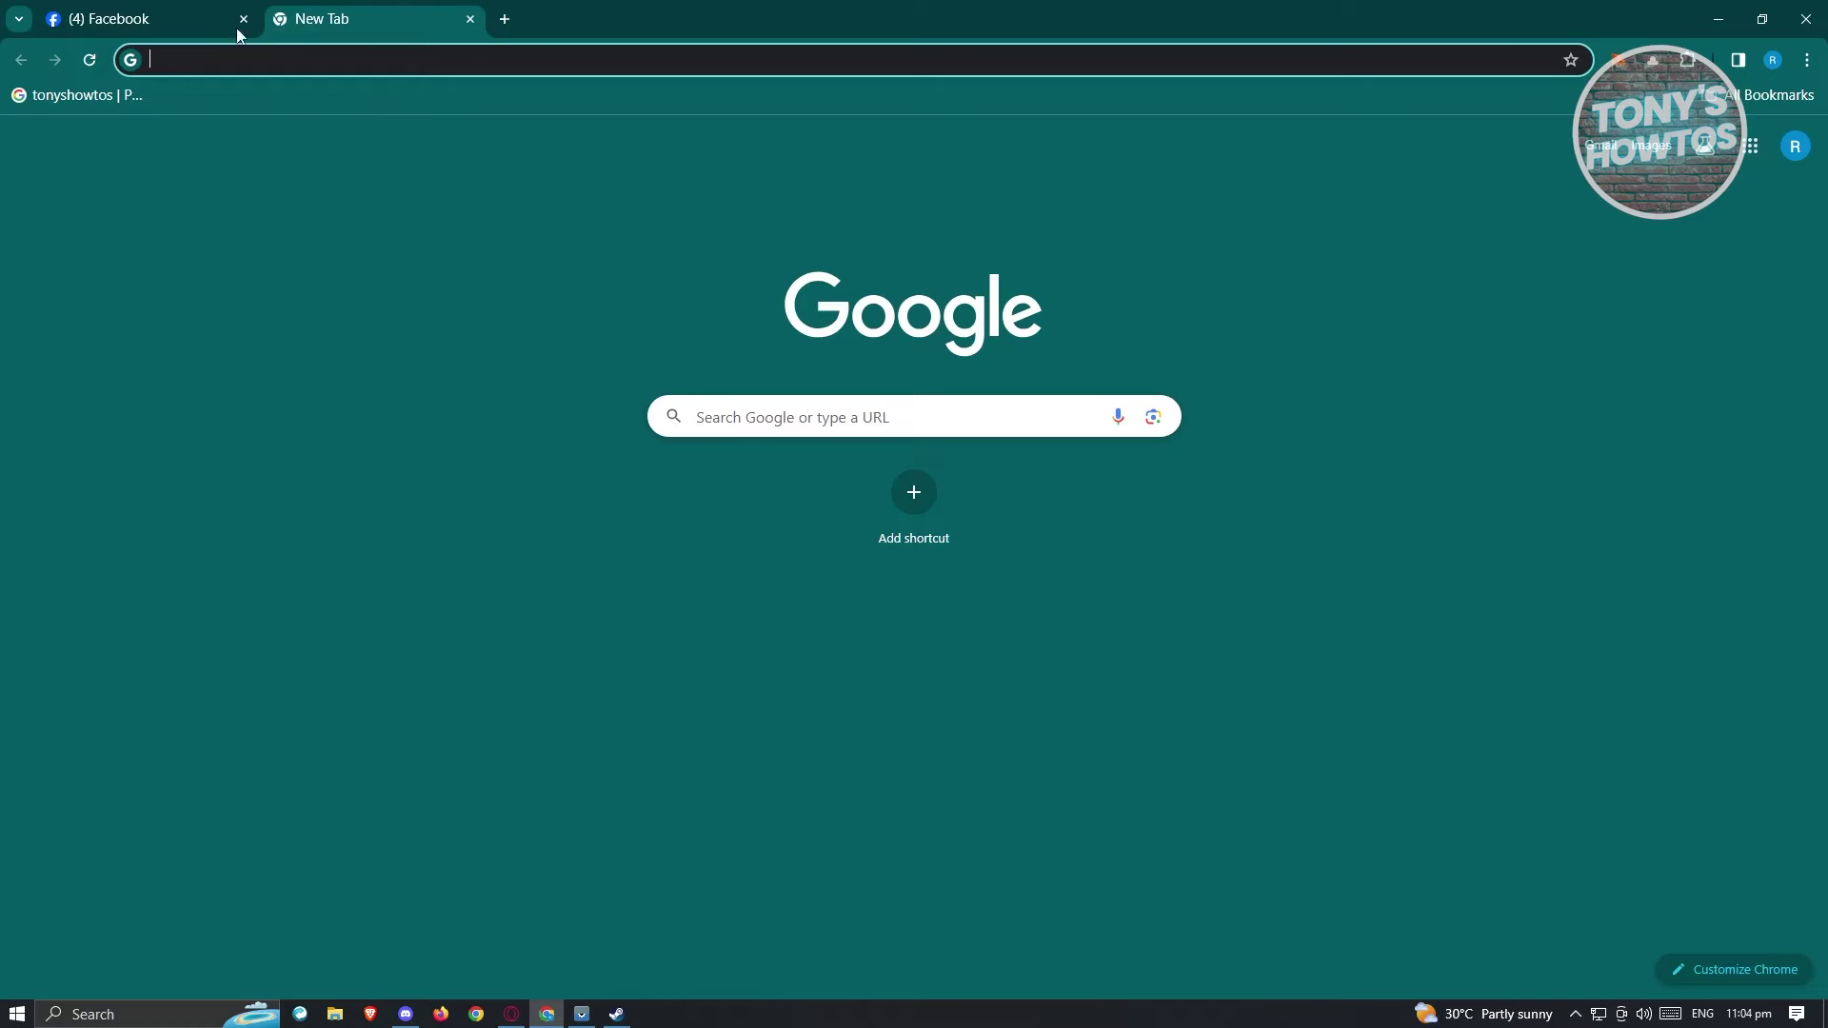
pyautogui.click(235, 29)
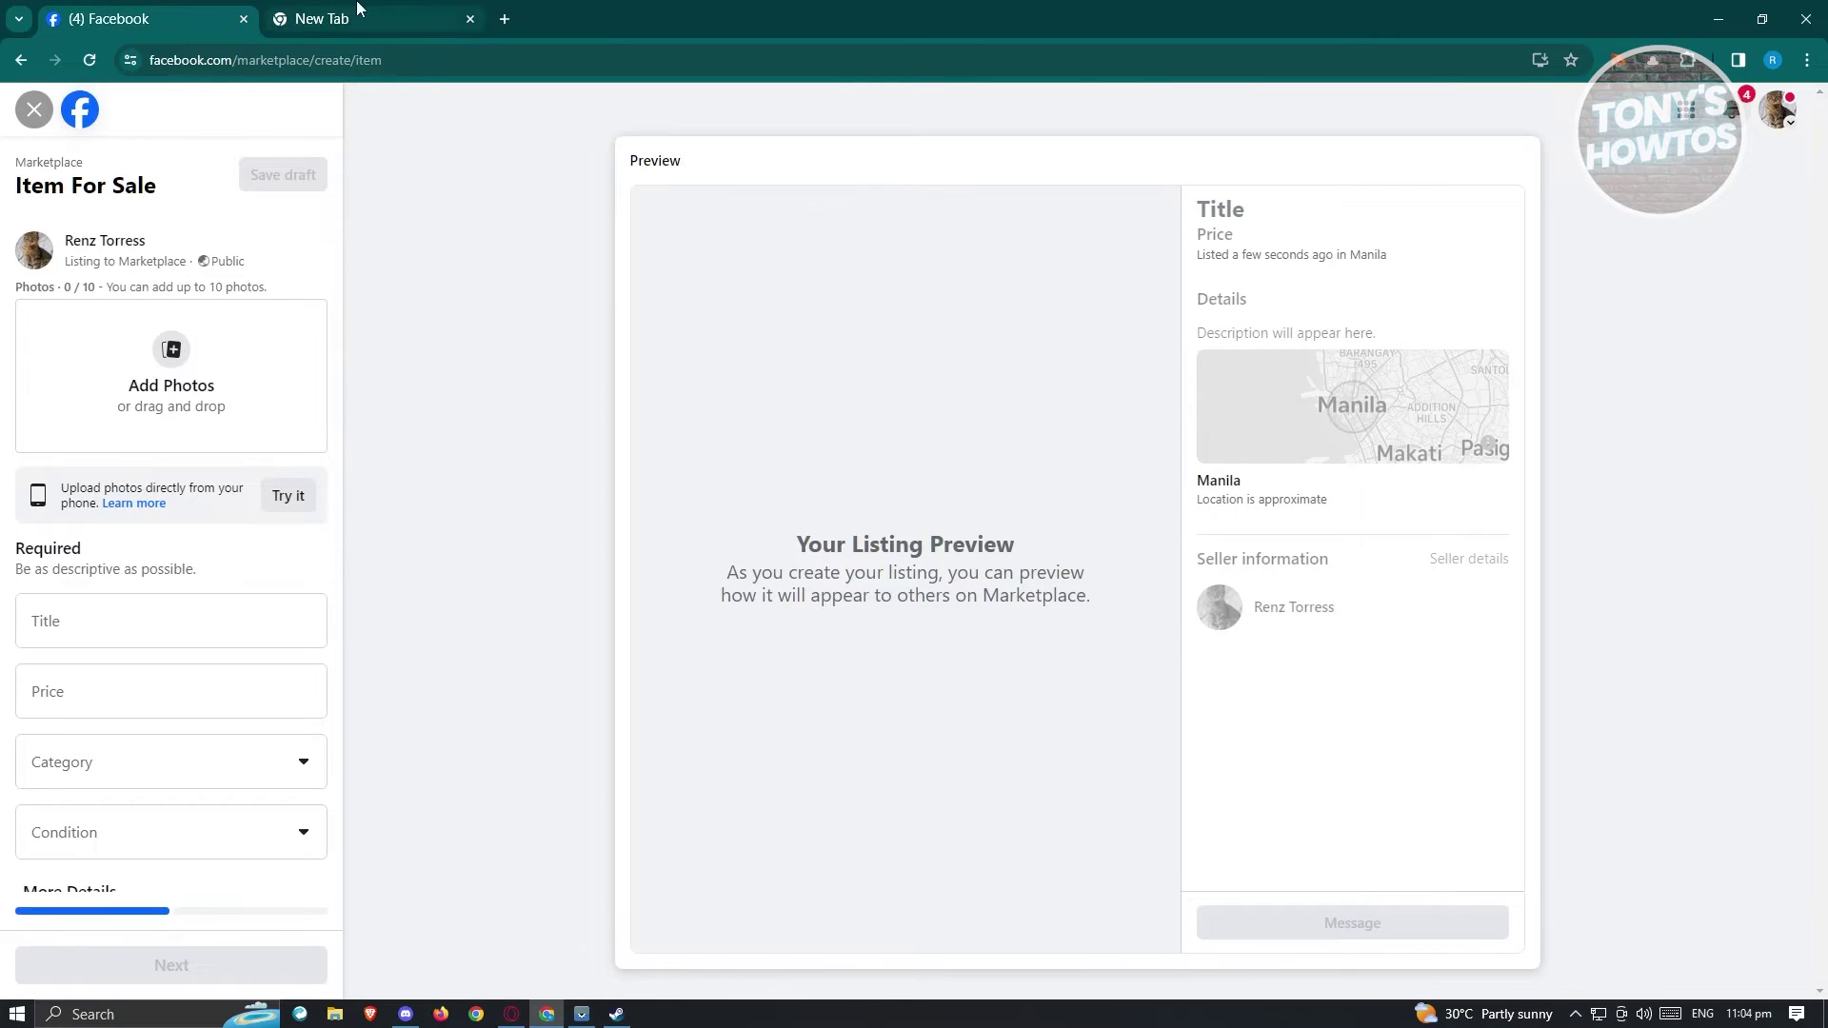
# Find the black-and-white 'Pipelines Mounted on Wall' photo on Pexels and download it.
pyautogui.click(330, 13)
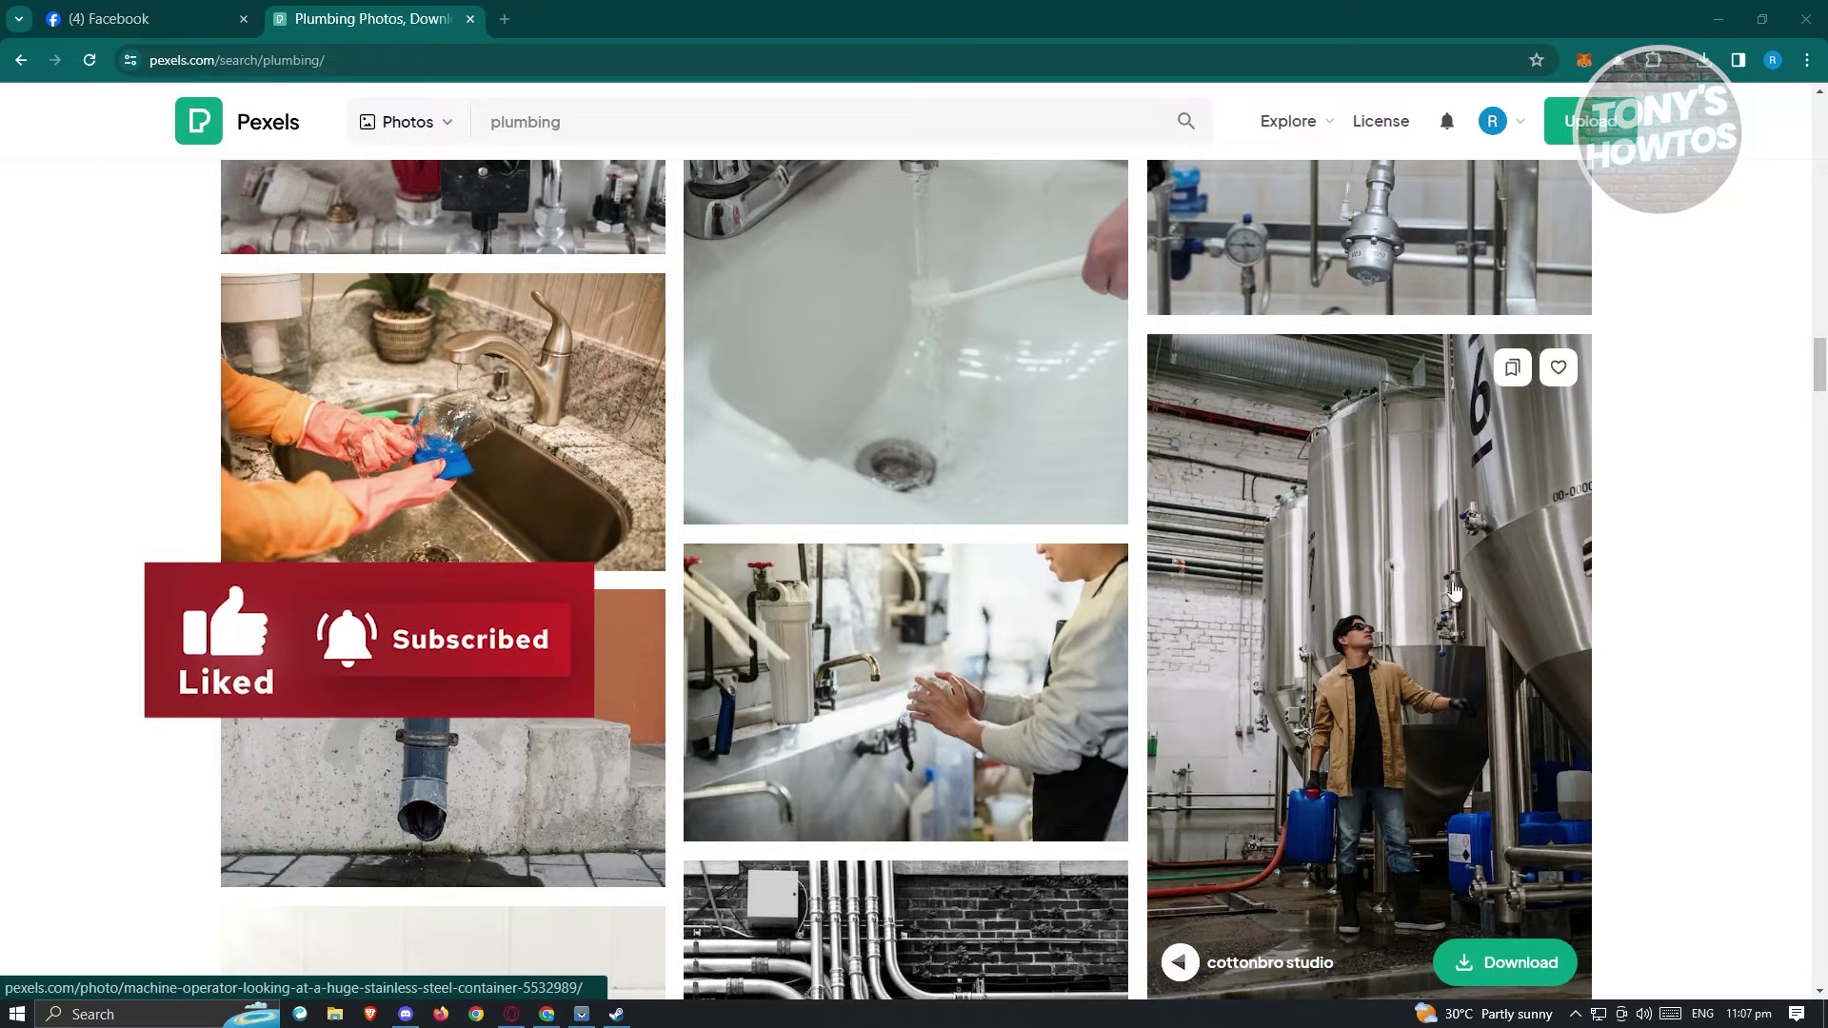
pyautogui.click(1382, 583)
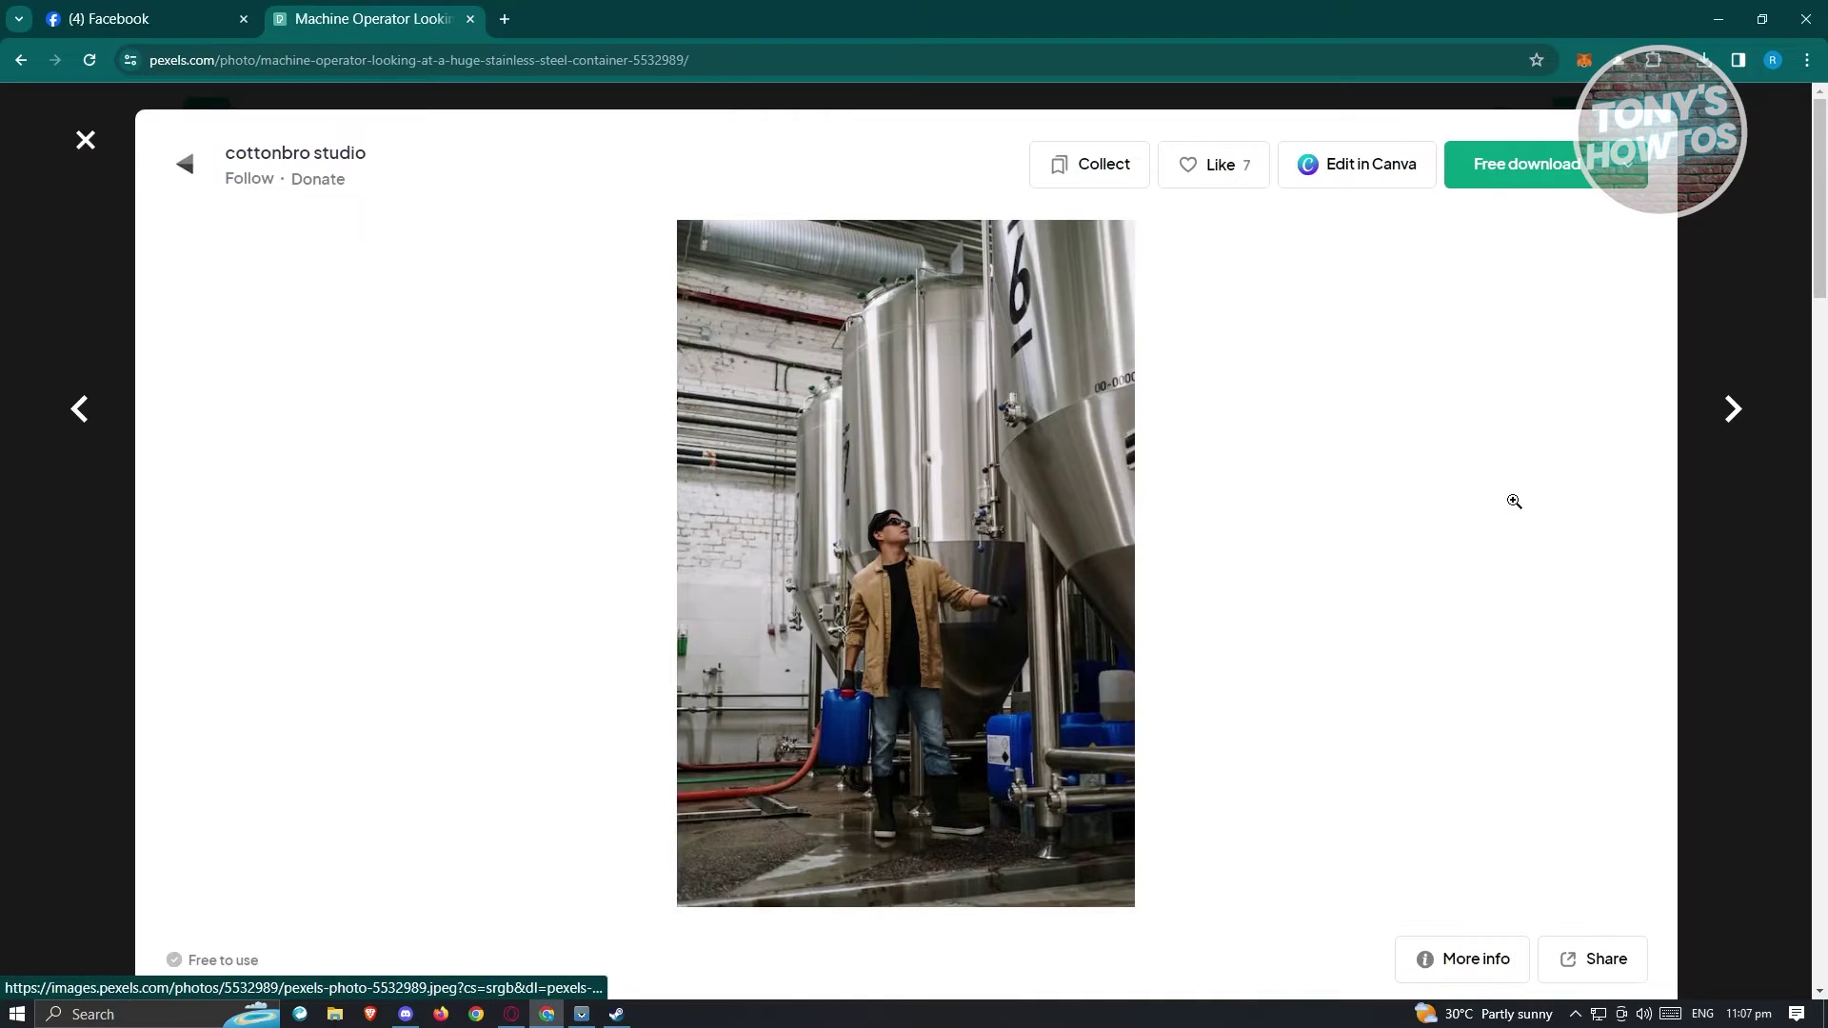
pyautogui.click(1735, 609)
pyautogui.scroll(-3, 1678, 631)
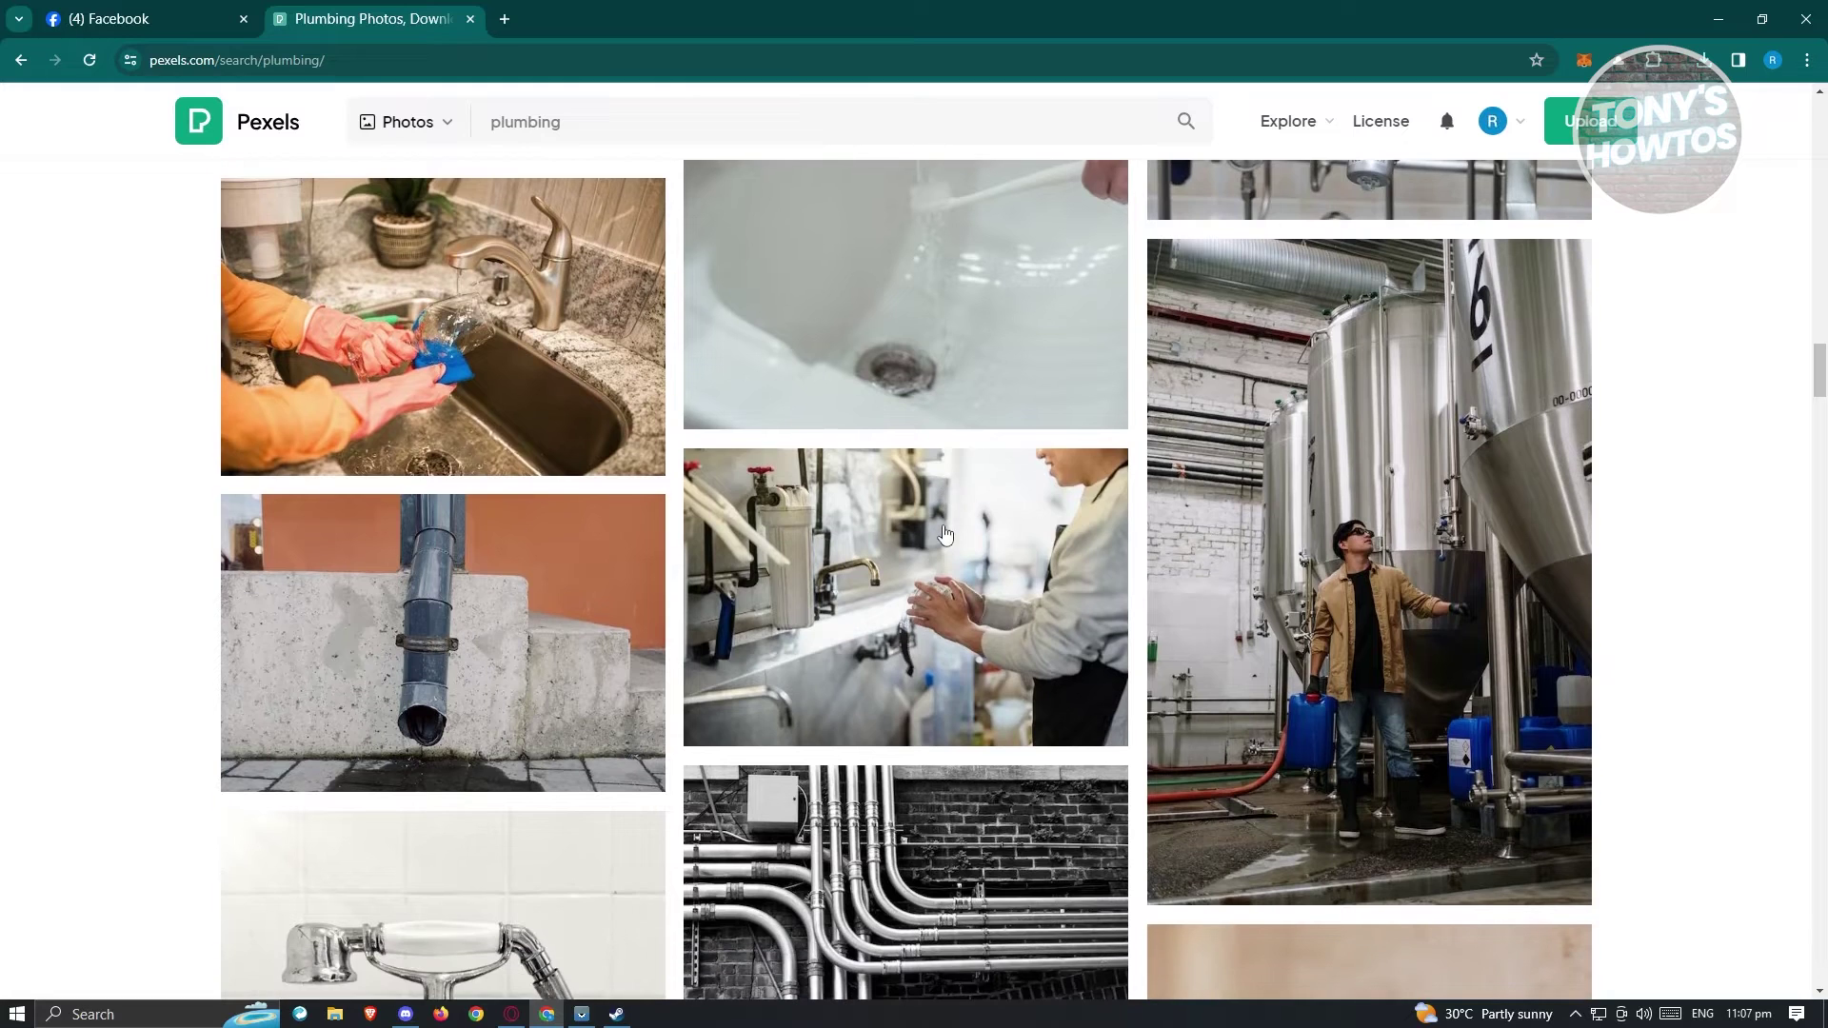
pyautogui.scroll(-3, 821, 587)
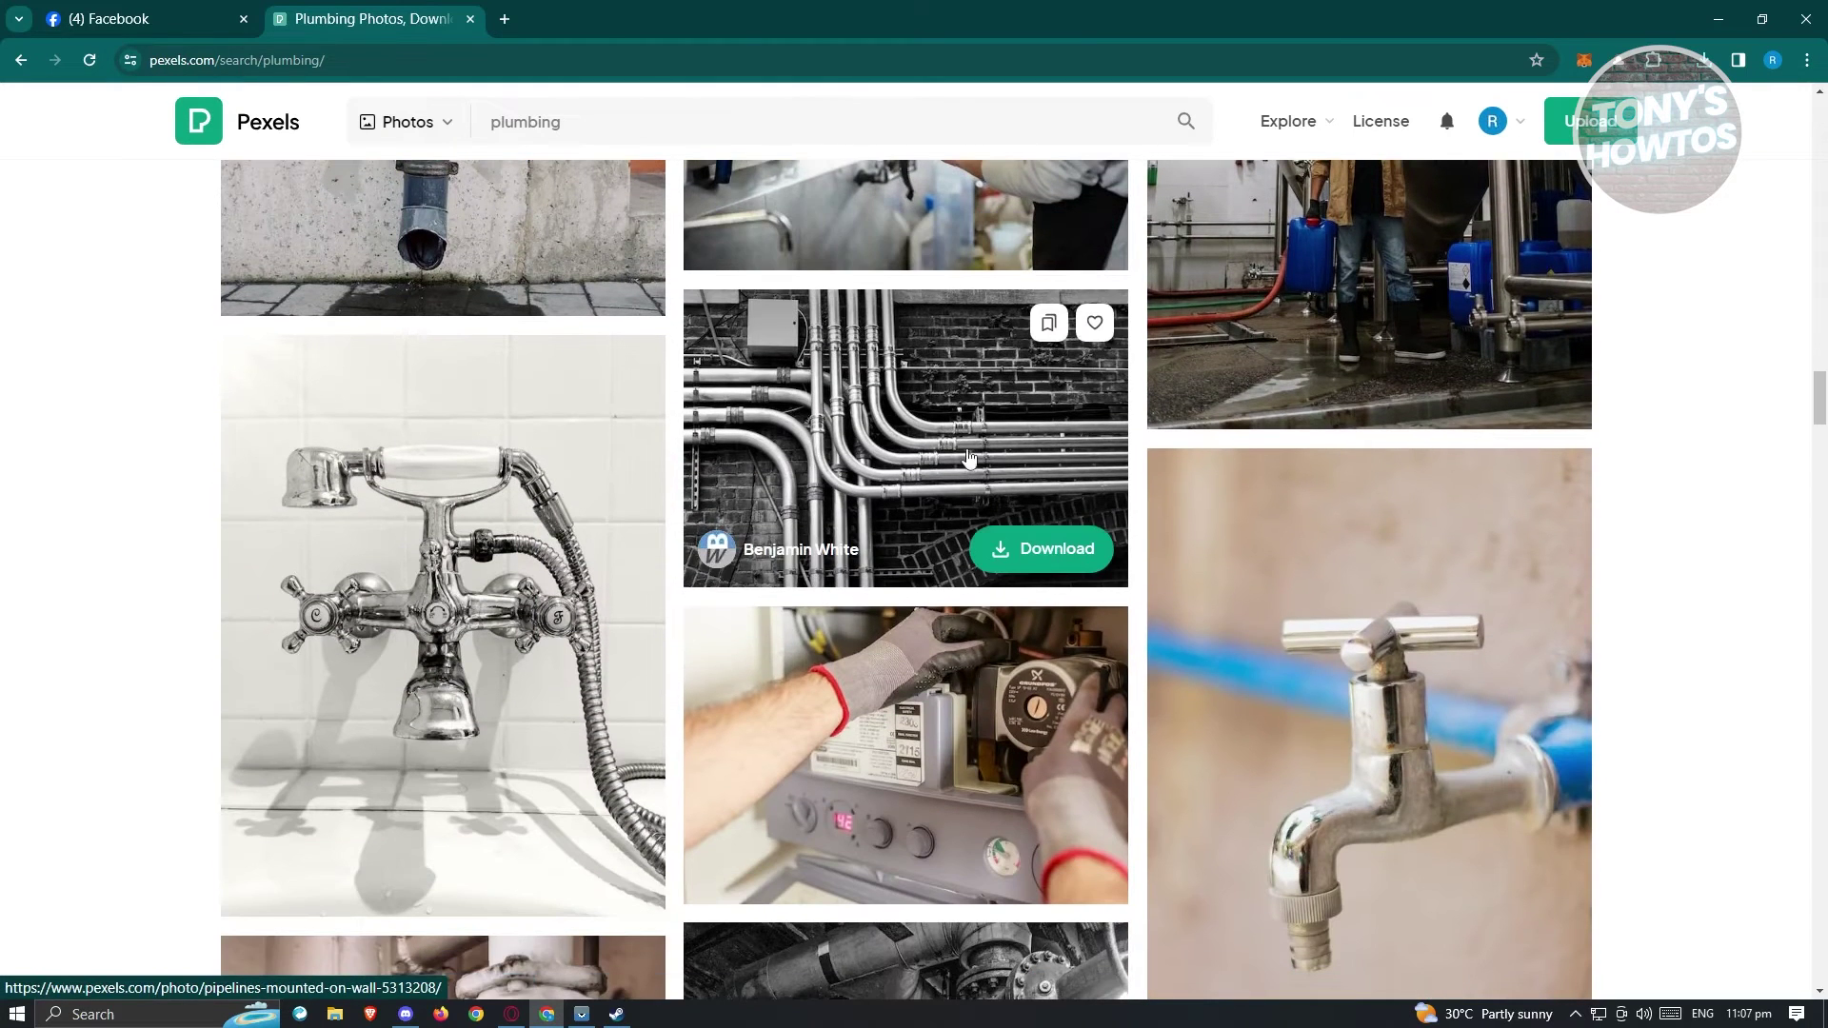
pyautogui.click(880, 421)
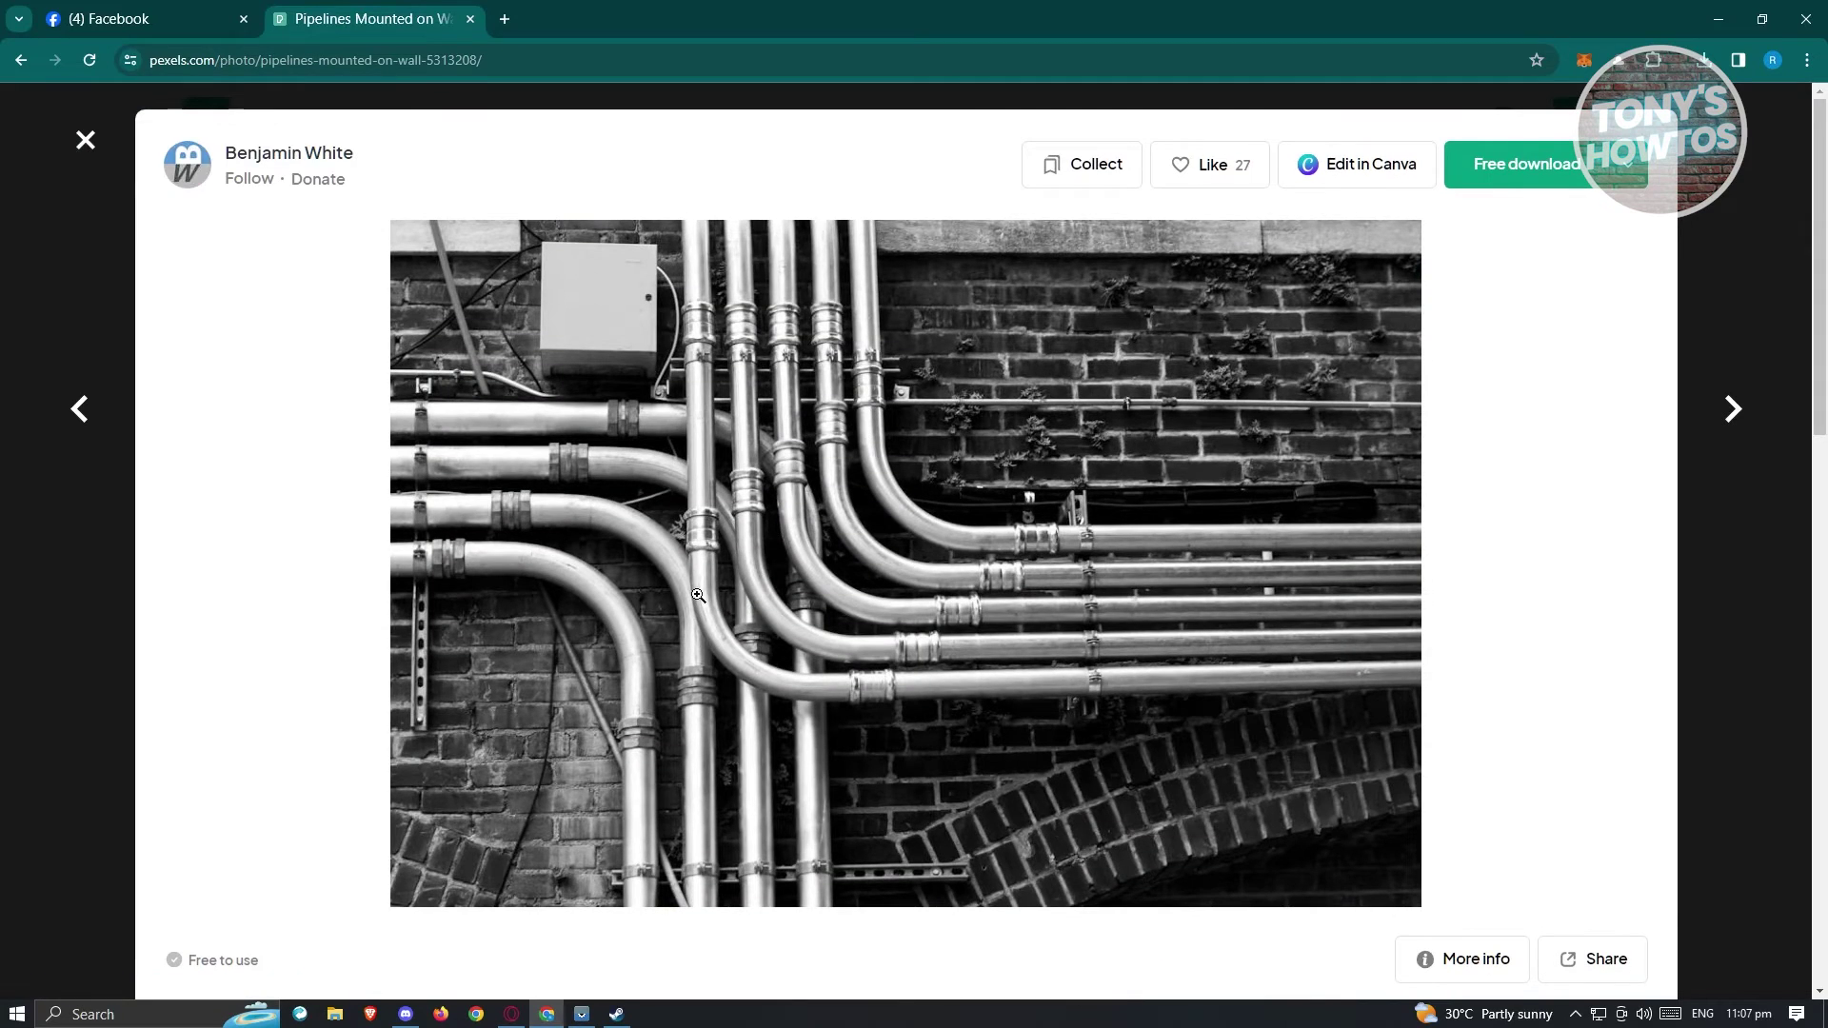
pyautogui.click(1514, 169)
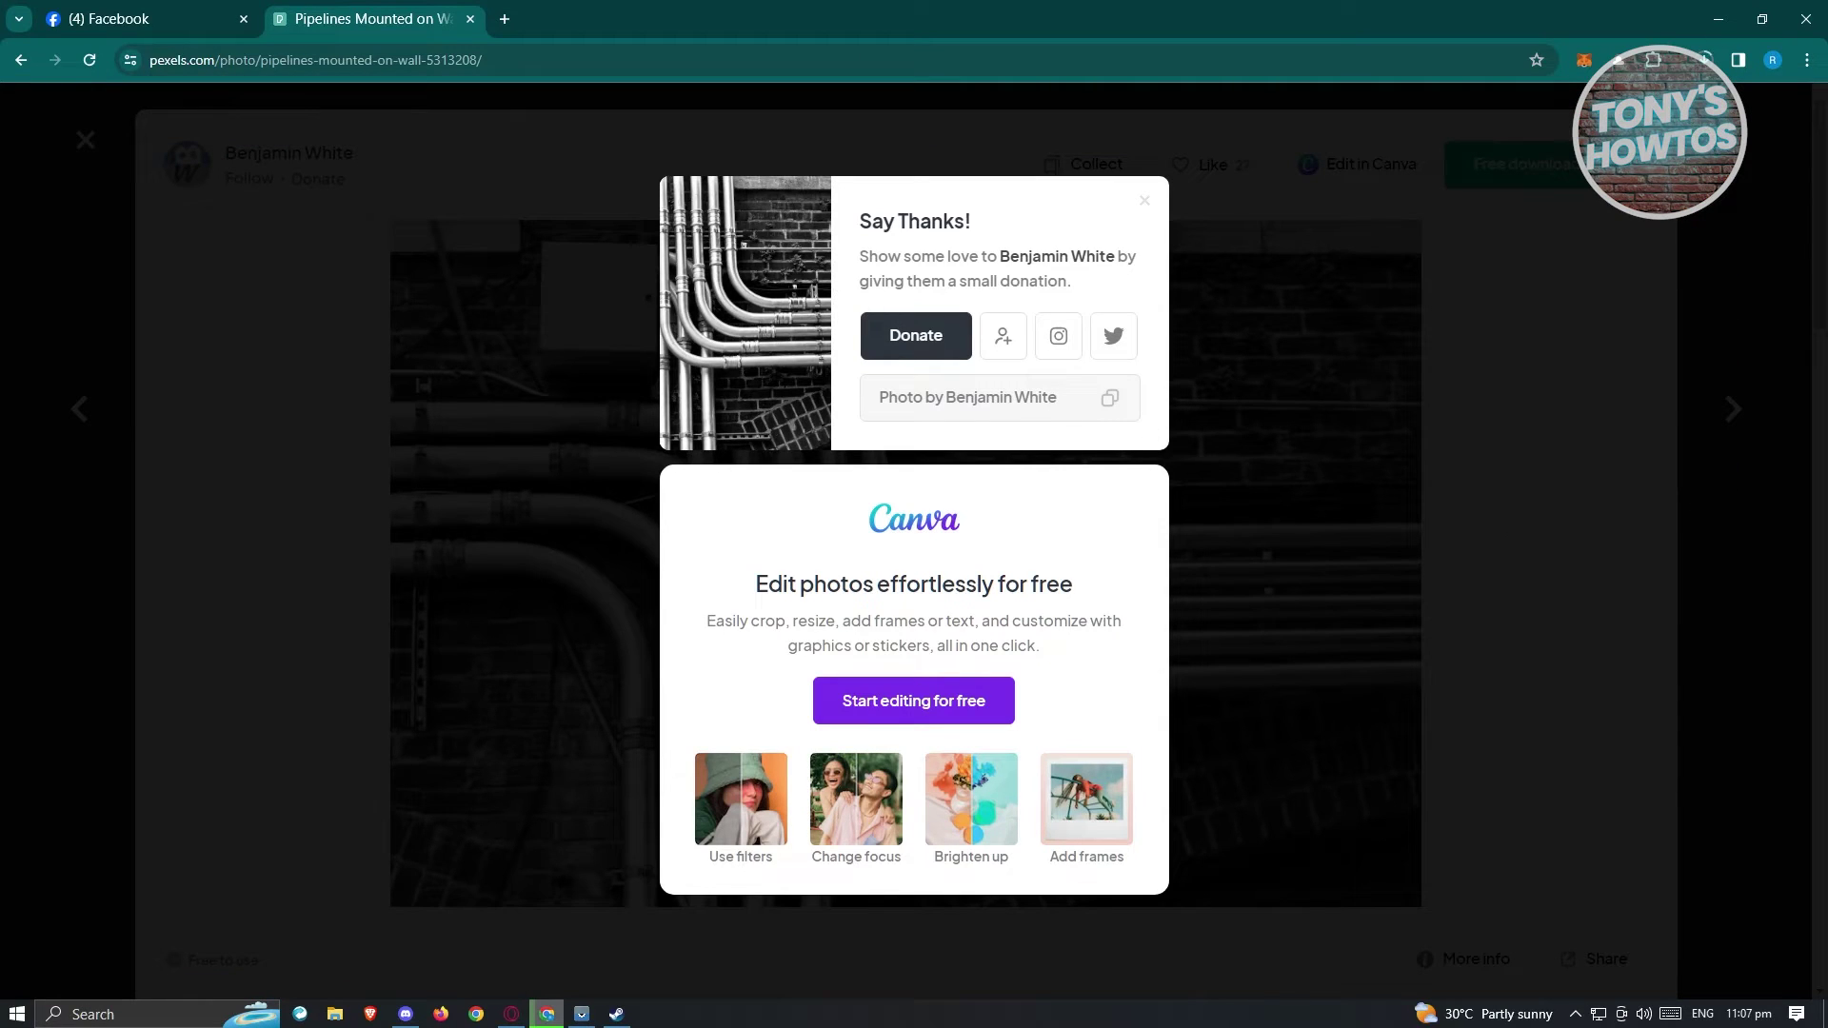
pyautogui.click(150, 11)
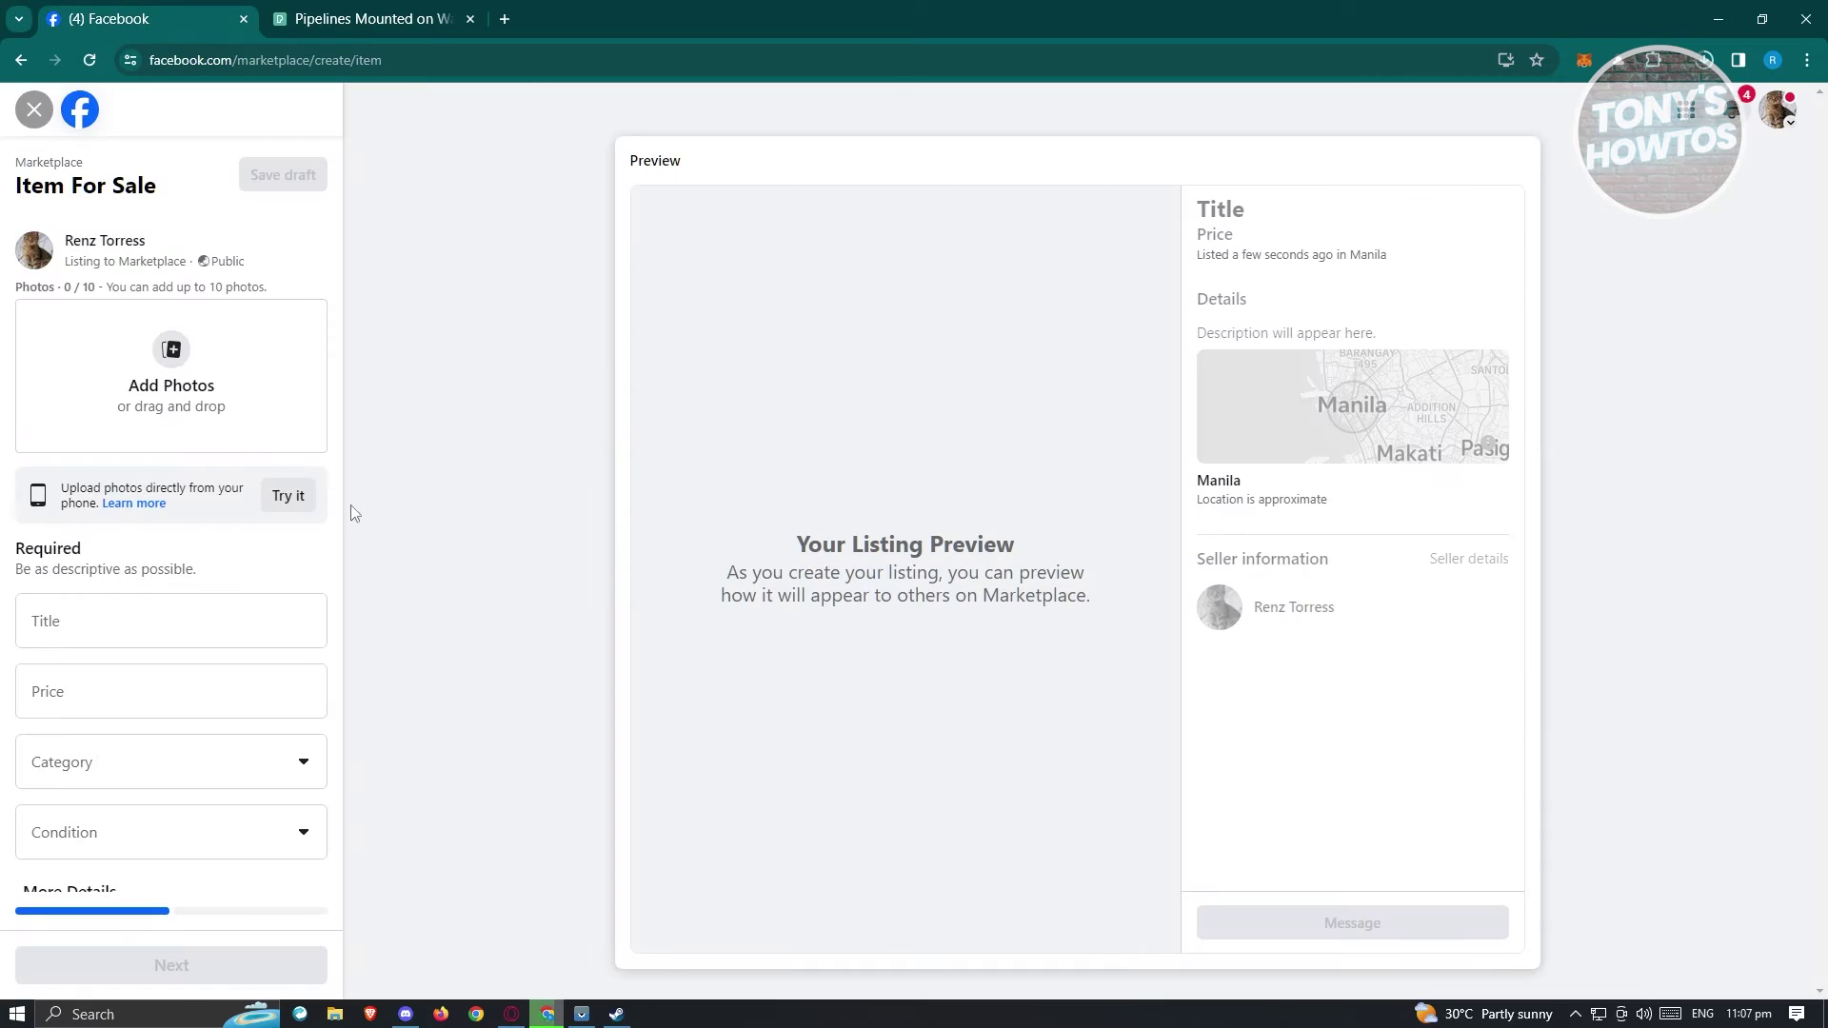
# Upload the downloaded pipelines photo from Downloads as the listing's first photo.
pyautogui.click(173, 376)
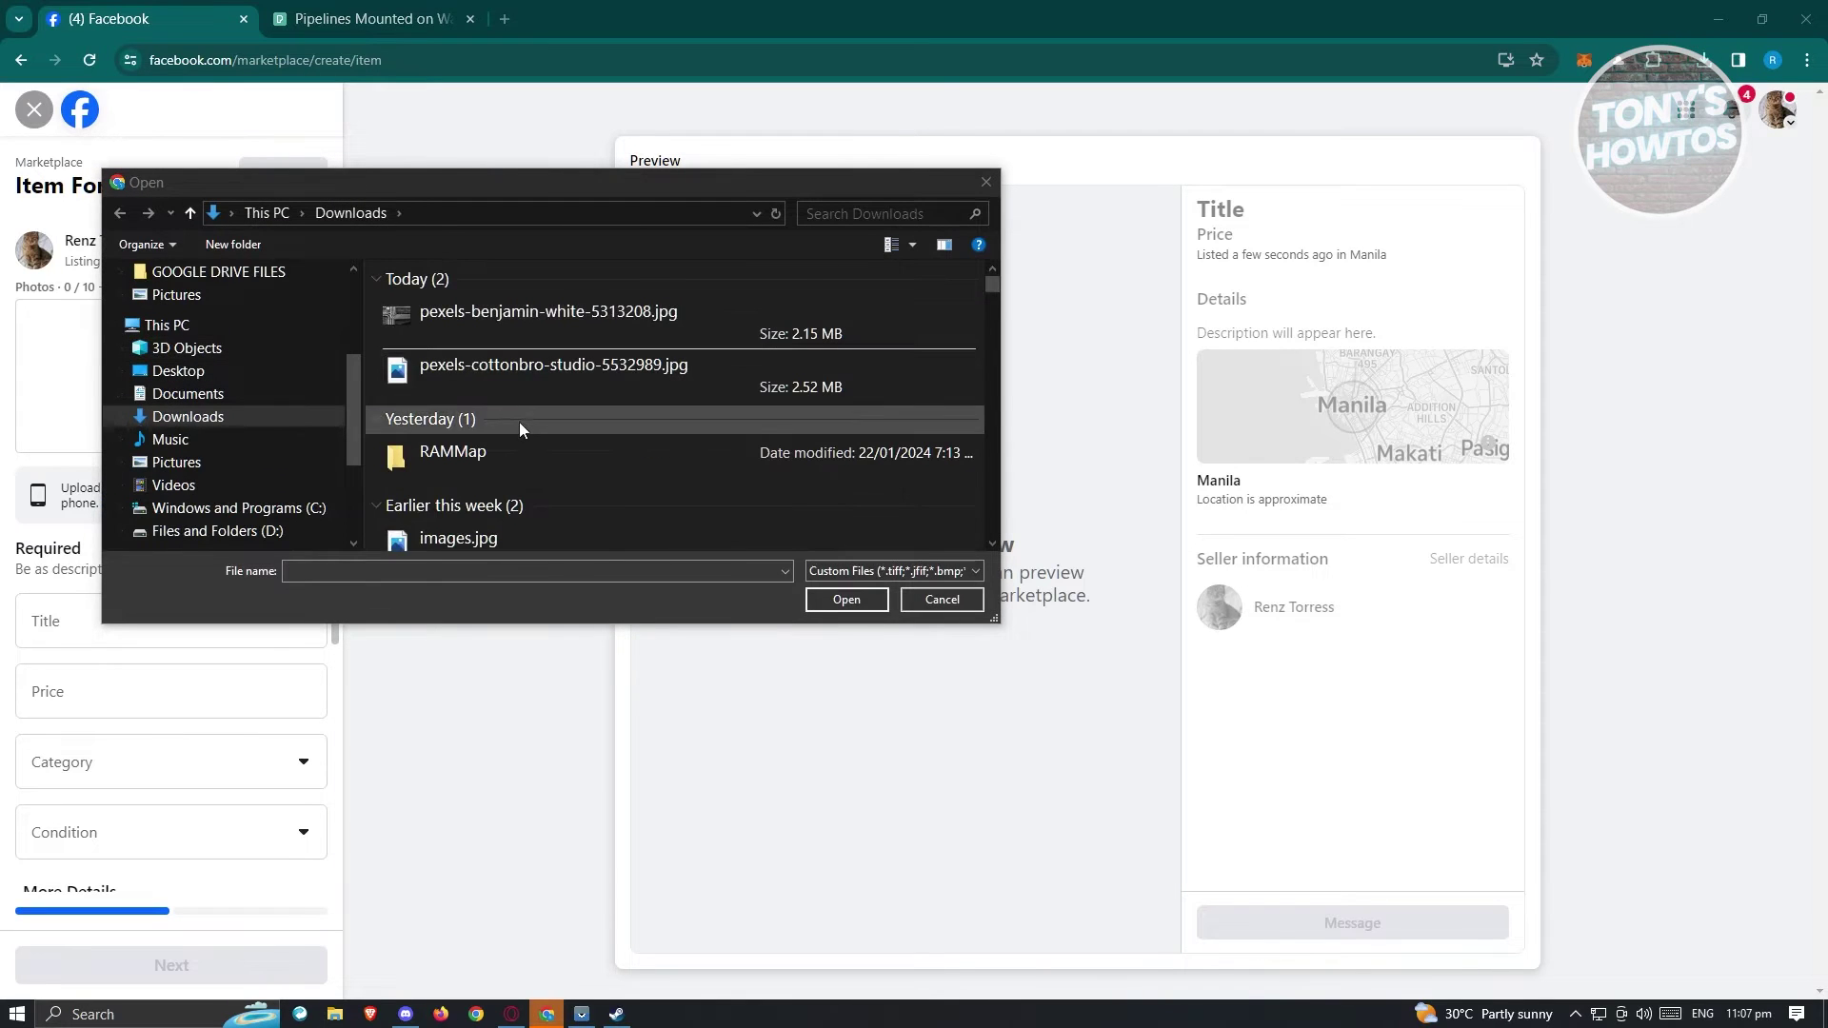
pyautogui.click(517, 317)
pyautogui.click(846, 599)
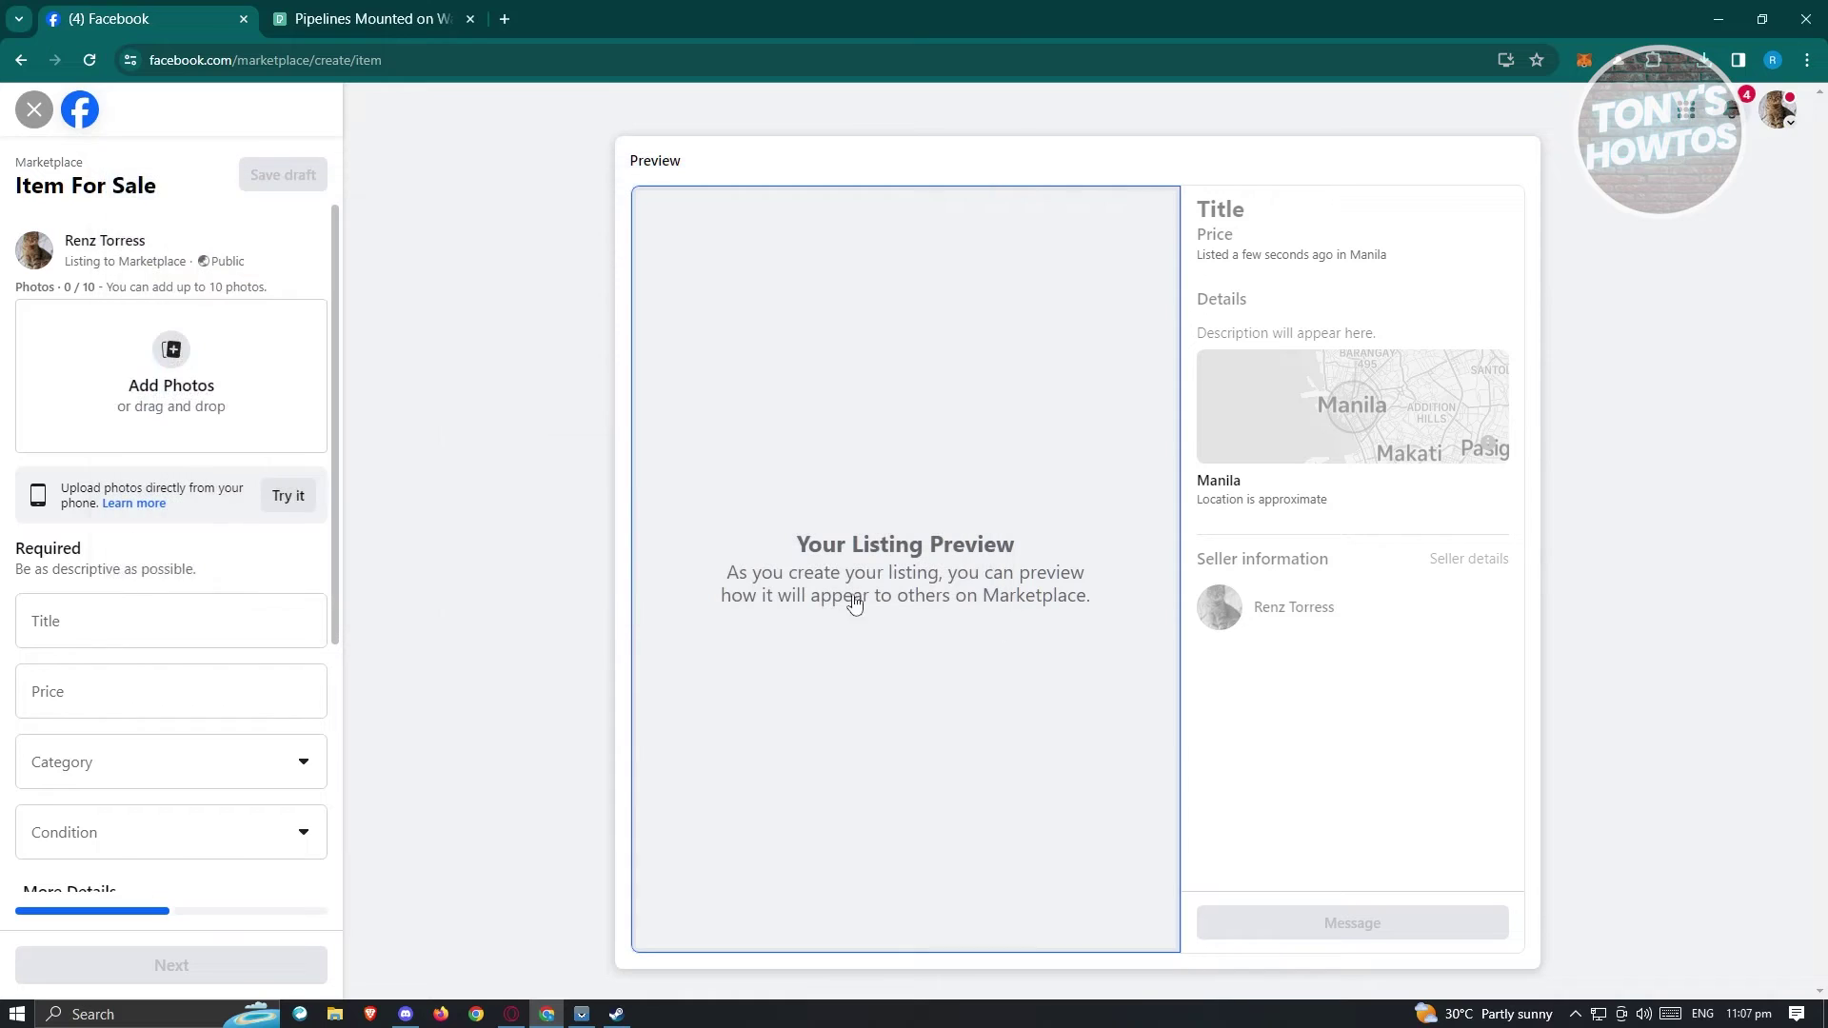
pyautogui.scroll(-1, 234, 468)
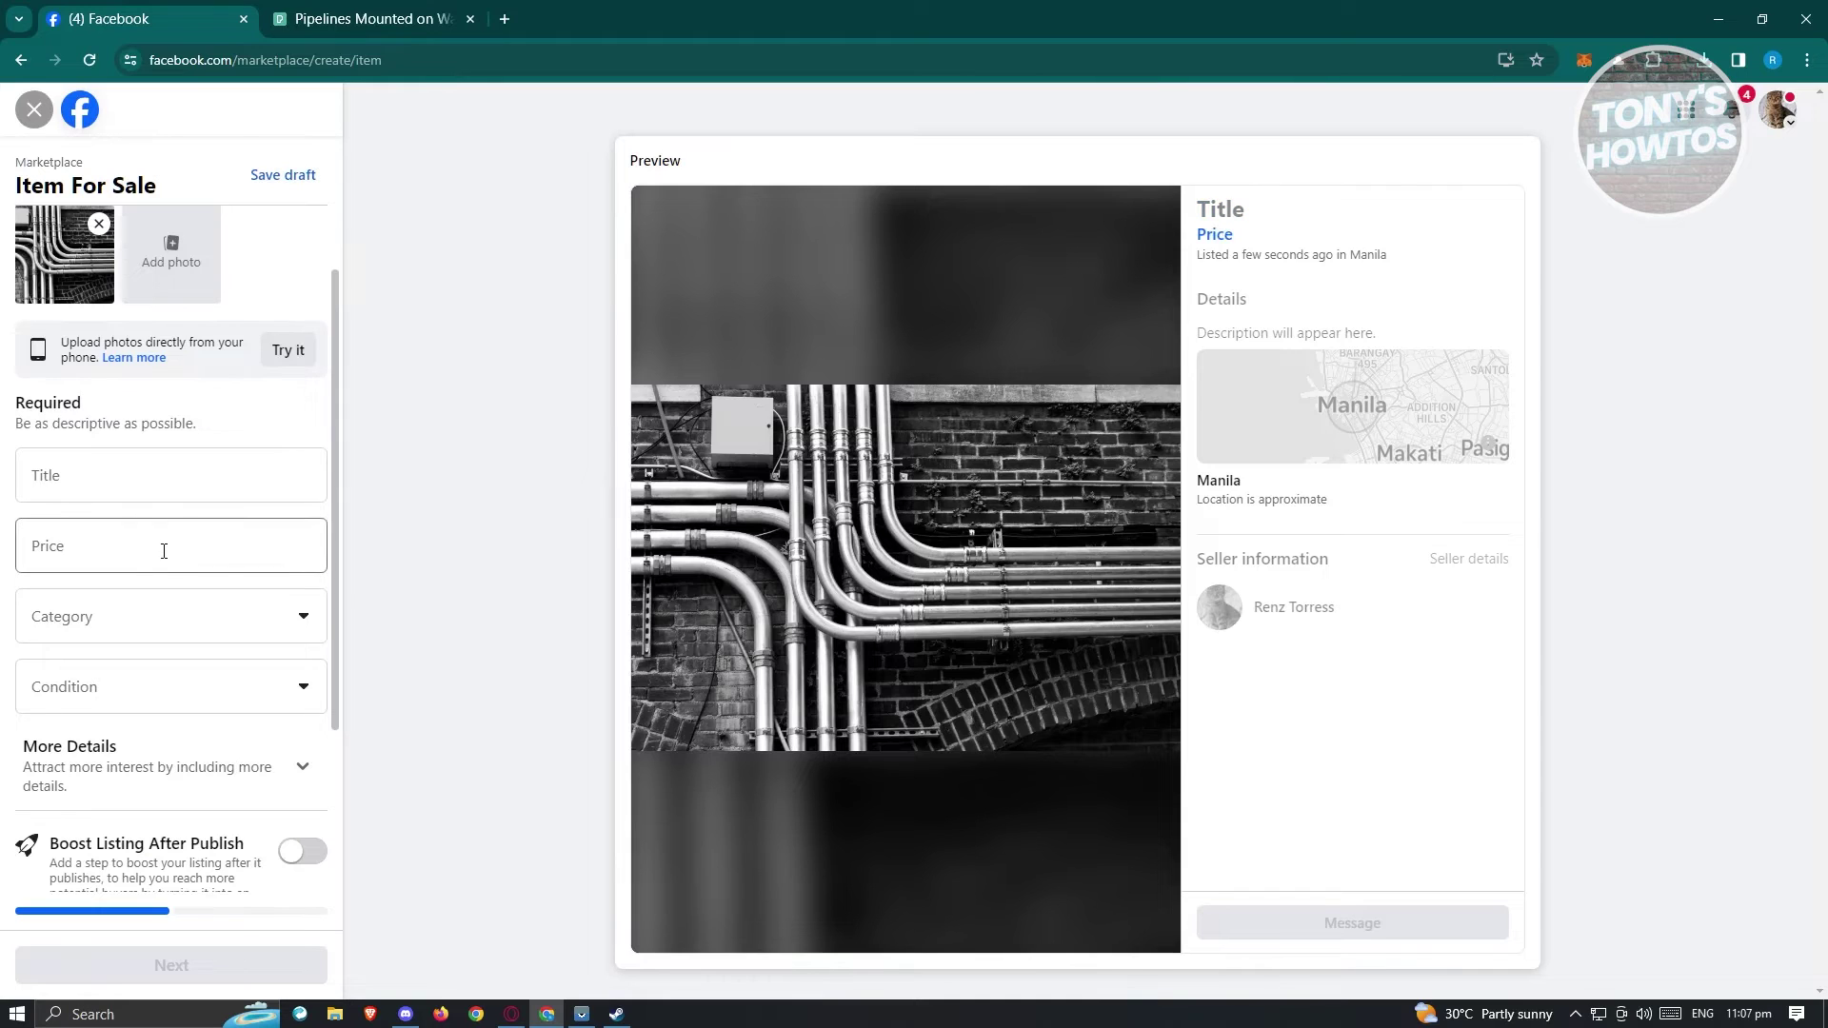
pyautogui.scroll(1, 216, 477)
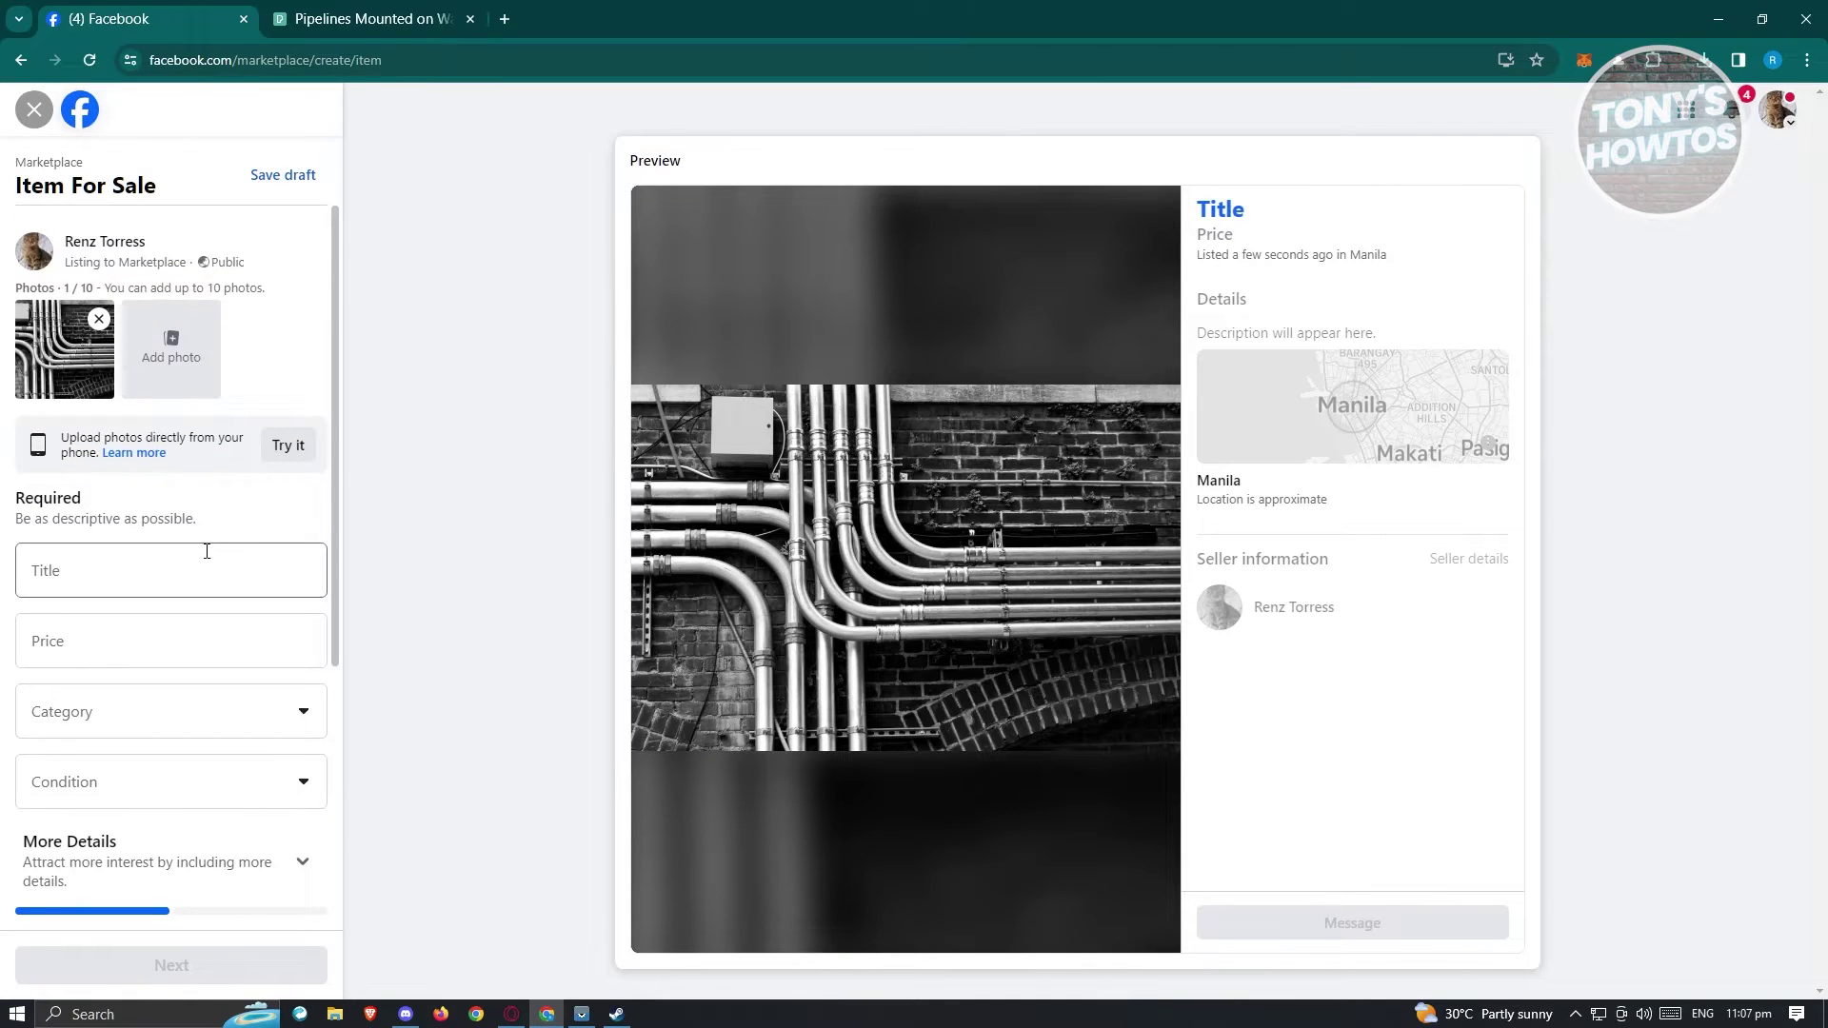
pyautogui.scroll(-1, 202, 553)
# Title the listing 'Looking for Plumber' and set its price to 27,000.
pyautogui.scroll(-1, 202, 554)
pyautogui.click(171, 469)
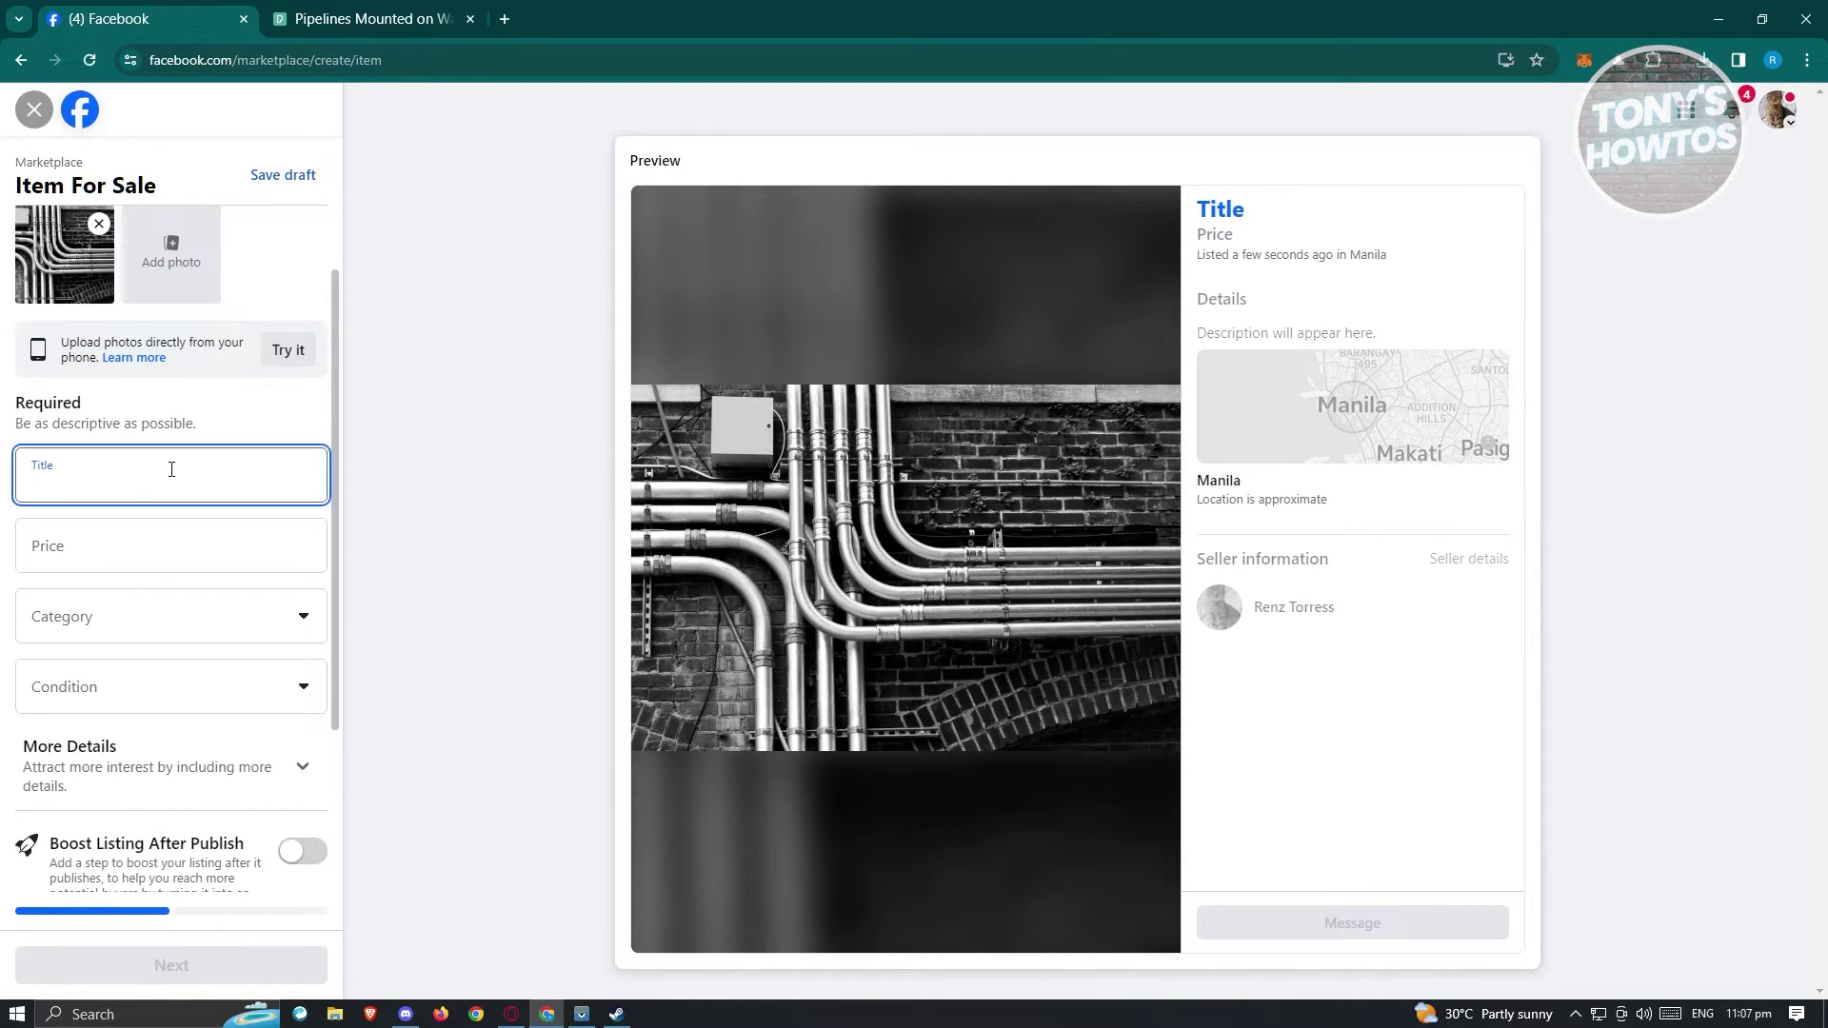
pyautogui.write('Looking for ')
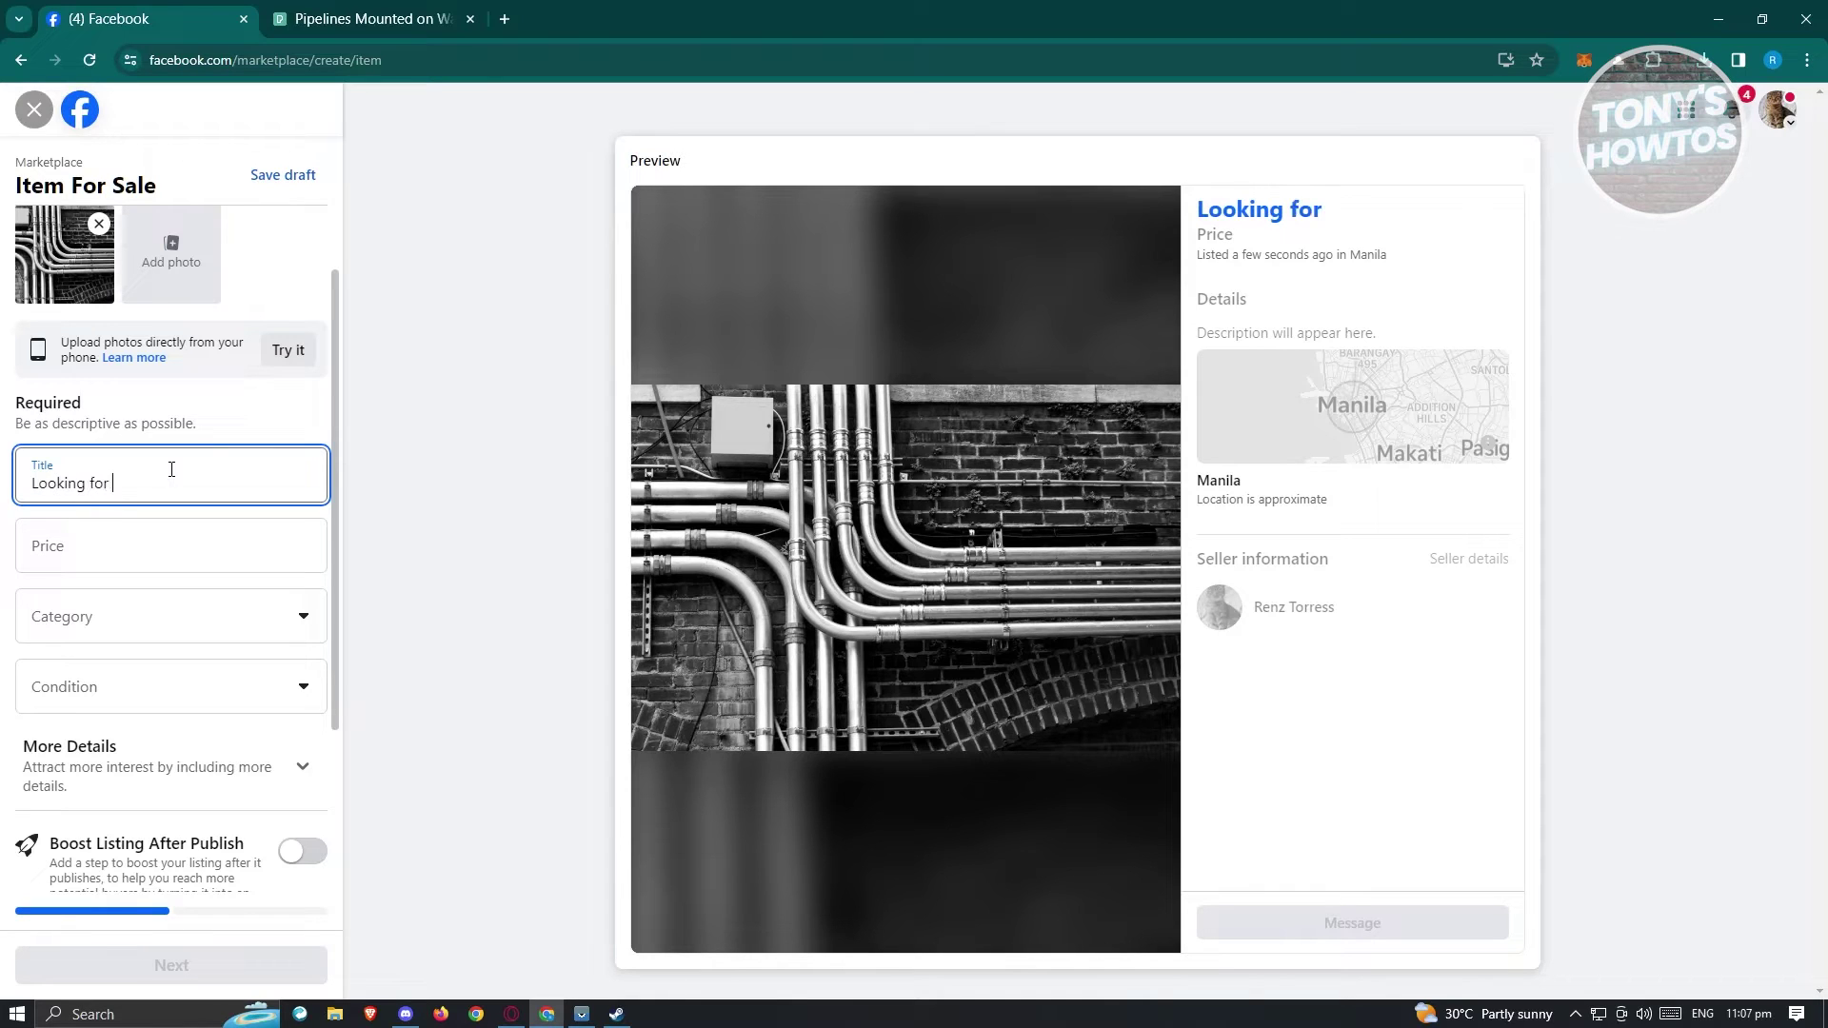
pyautogui.write('Plumber')
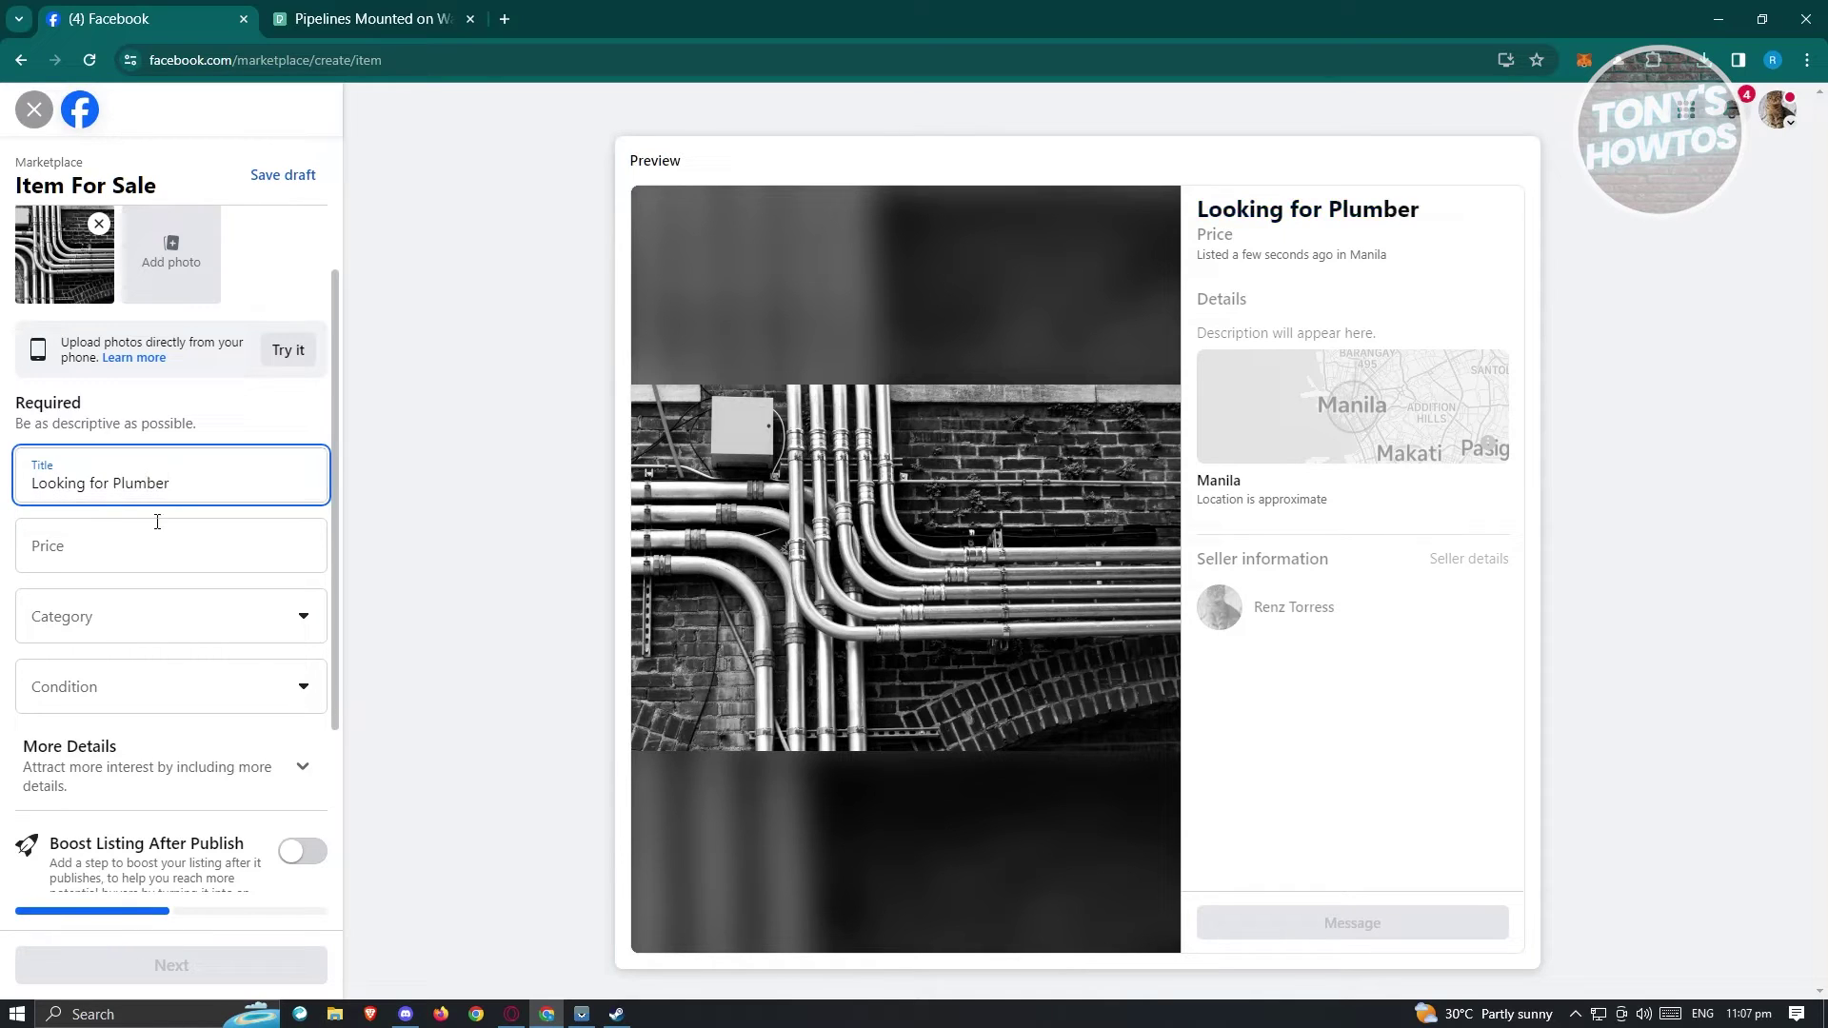
pyautogui.click(143, 546)
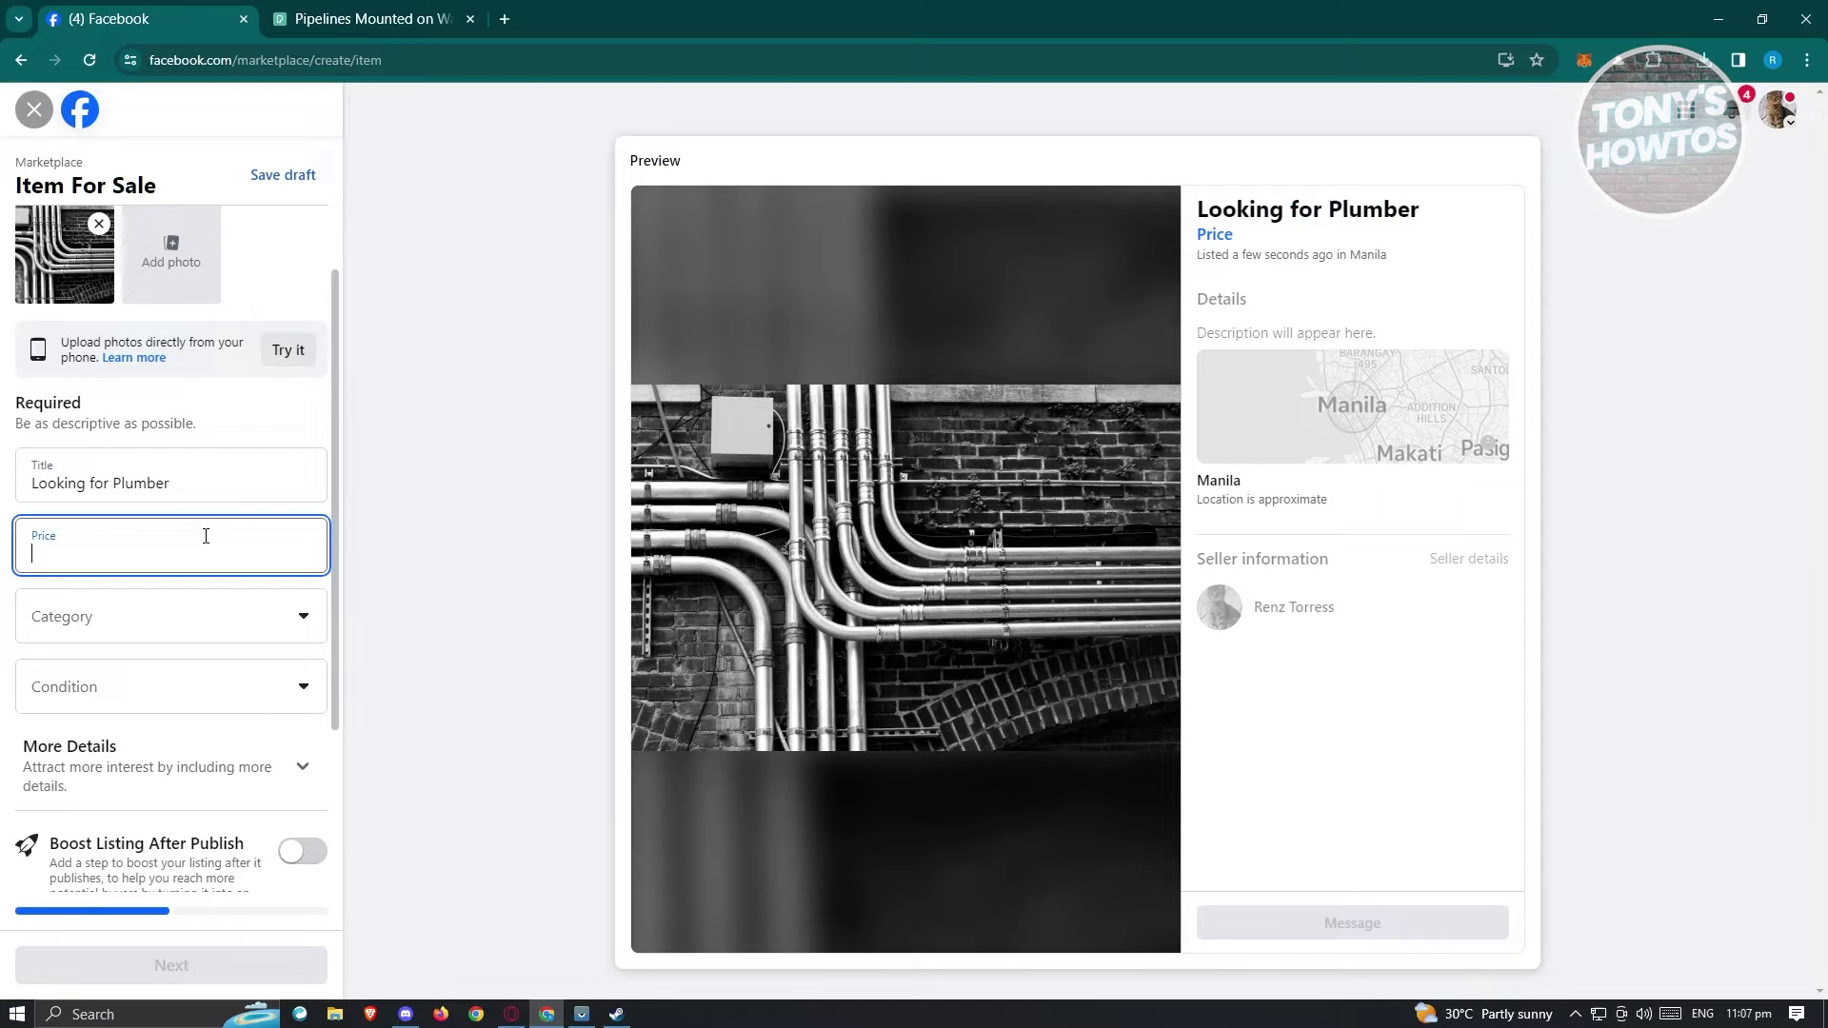
pyautogui.write('27,000')
pyautogui.click(269, 621)
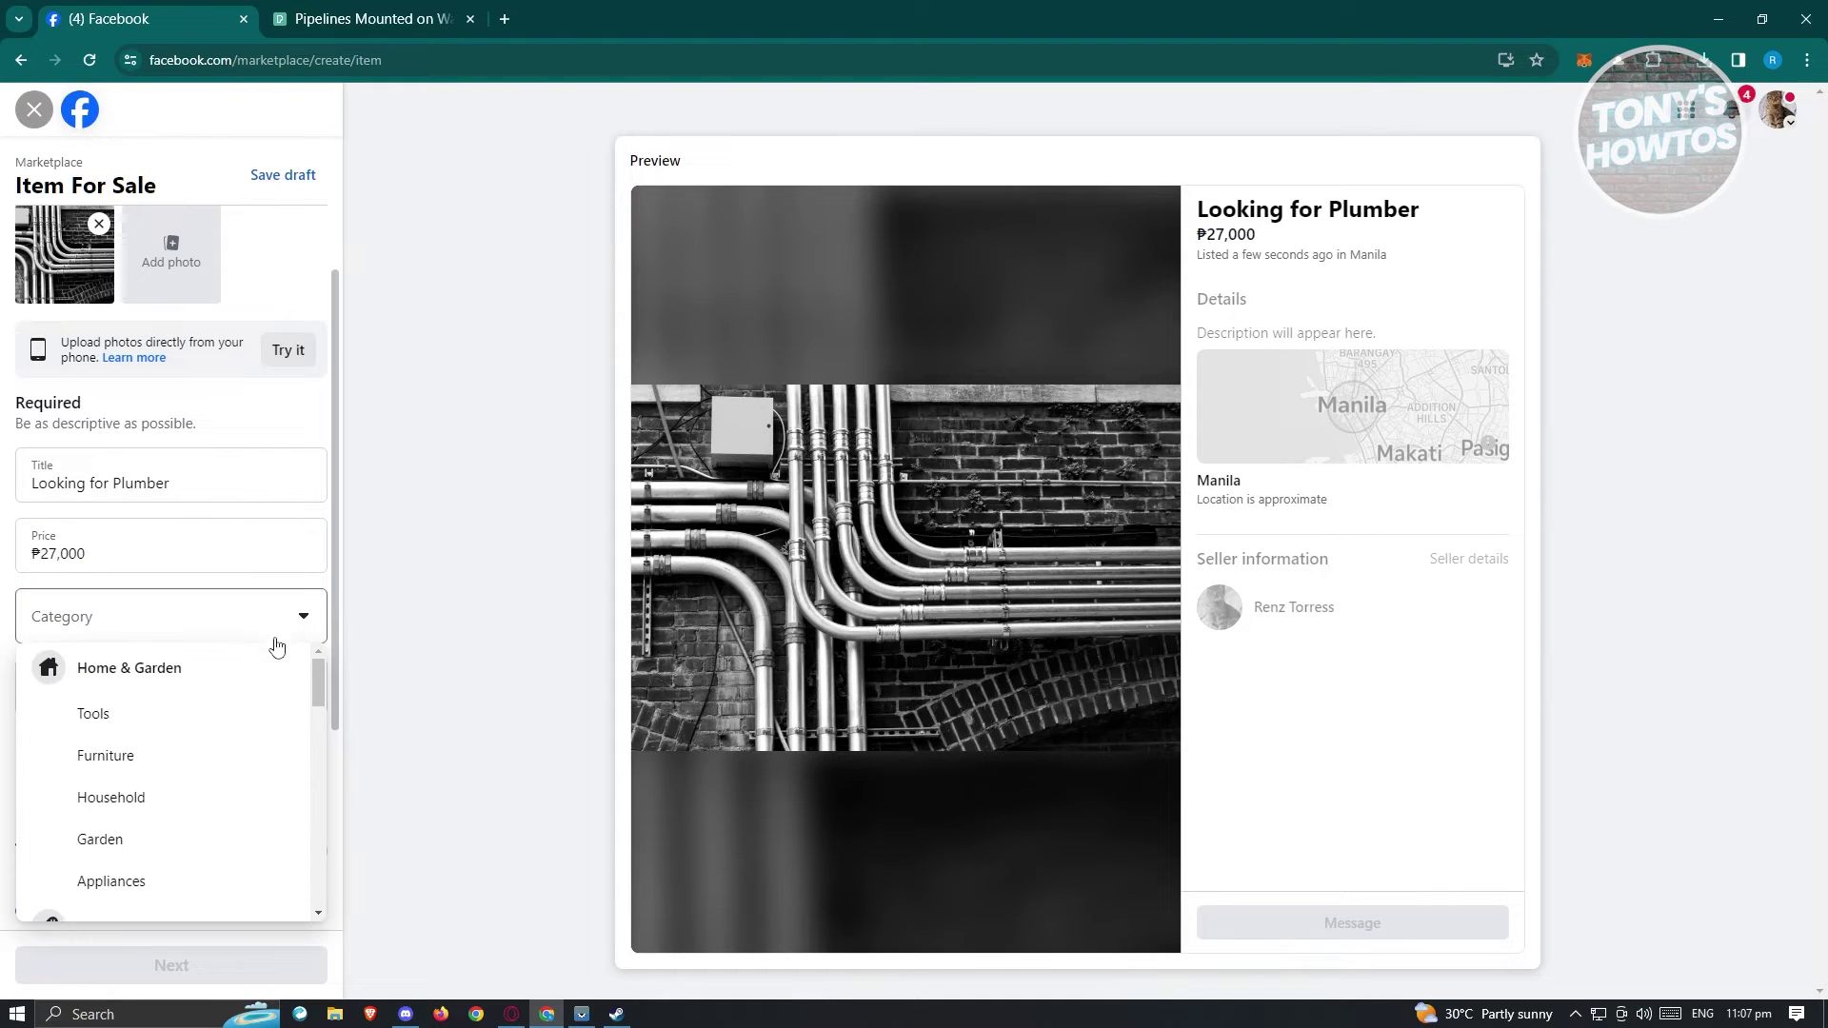
# Set the listing category to Tools and the condition to New.
pyautogui.click(129, 724)
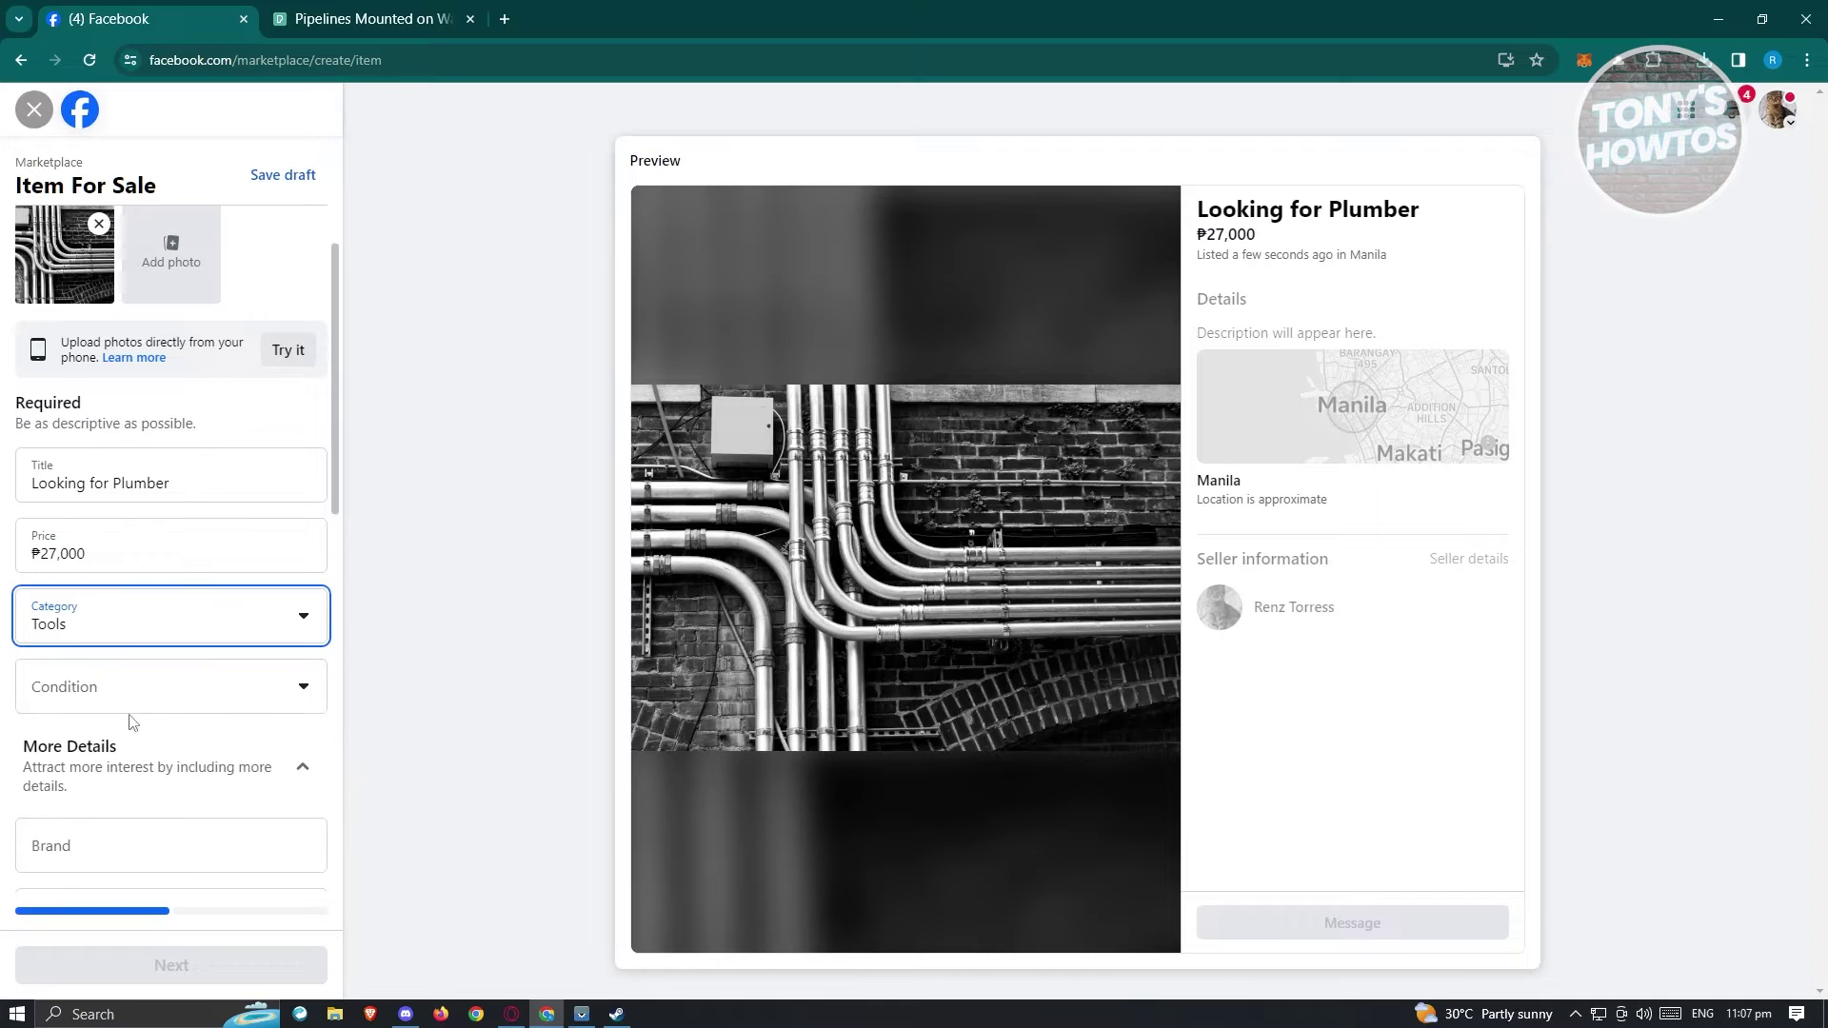
pyautogui.click(303, 693)
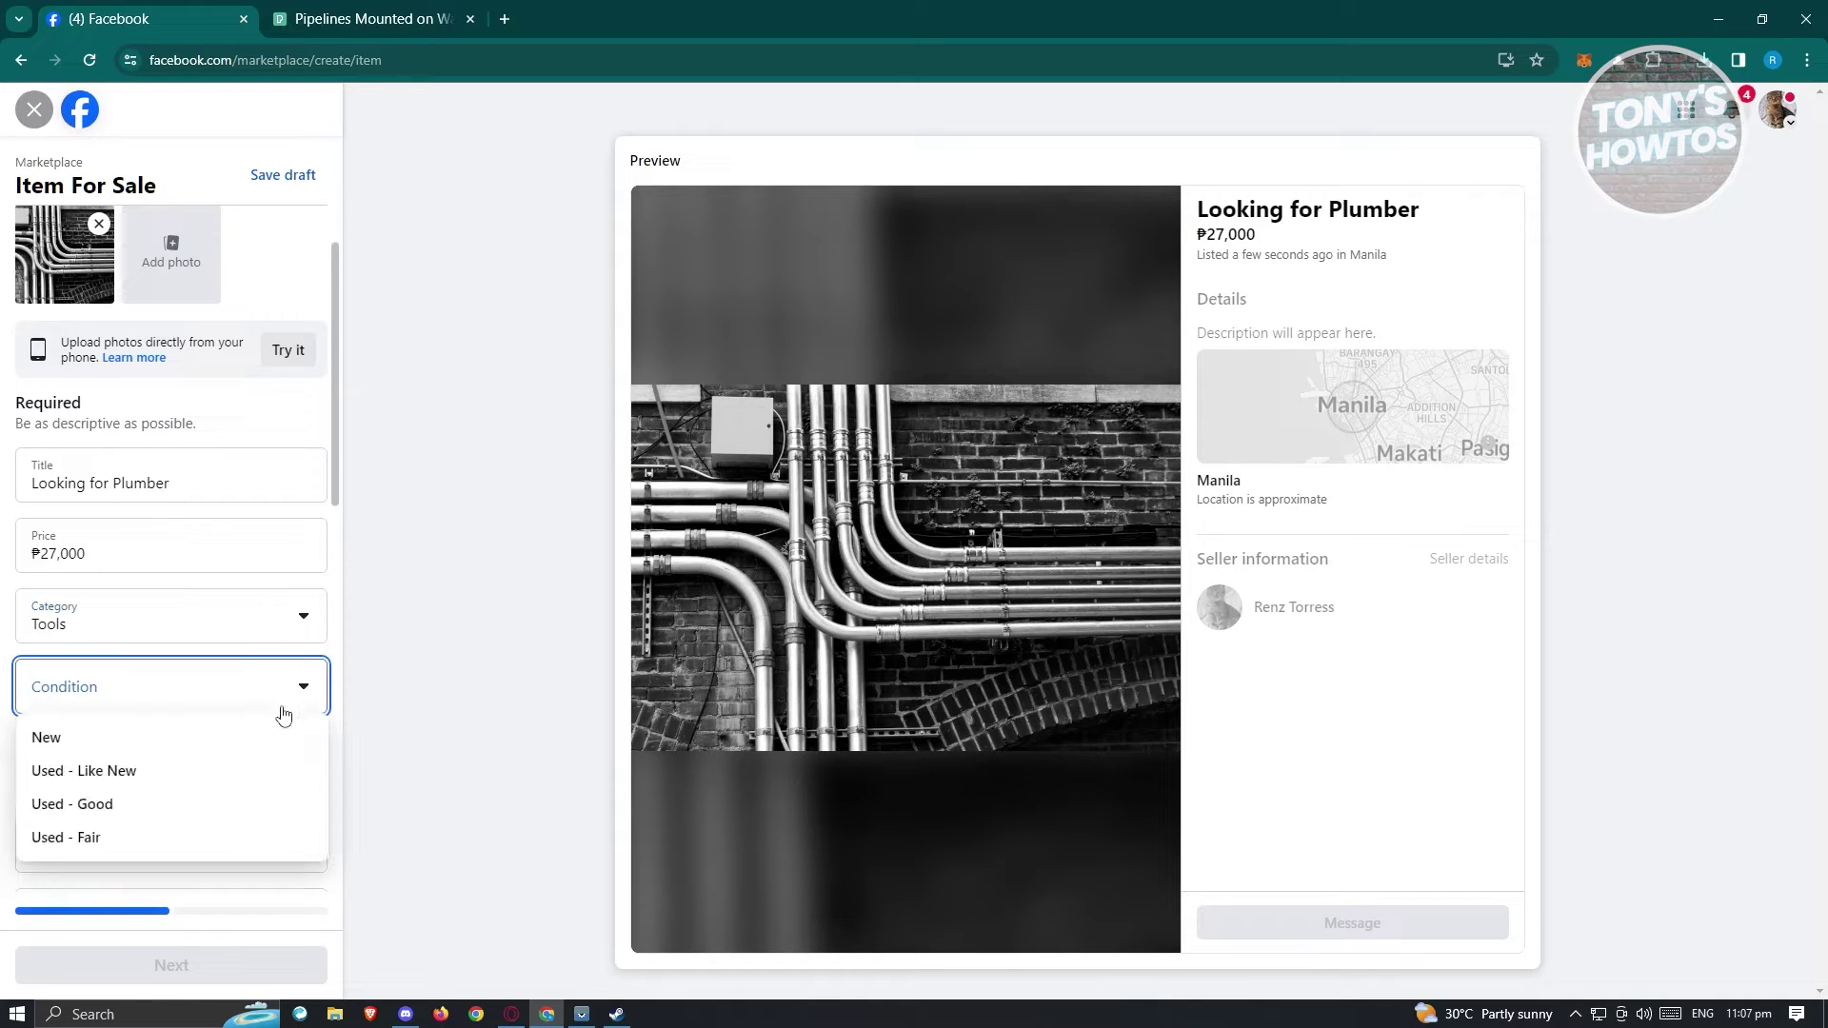
pyautogui.click(87, 743)
pyautogui.scroll(-2, 167, 767)
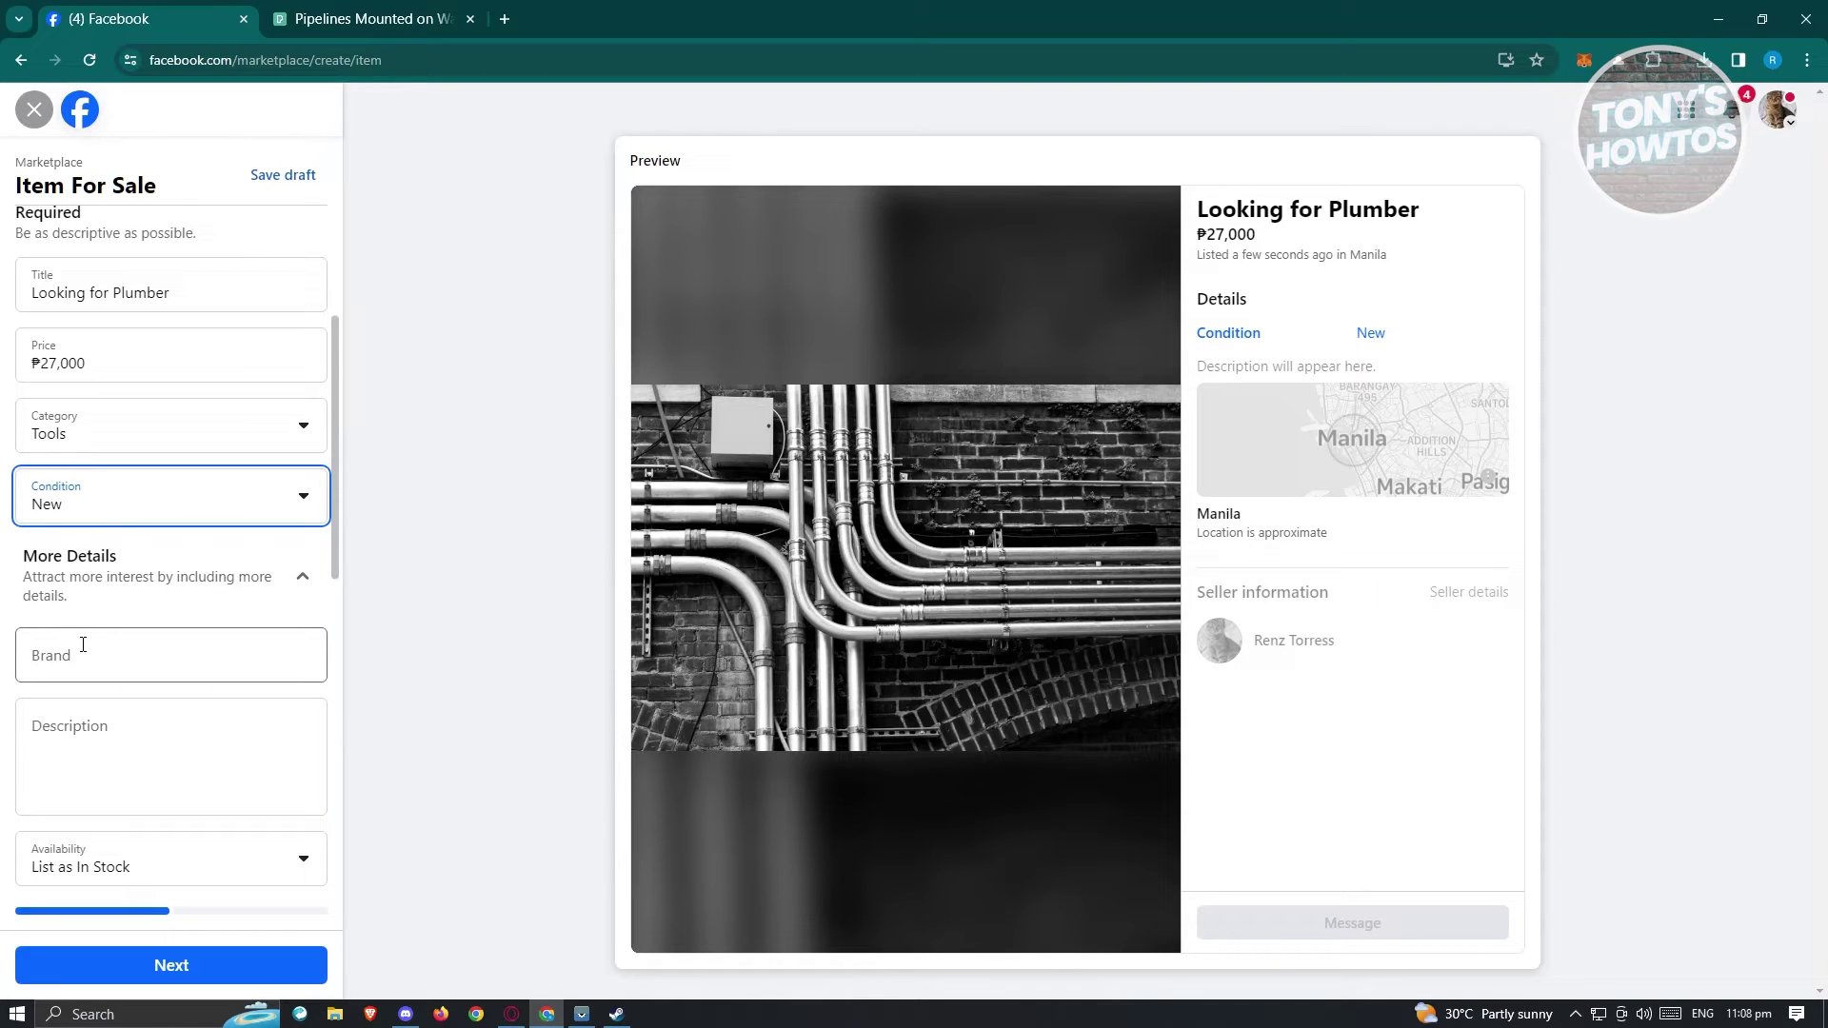
# Fill in the brand and description, and set availability to List as Single Item.
pyautogui.click(83, 645)
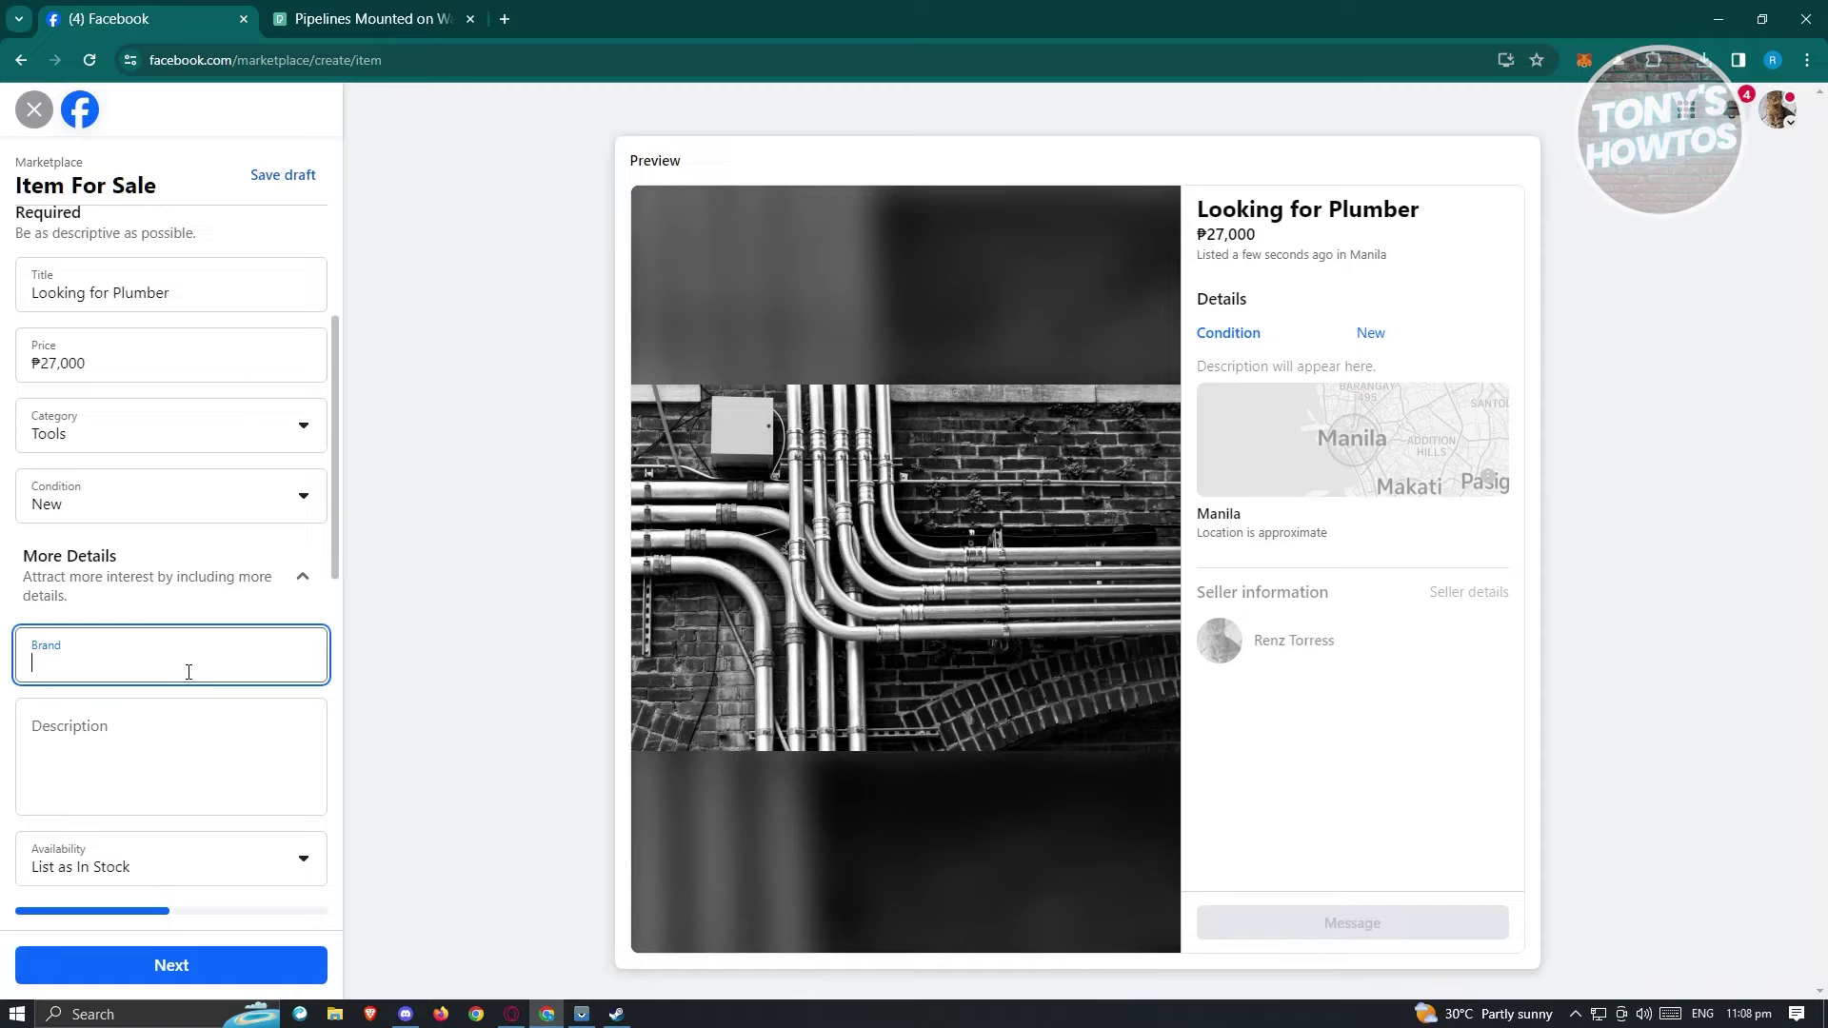
pyautogui.scroll(-1, 190, 742)
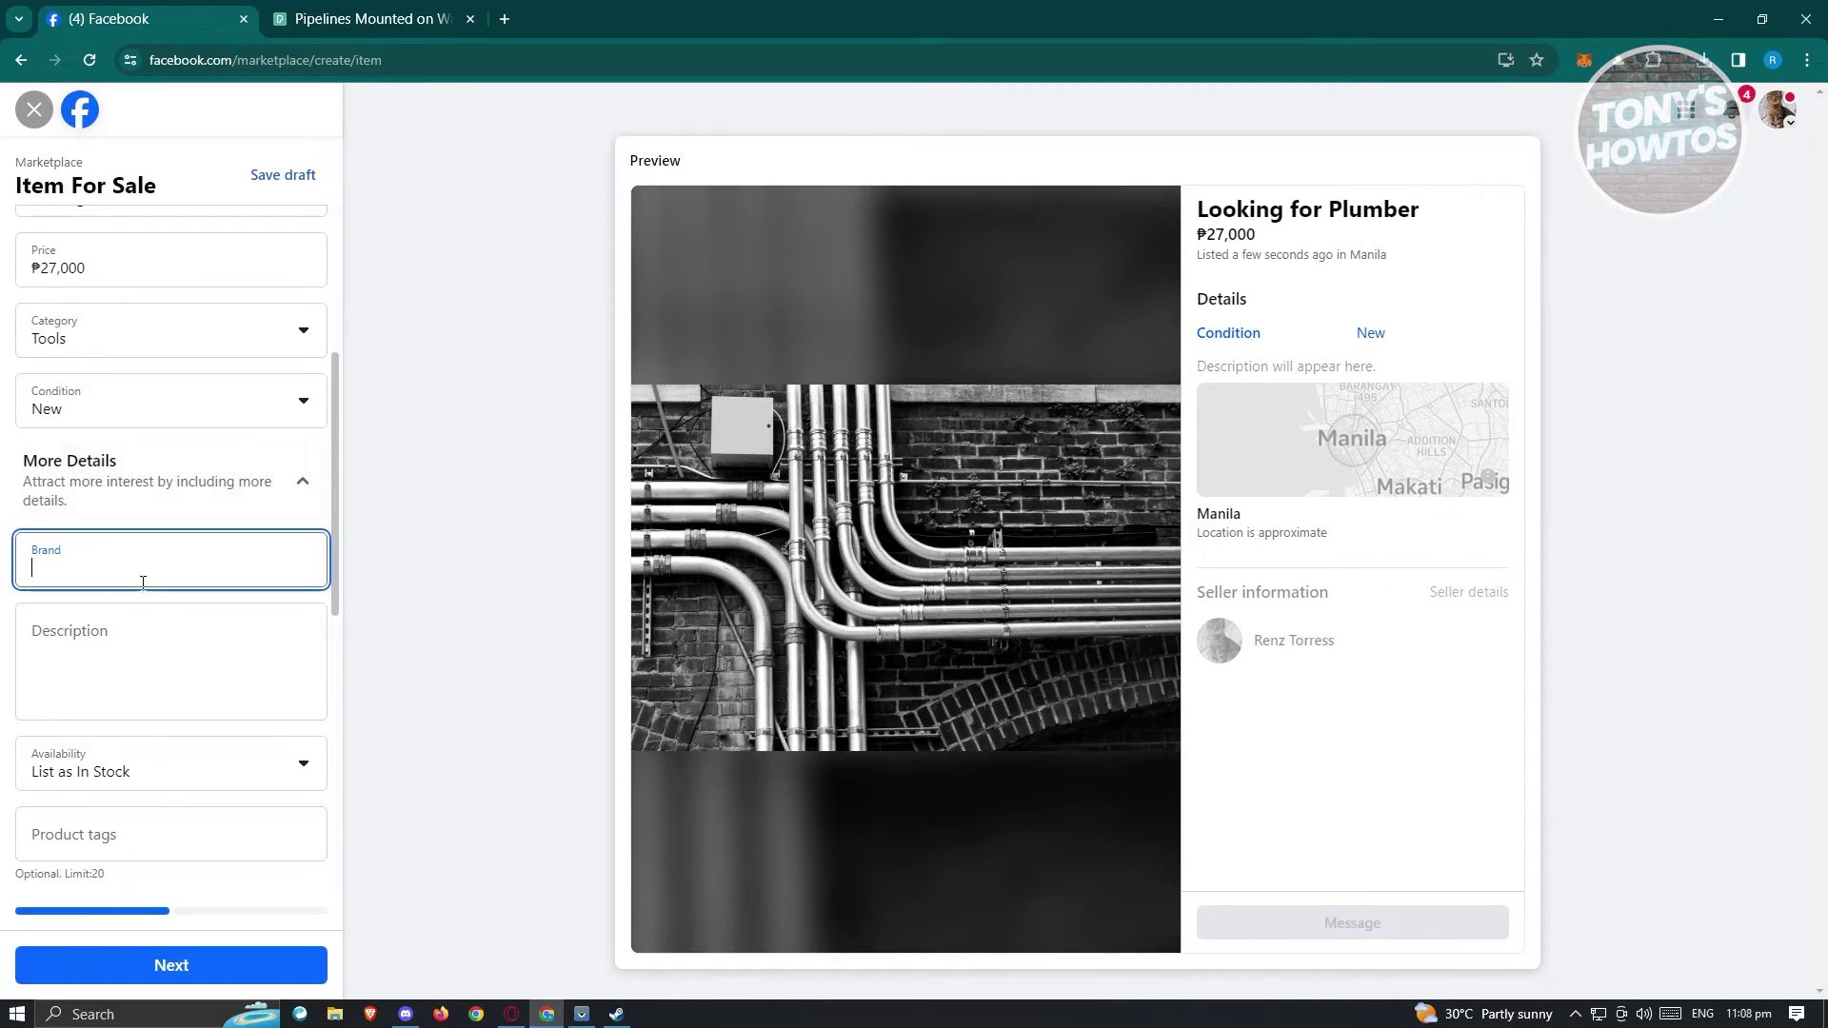
pyautogui.click(139, 657)
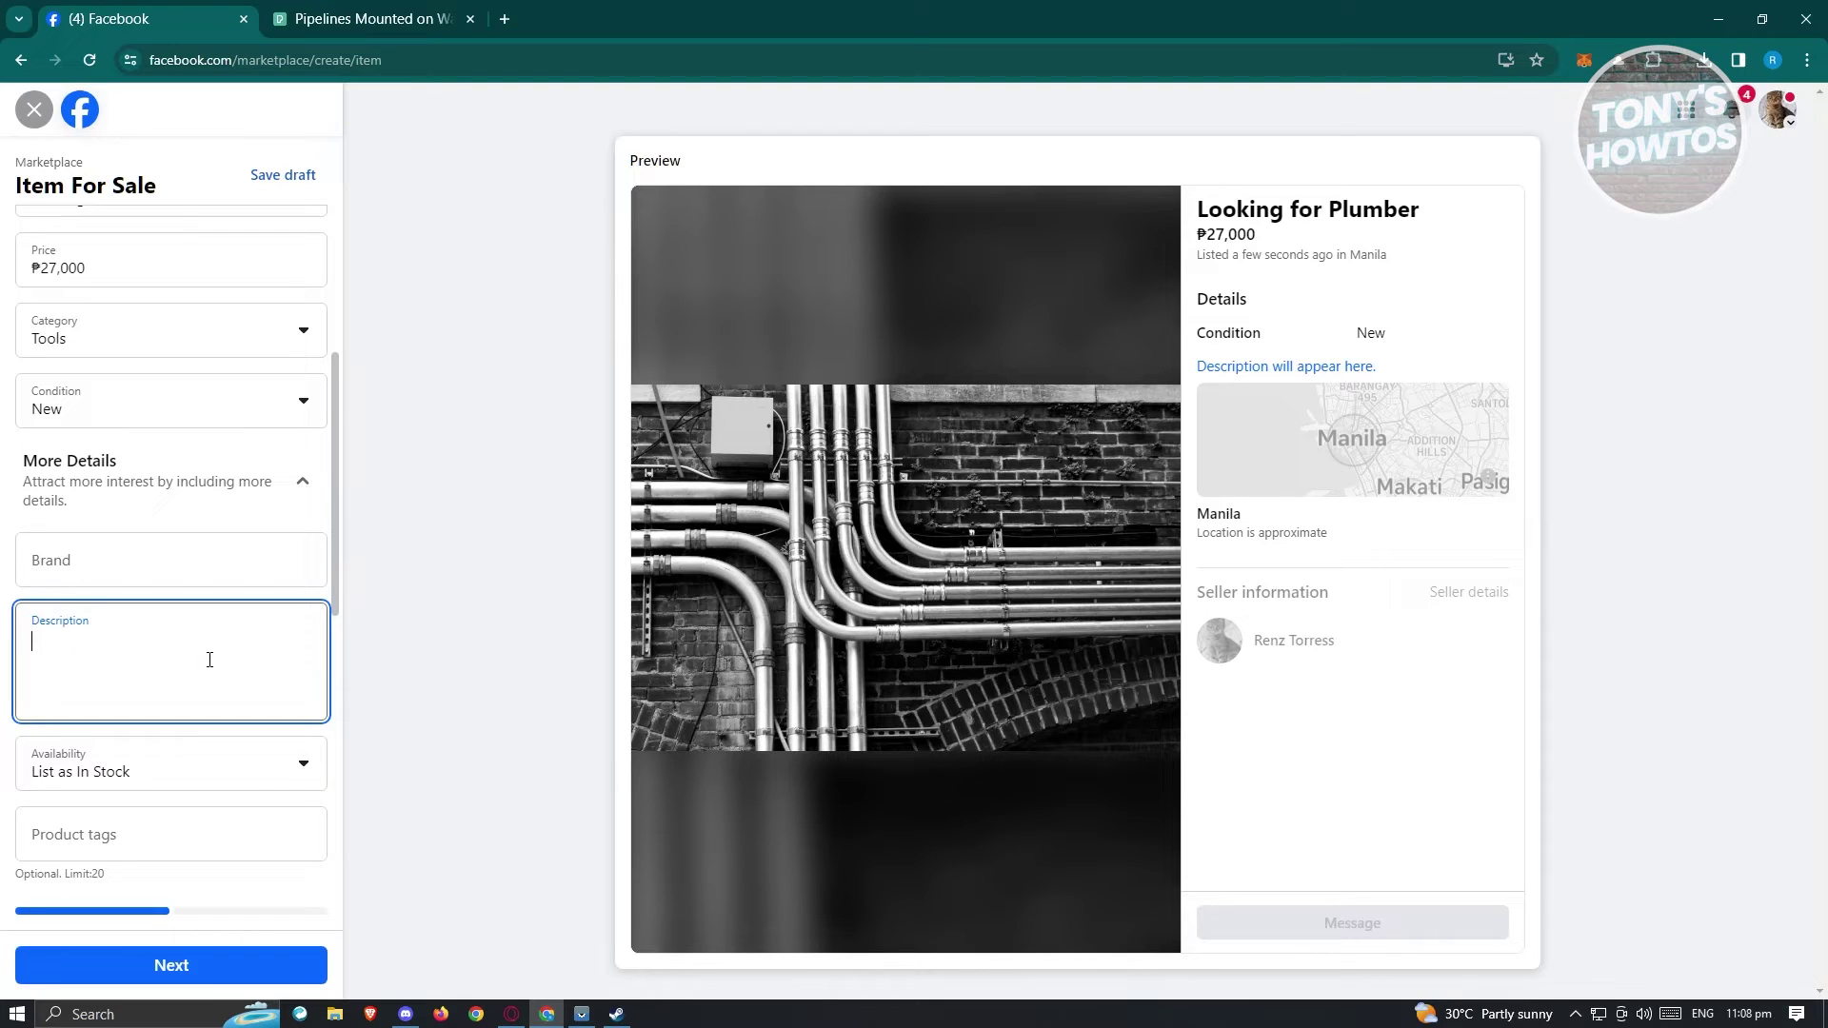
pyautogui.scroll(-2, 209, 660)
pyautogui.click(184, 578)
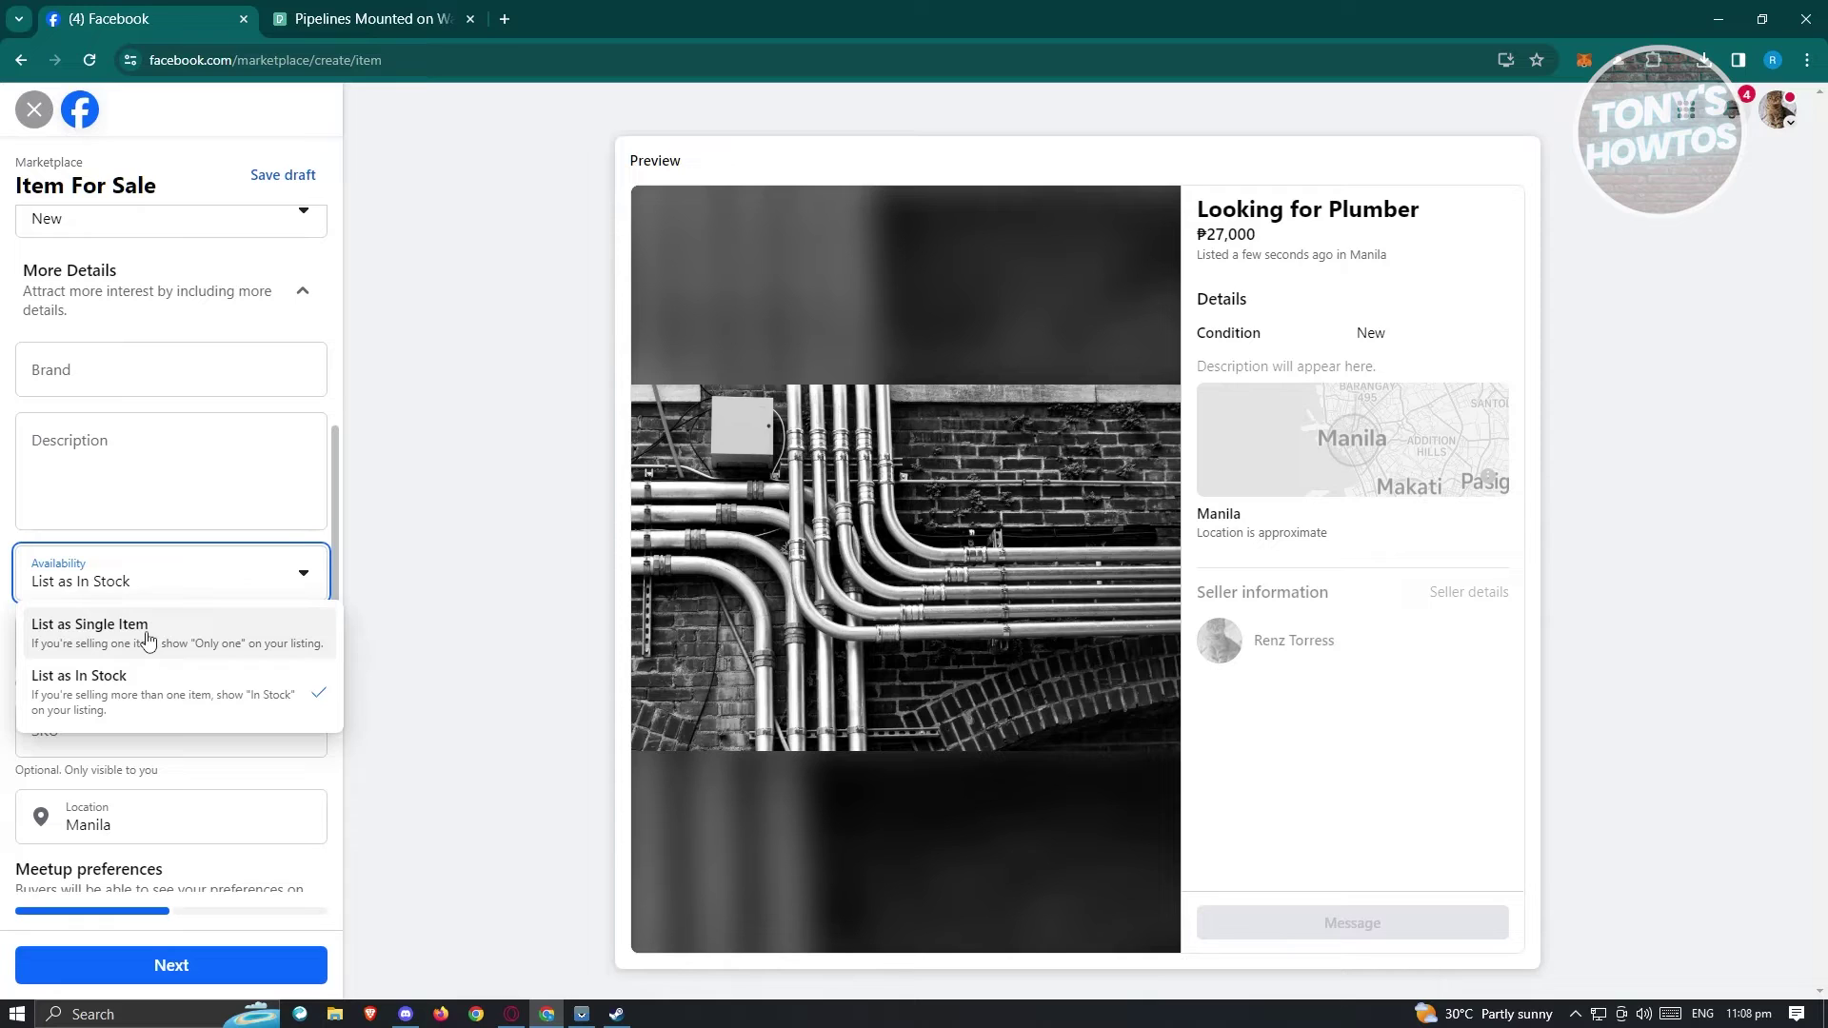
pyautogui.click(190, 636)
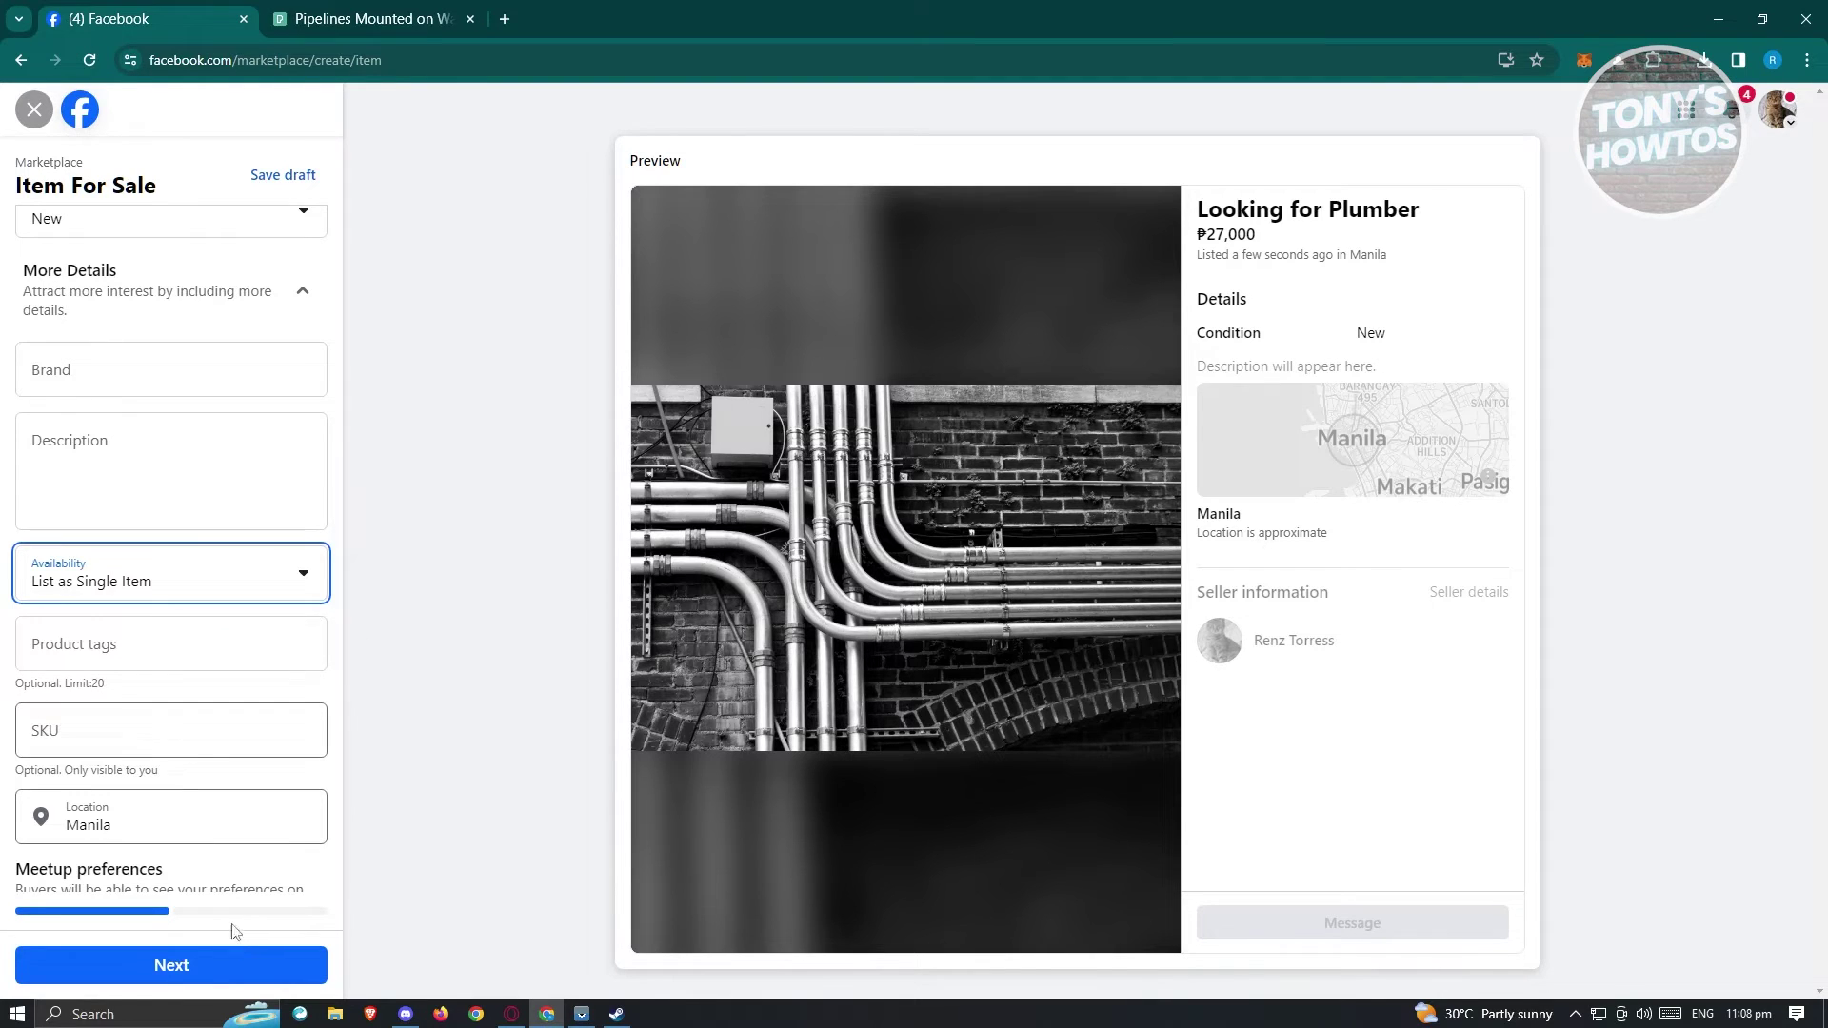
# Add the product tags 'plumbing' and 'looking' to the listing.
pyautogui.click(166, 644)
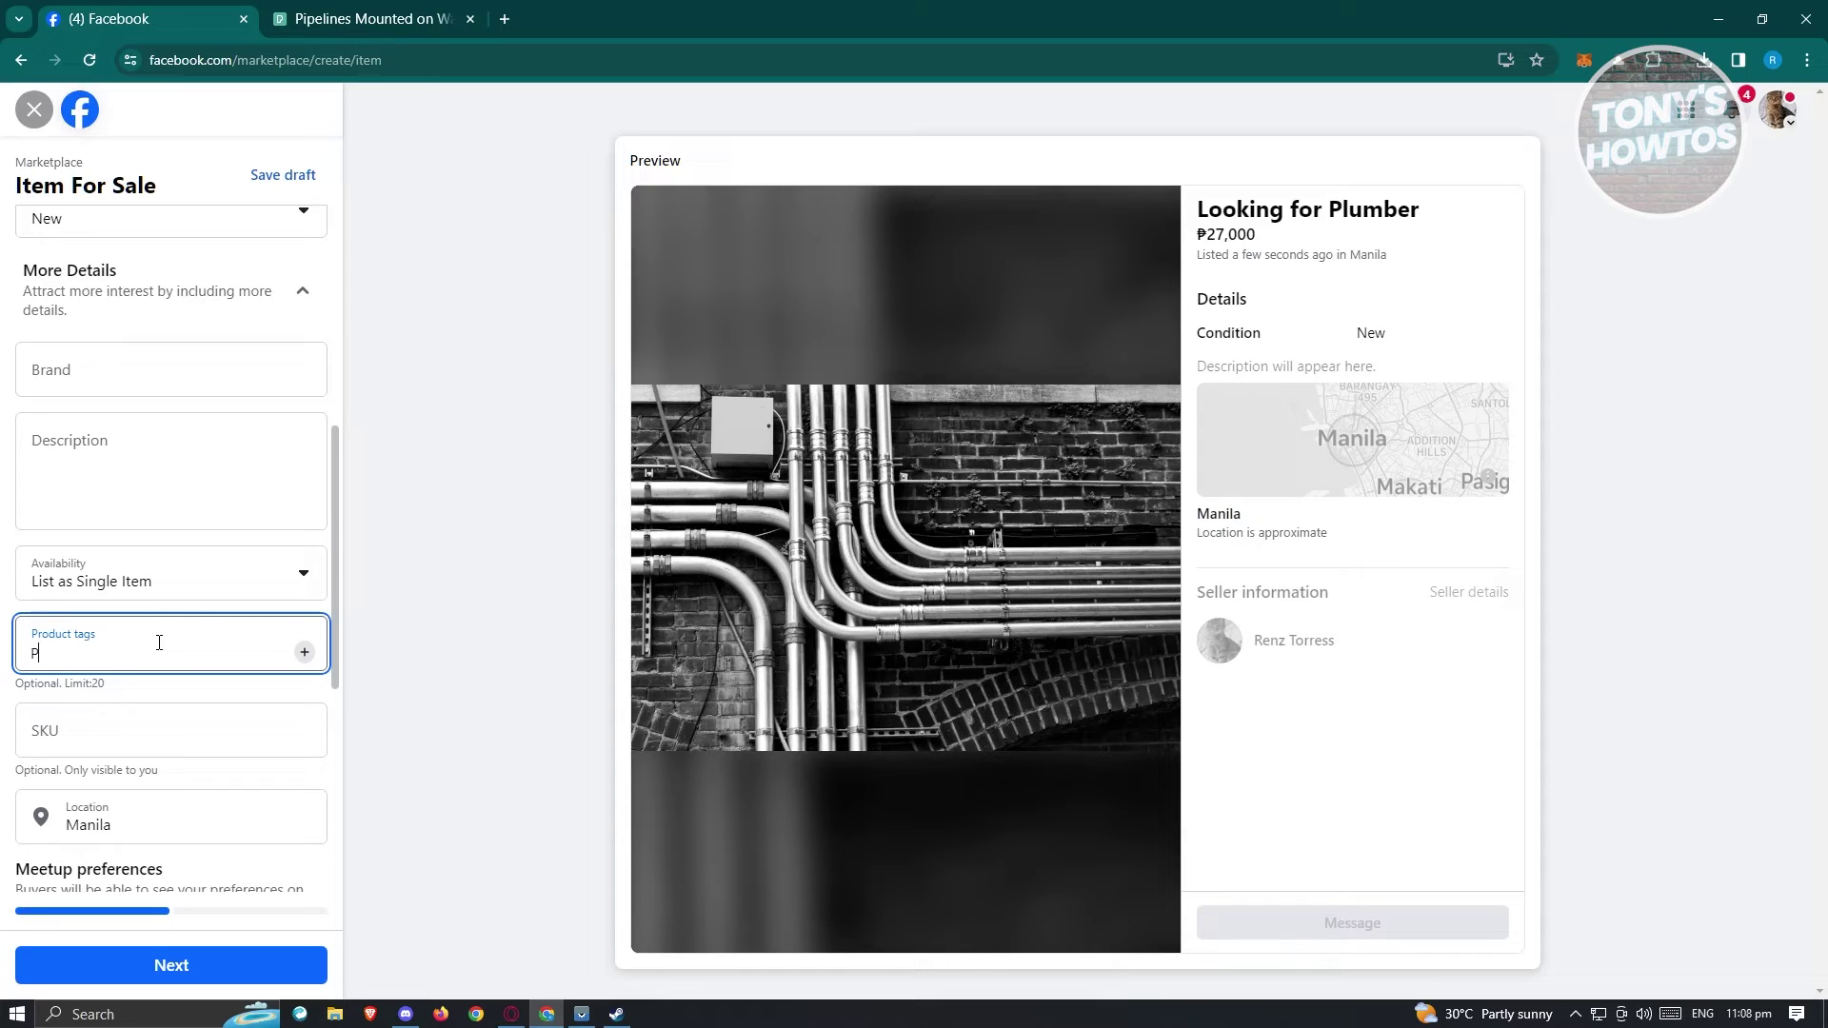
pyautogui.write('PLum')
pyautogui.press('BackSpace')
pyautogui.press('BackSpace')
pyautogui.press('BackSpace')
pyautogui.write('plumbing')
pyautogui.click(304, 652)
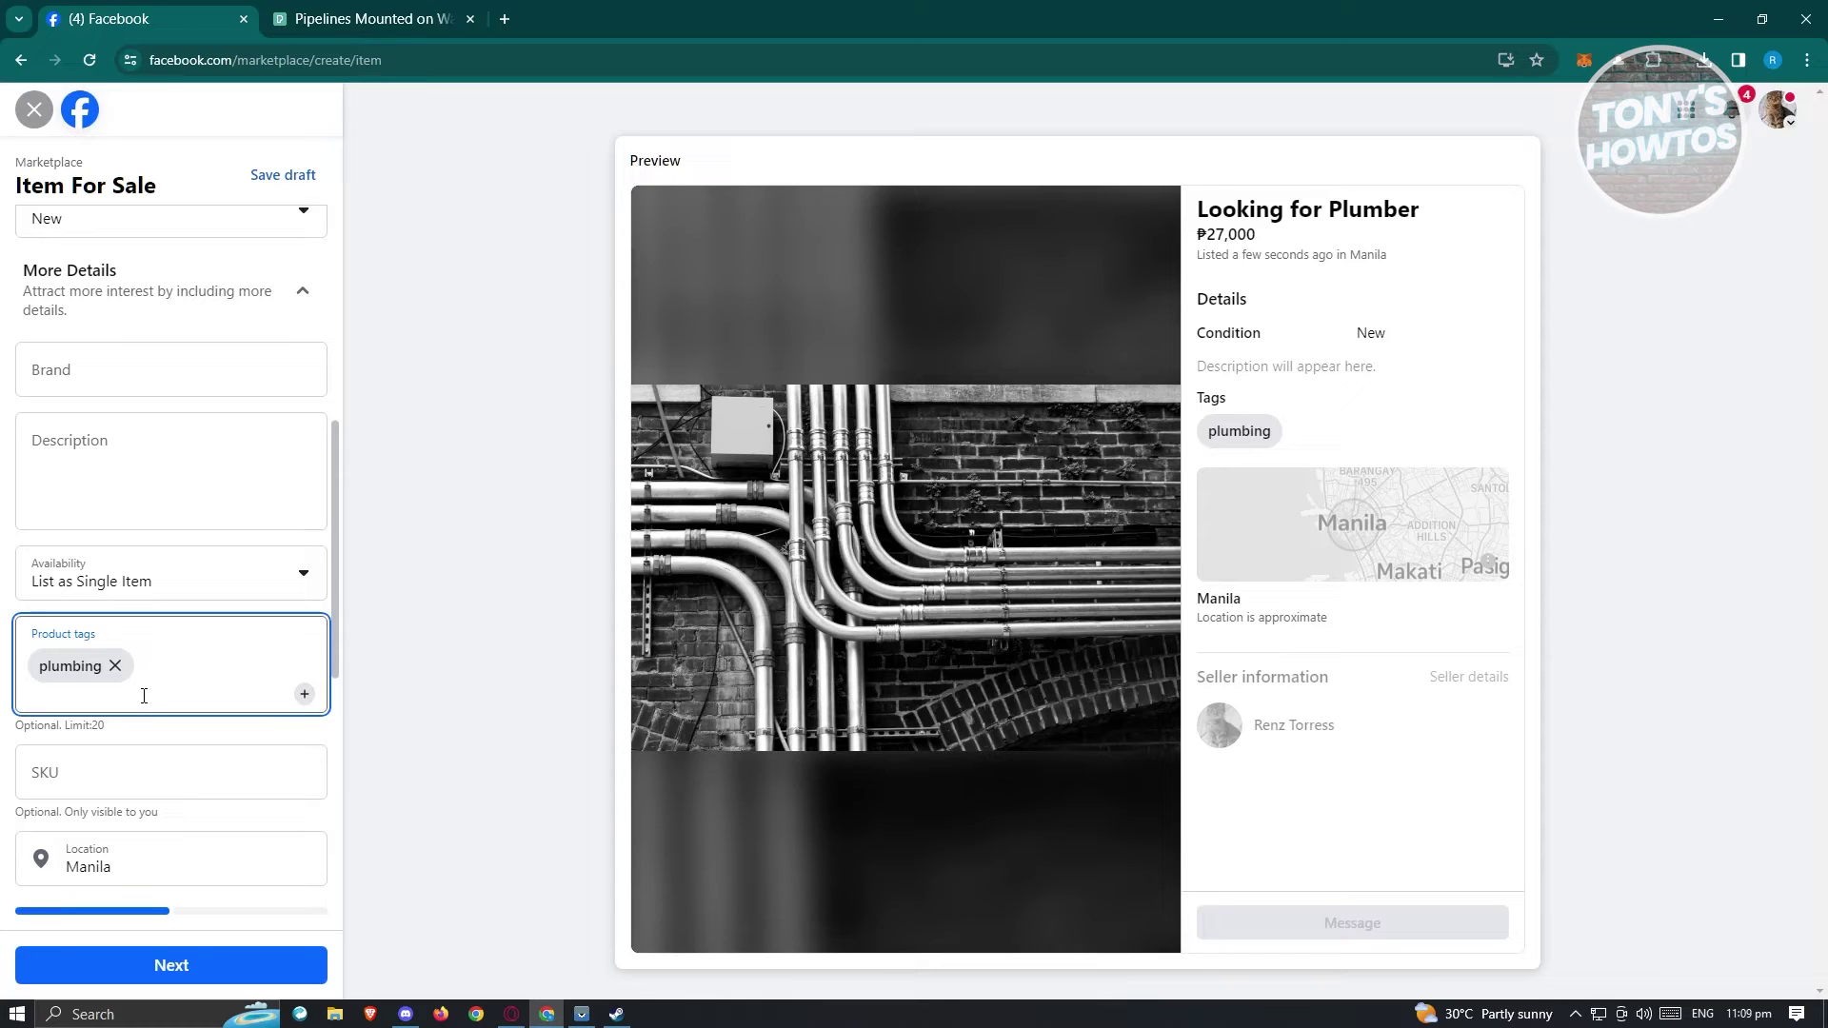
pyautogui.write('looking')
pyautogui.click(305, 694)
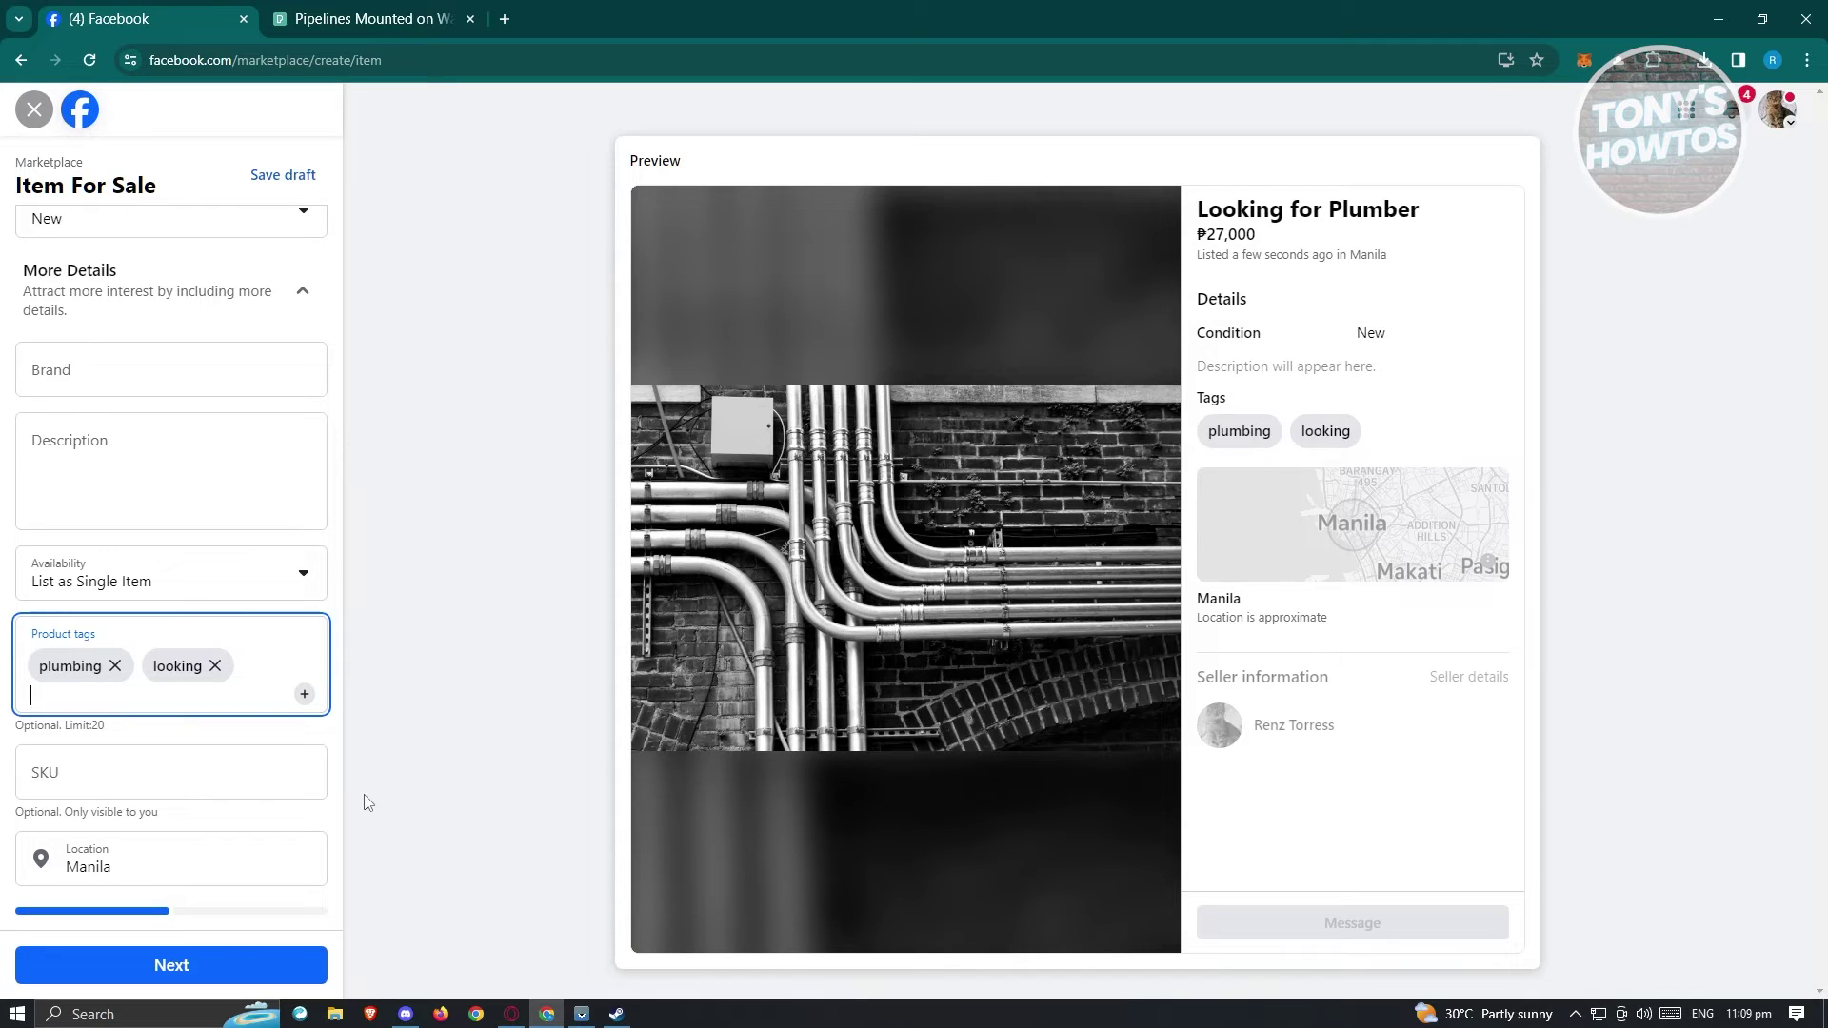
pyautogui.scroll(-1, 237, 765)
# Pick the 'Manila, Philippines' suggestion as the listing location.
pyautogui.scroll(-3, 237, 766)
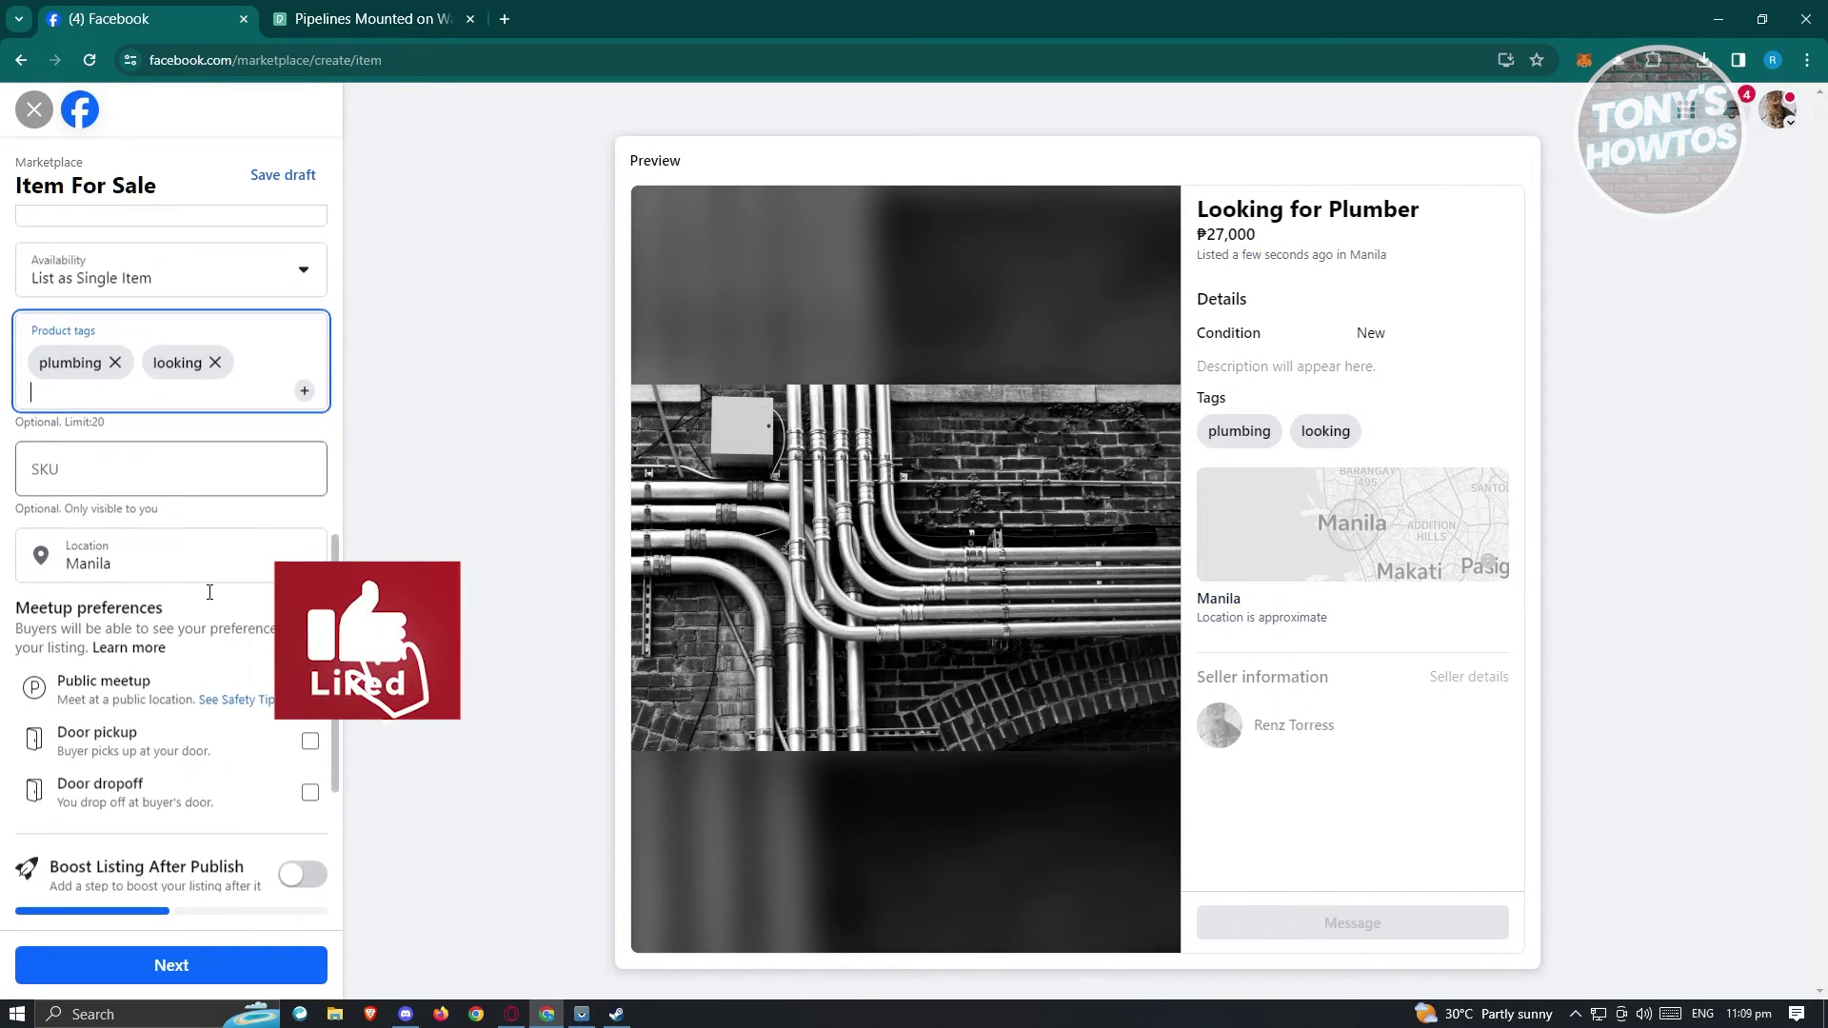
pyautogui.click(143, 484)
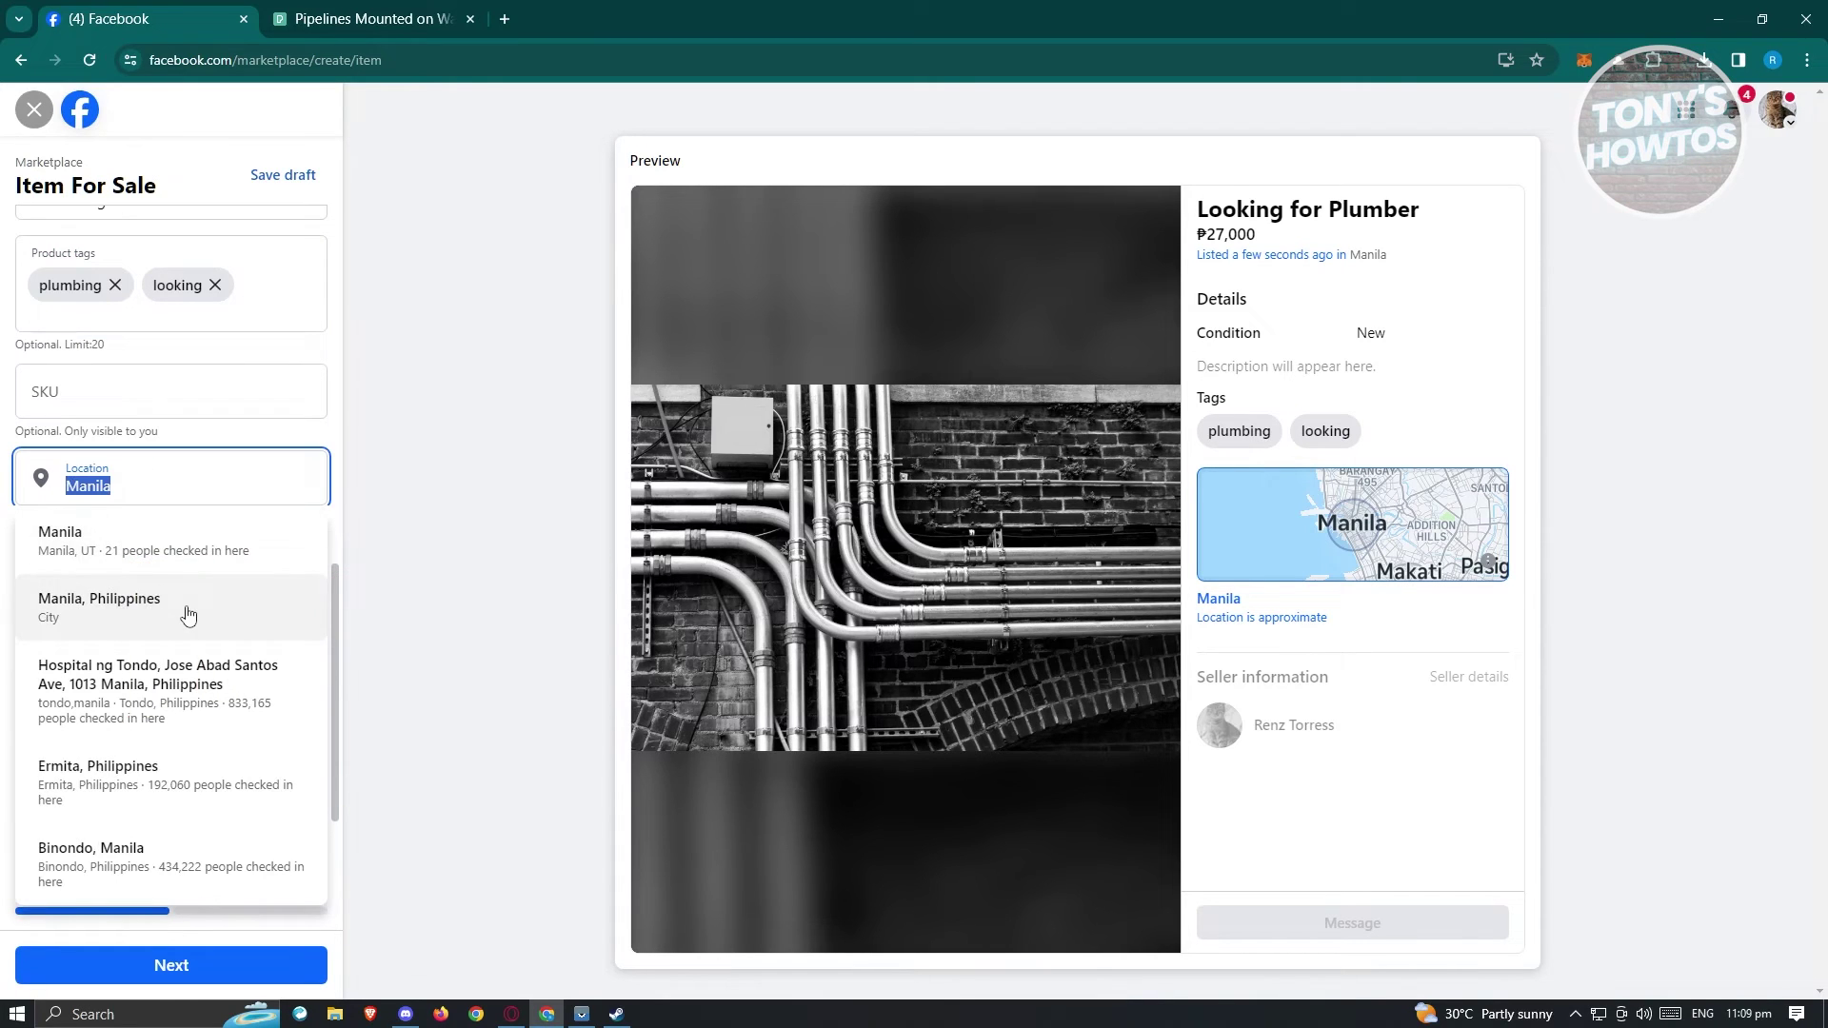
pyautogui.click(181, 614)
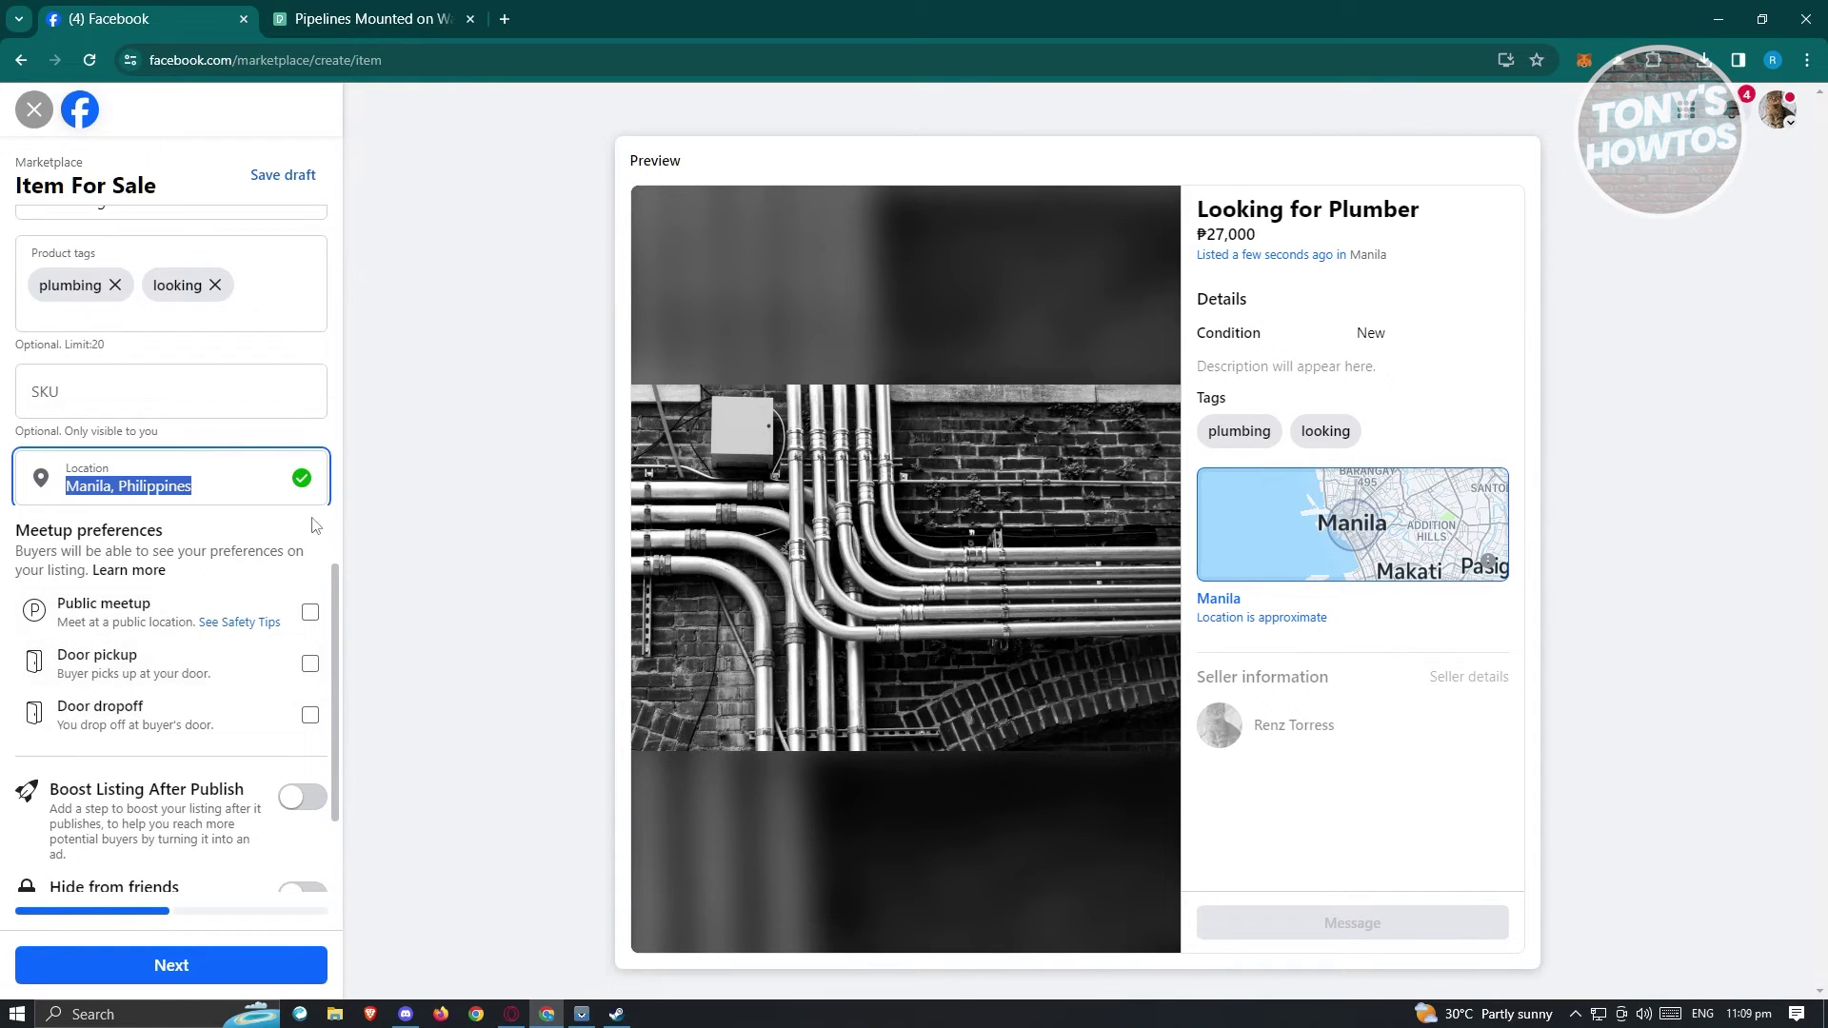
pyautogui.scroll(-1, 159, 516)
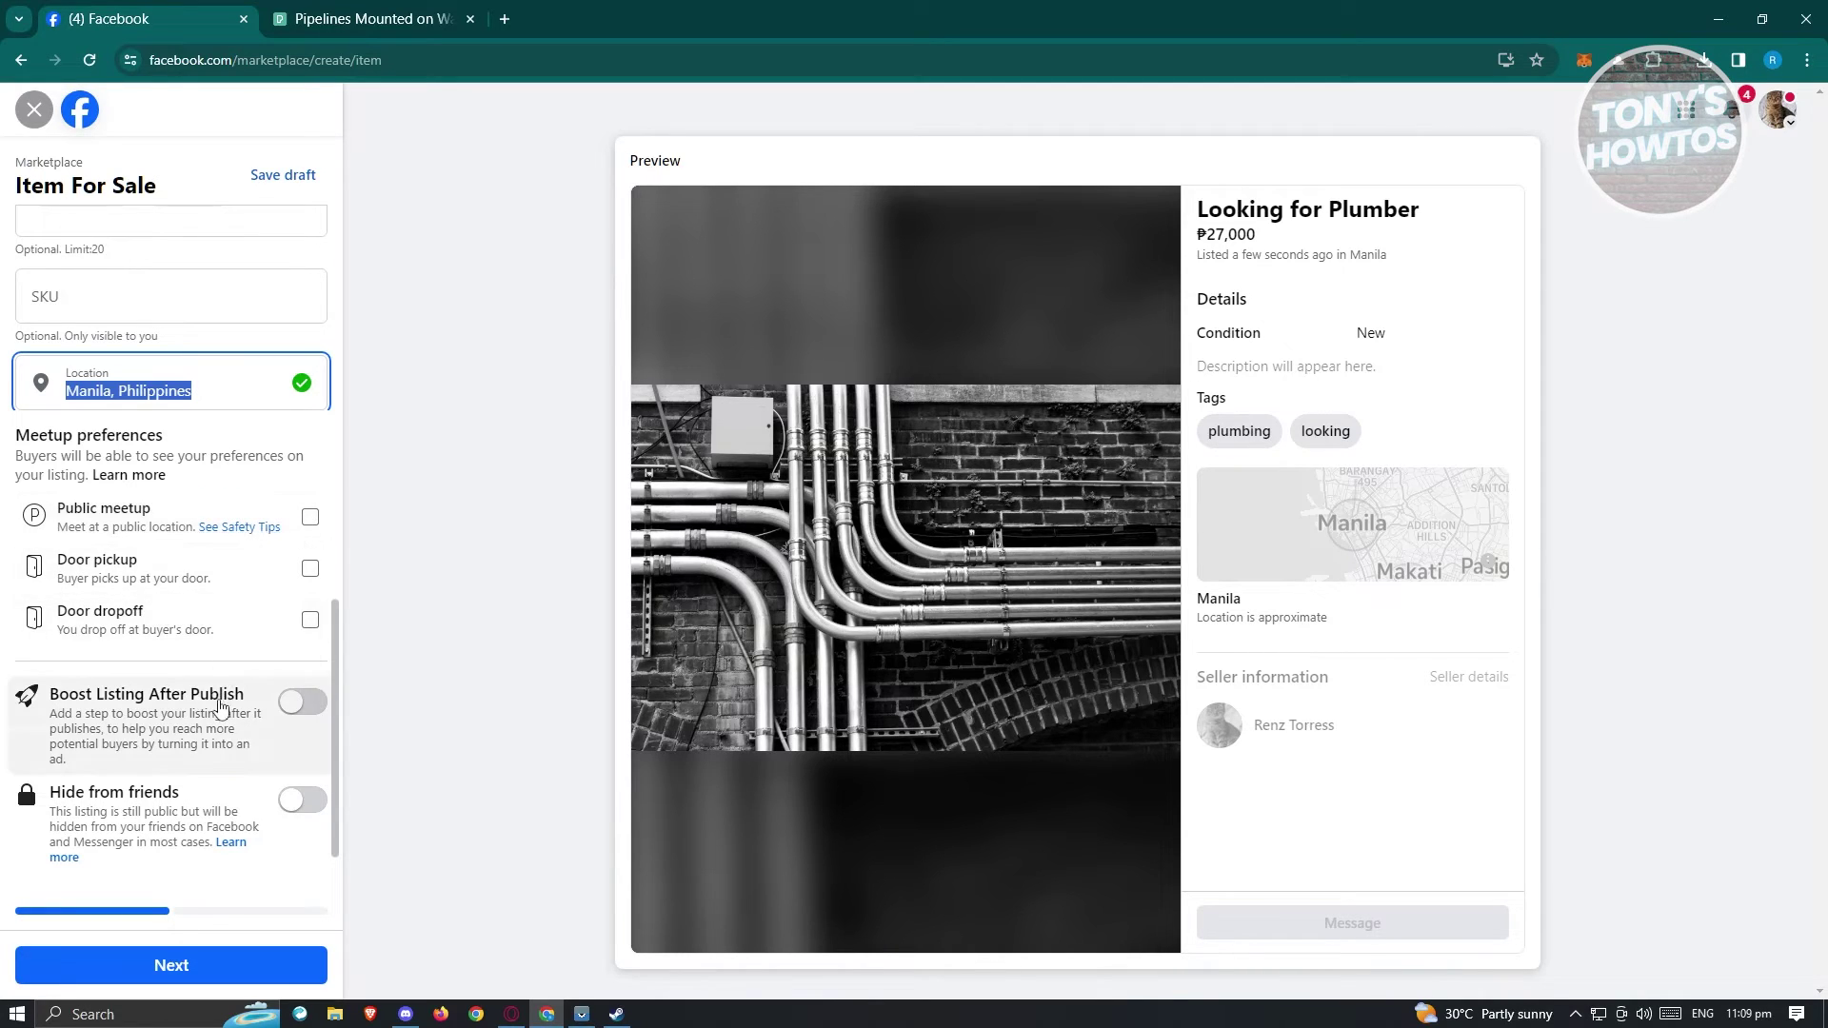
pyautogui.scroll(-1, 214, 723)
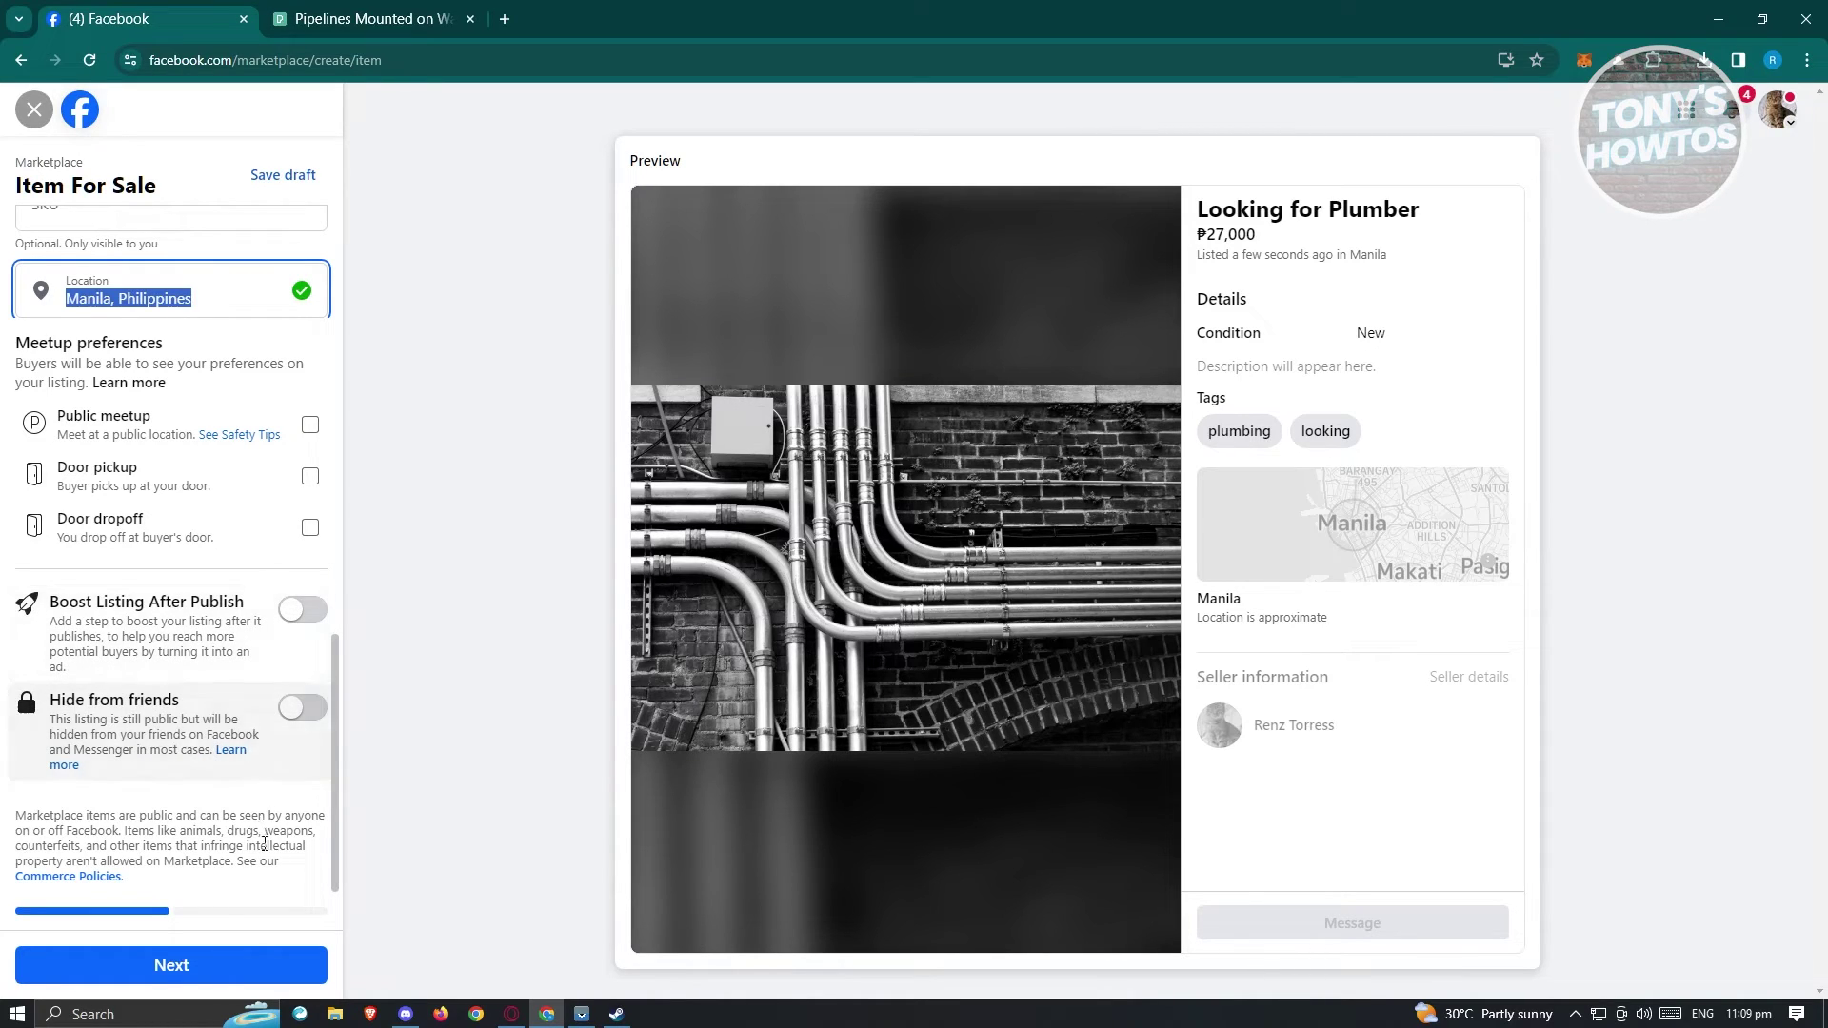
# Turn on Hide from friends and Boost Listing After Publish, then continue with Next.
pyautogui.click(309, 731)
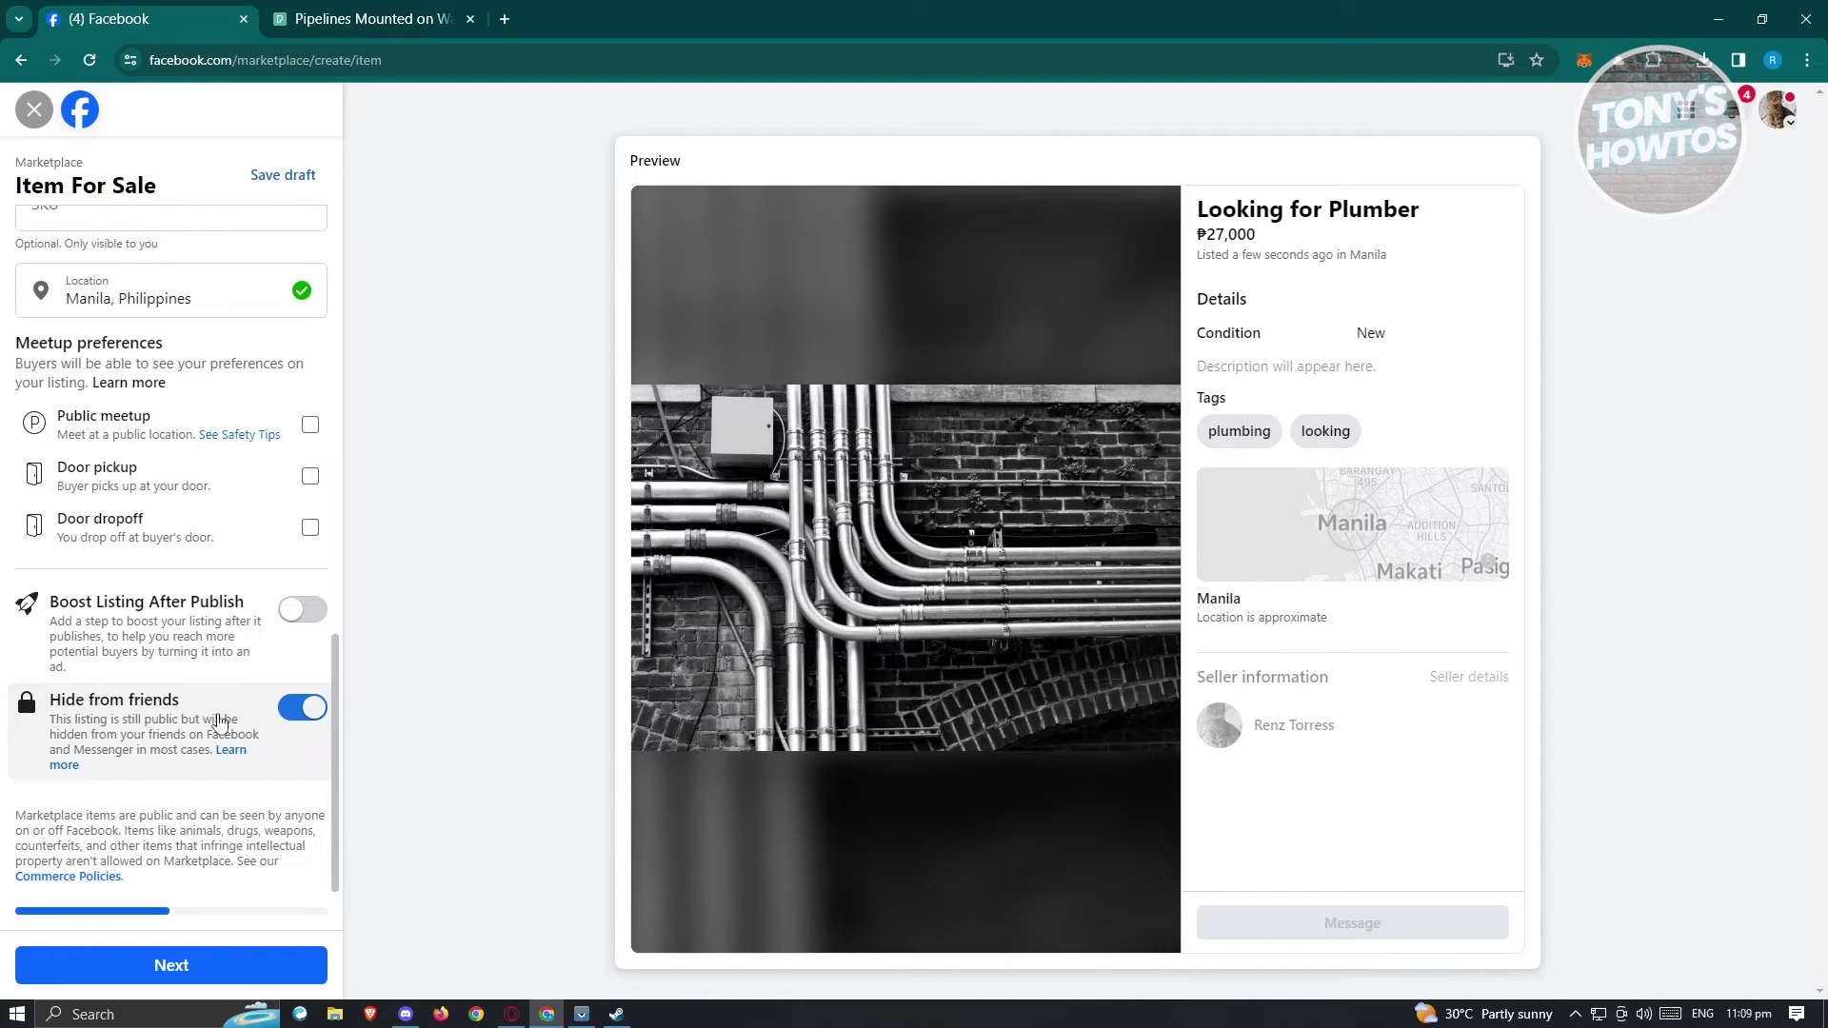
pyautogui.click(299, 610)
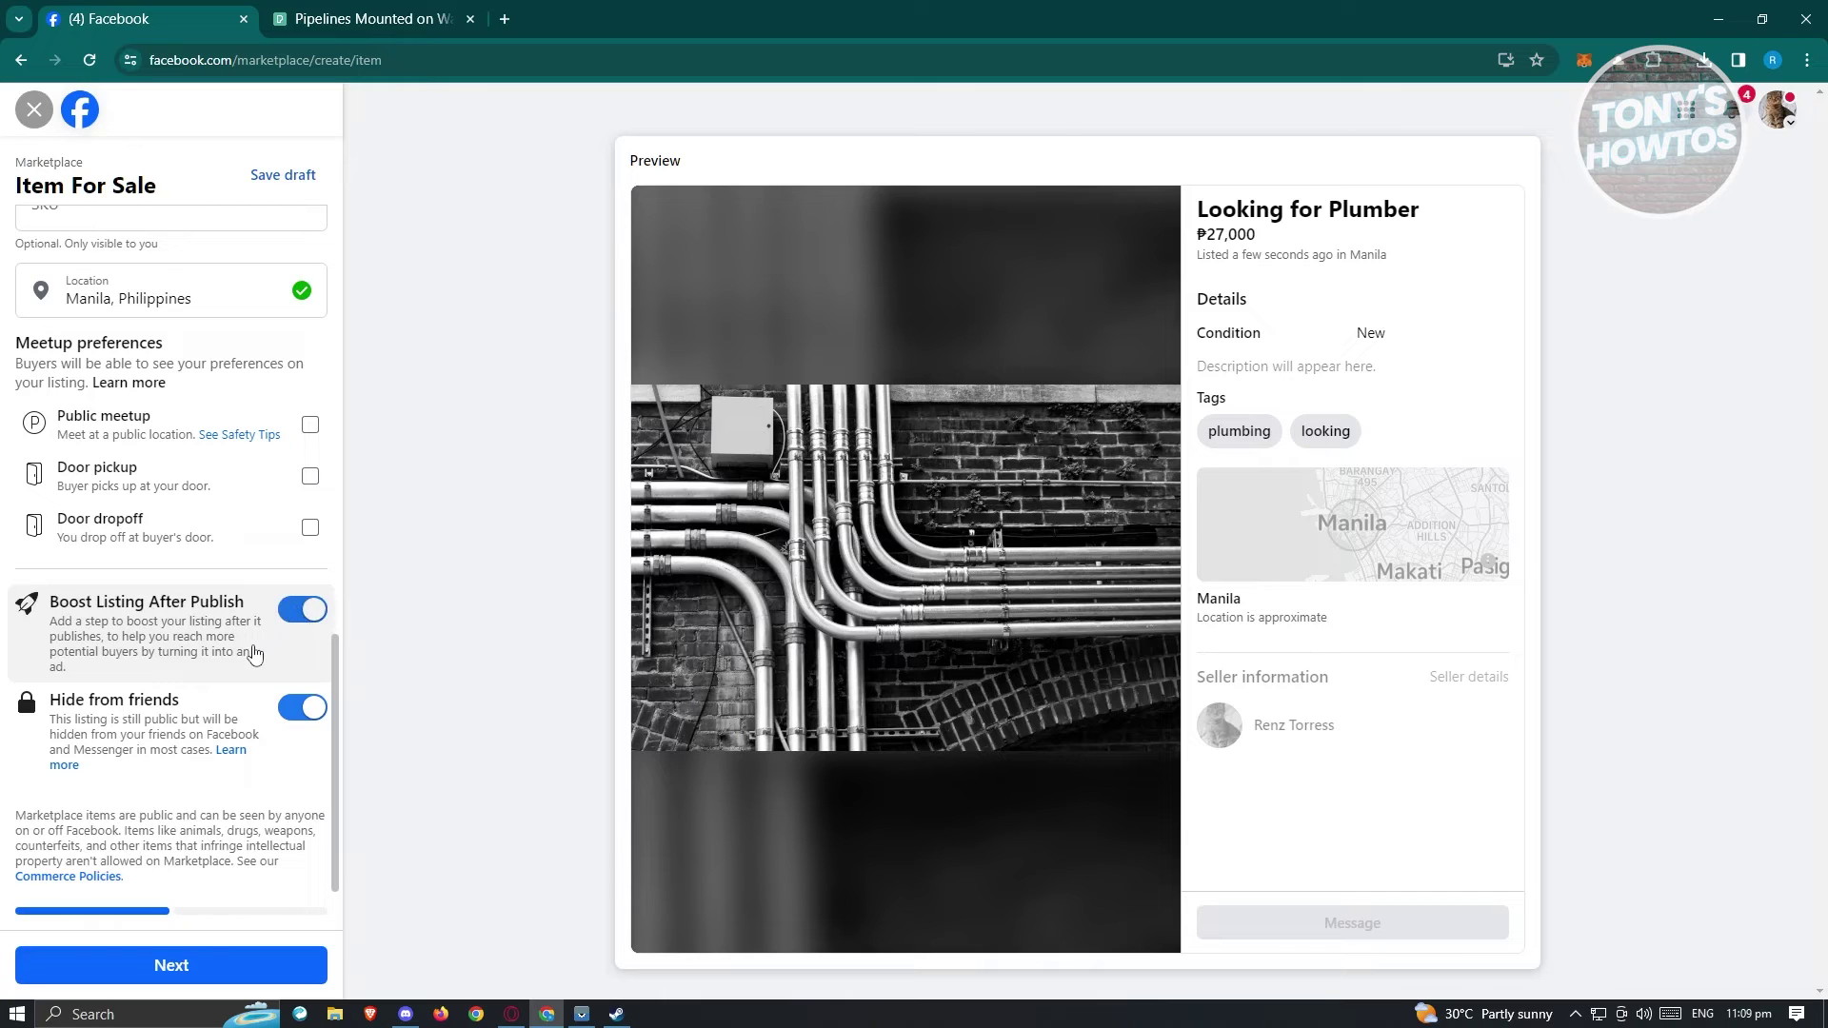
pyautogui.scroll(5, 190, 466)
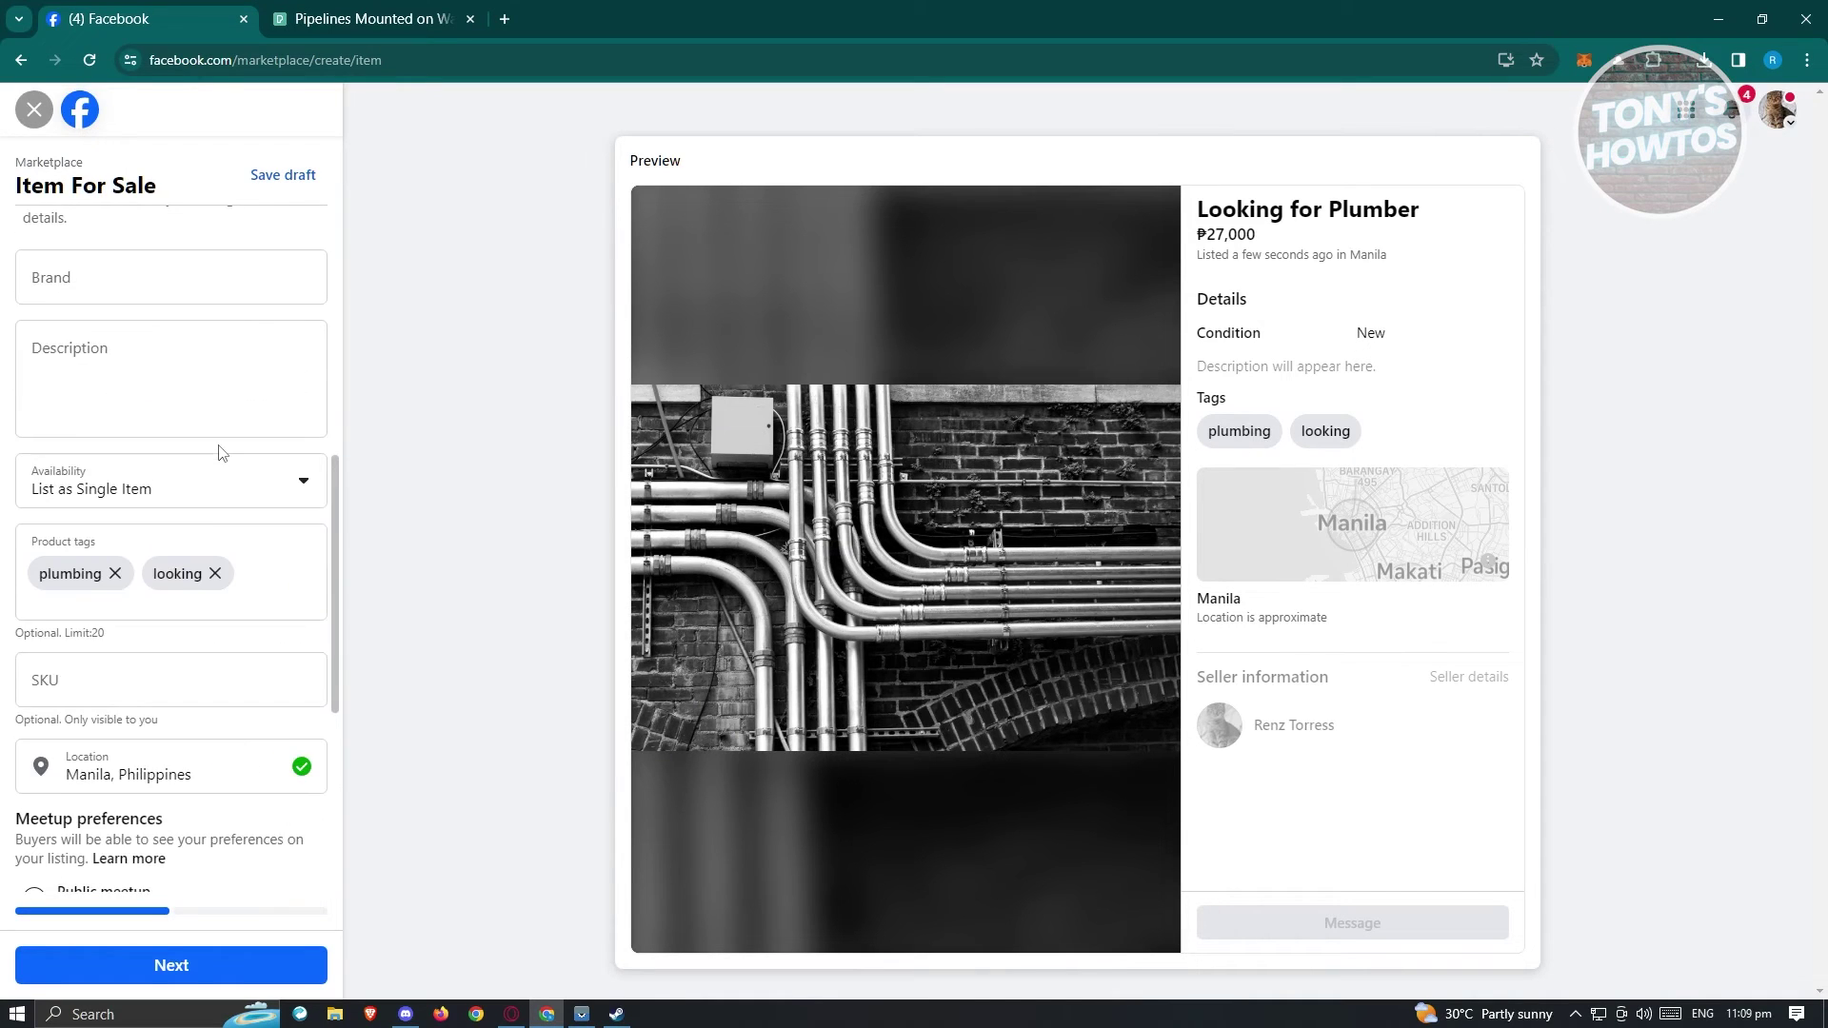
pyautogui.scroll(4, 234, 461)
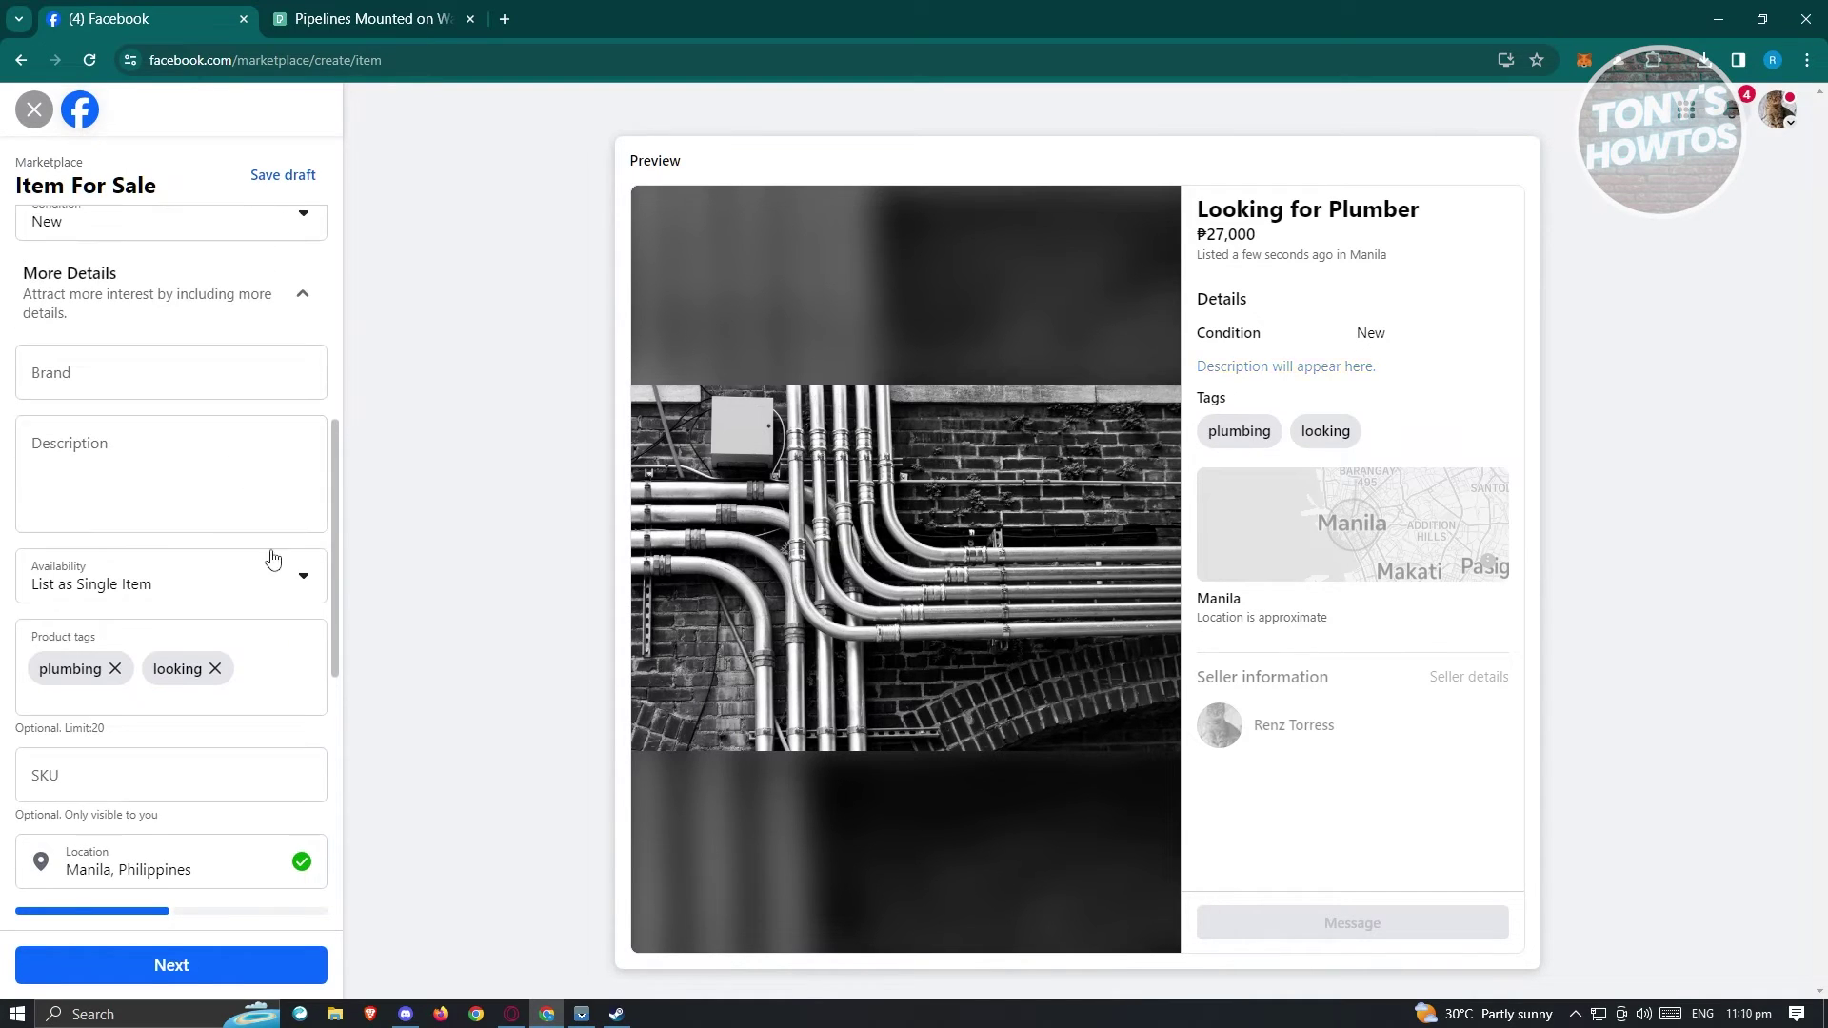
pyautogui.click(274, 566)
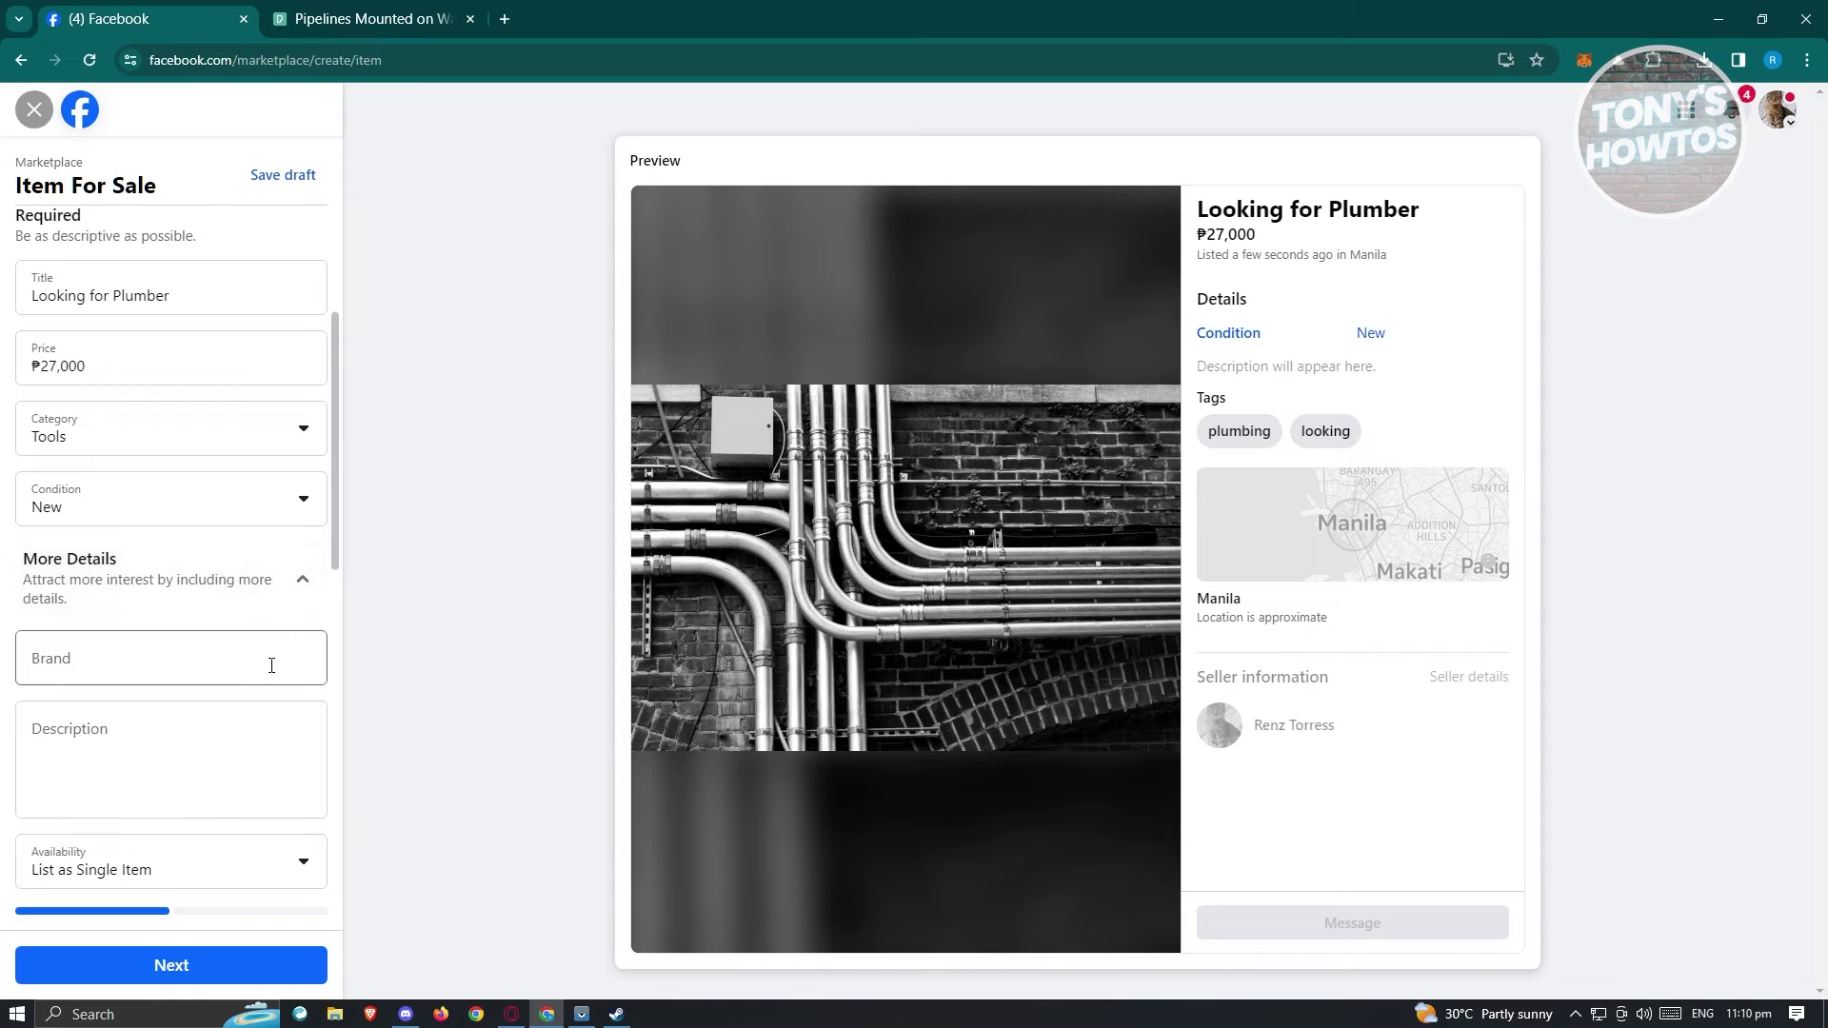
pyautogui.scroll(-9, 276, 666)
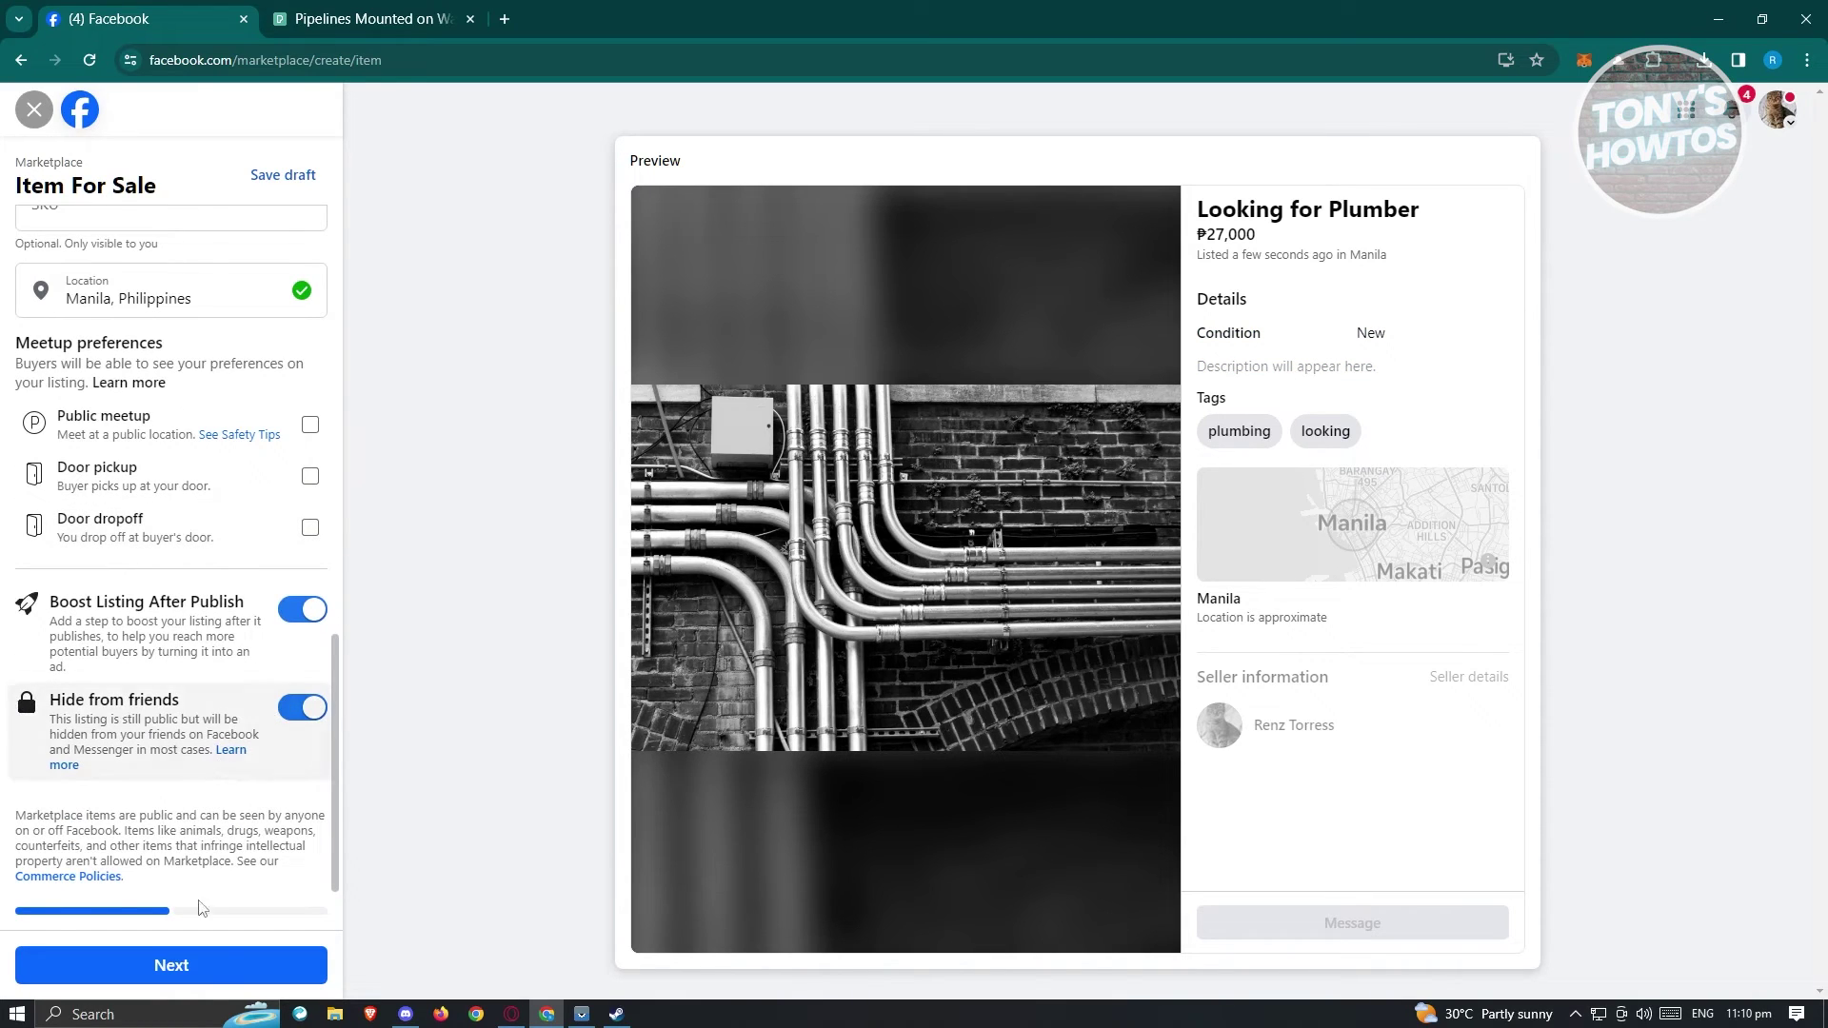
pyautogui.click(215, 967)
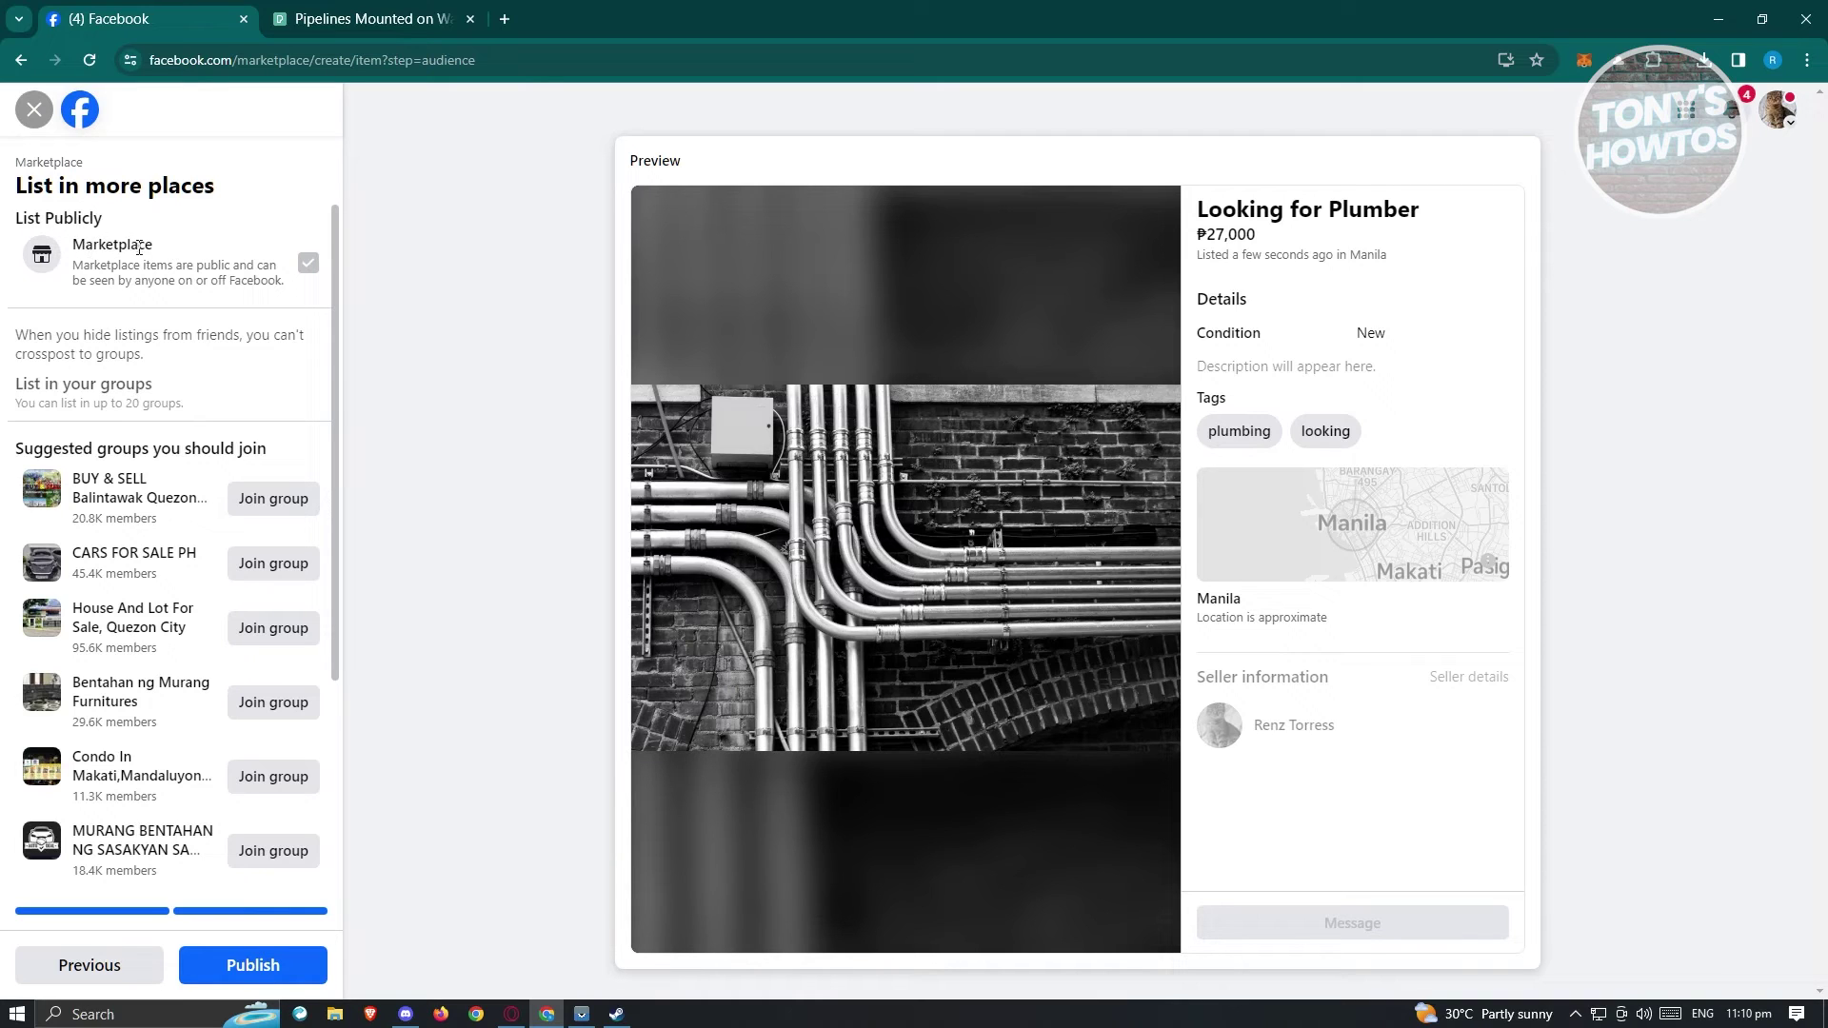
# Skip all suggested groups and publish the Looking for Plumber listing to Marketplace.
pyautogui.scroll(-1, 142, 381)
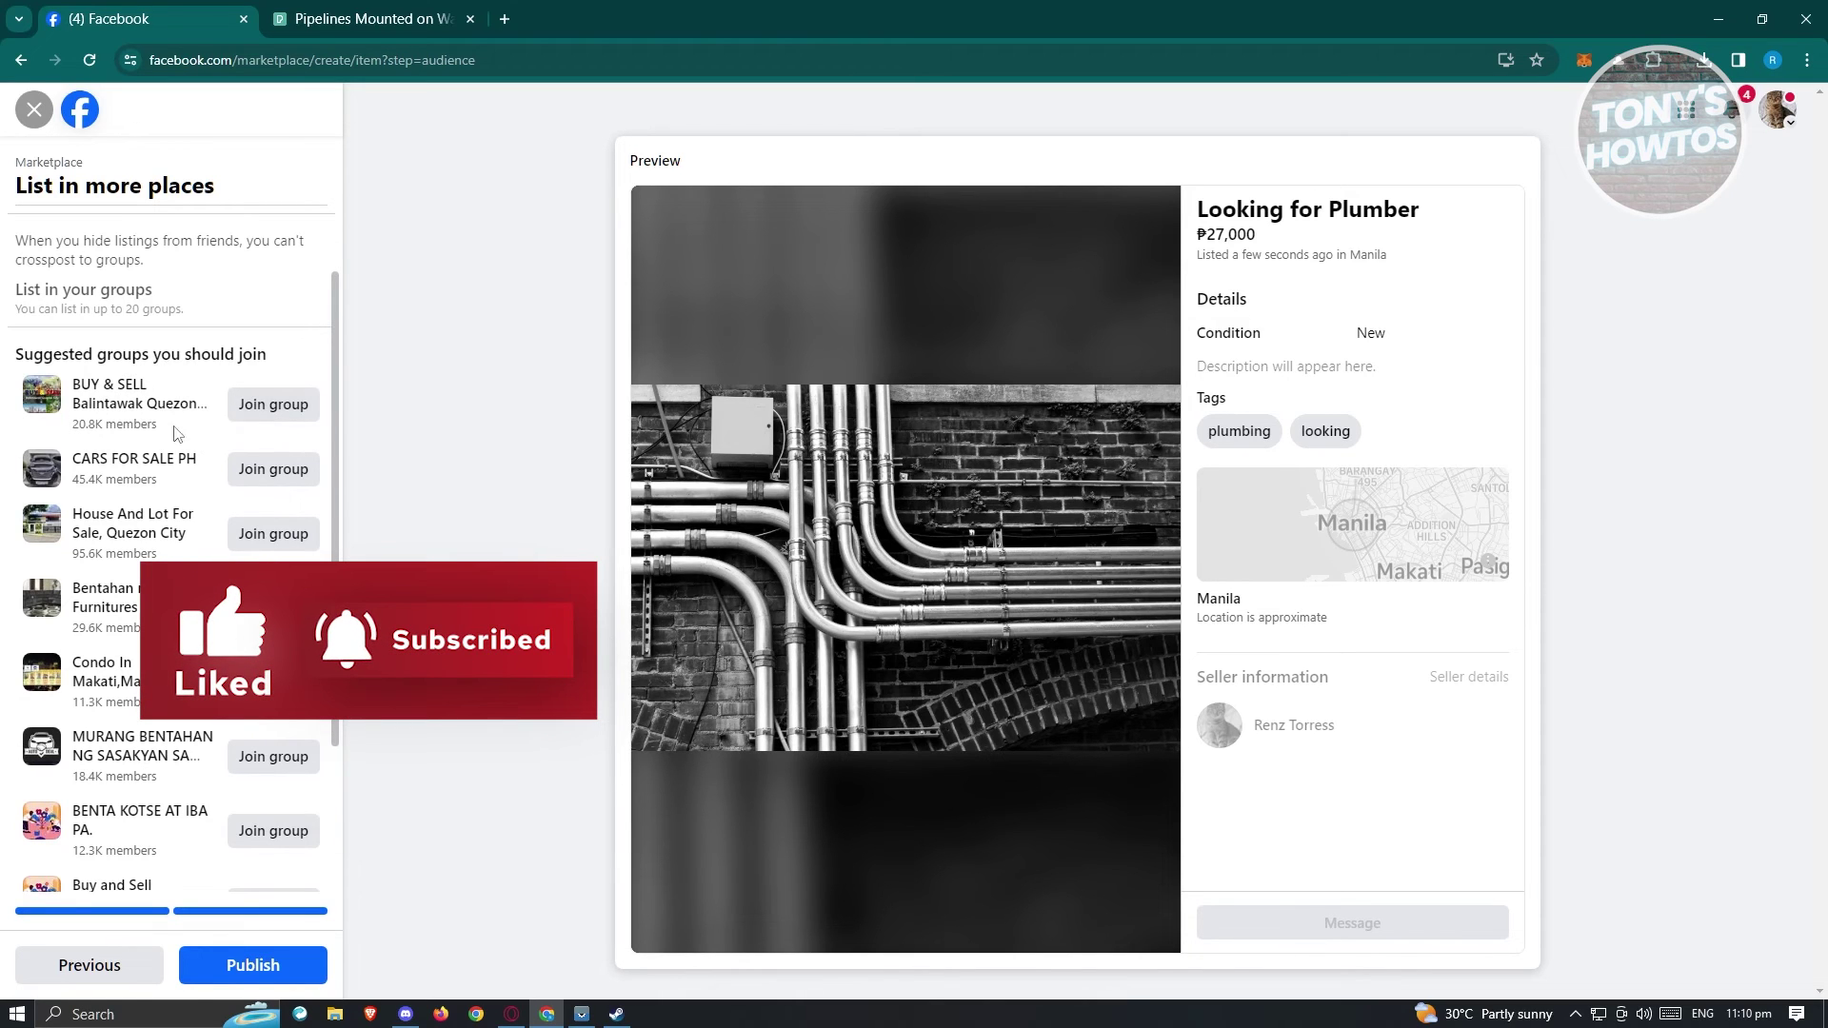
pyautogui.scroll(-2, 91, 522)
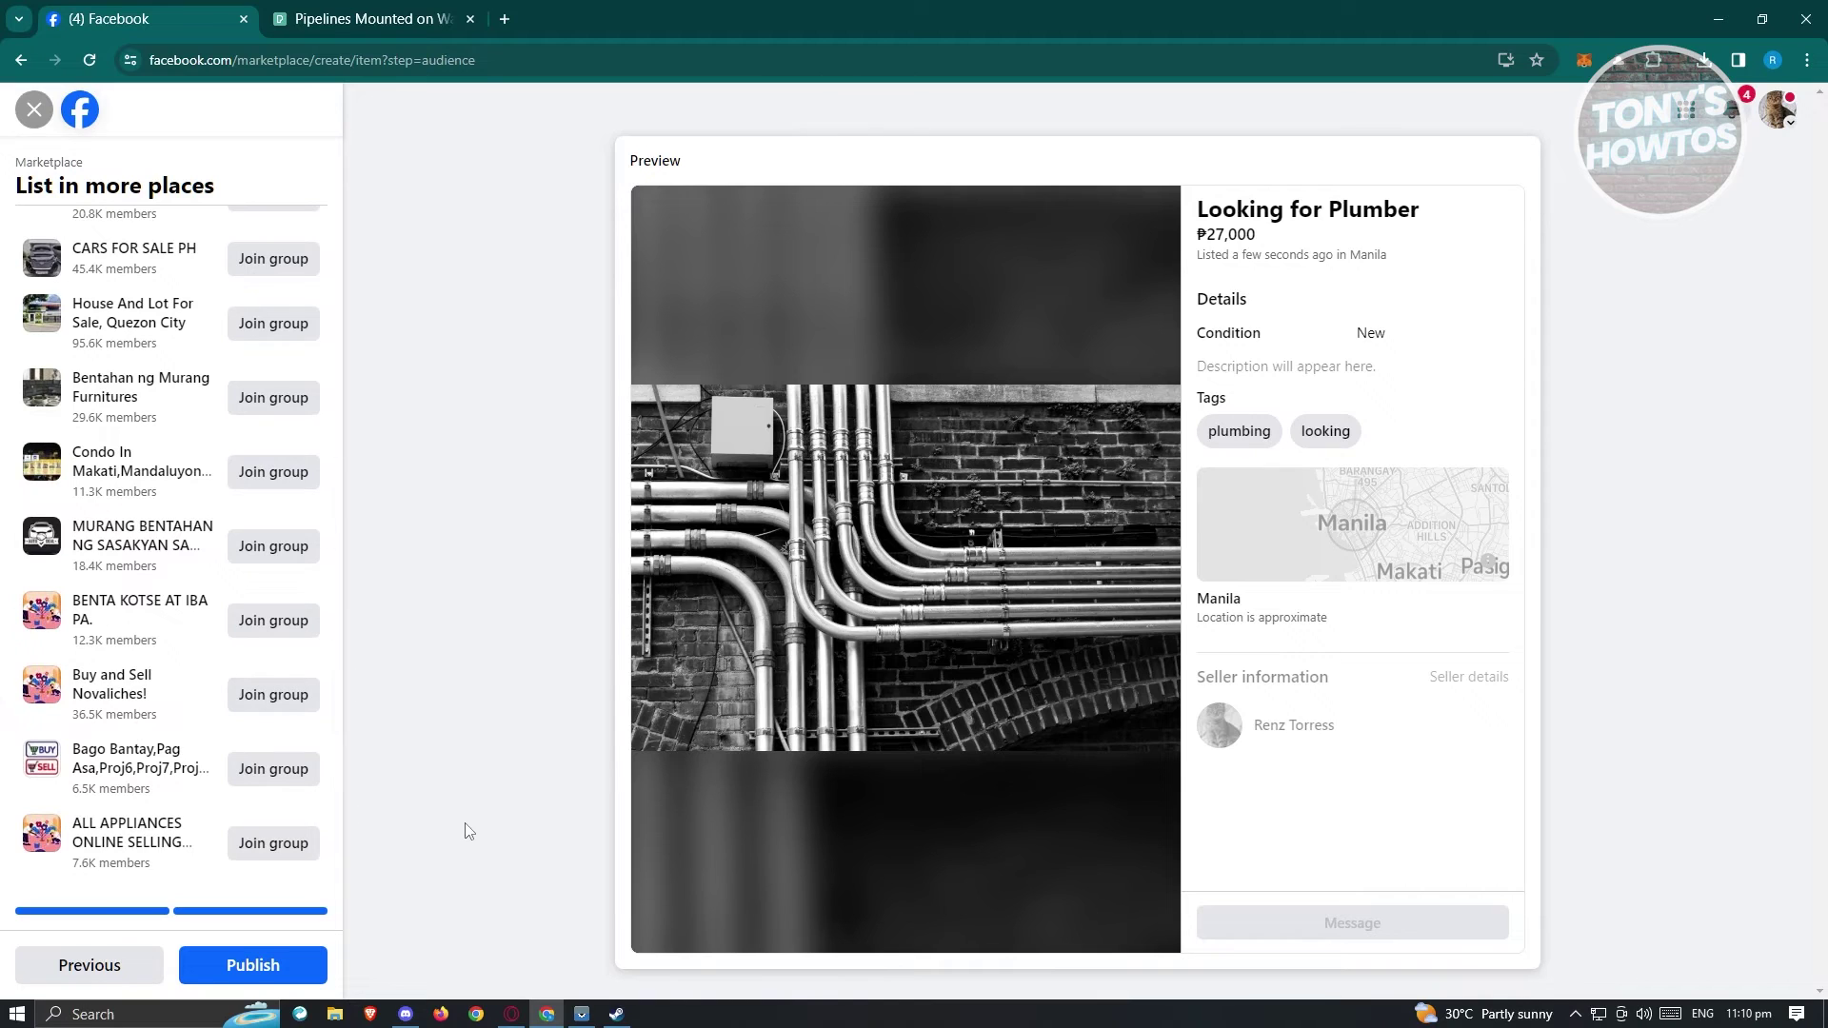
pyautogui.click(273, 975)
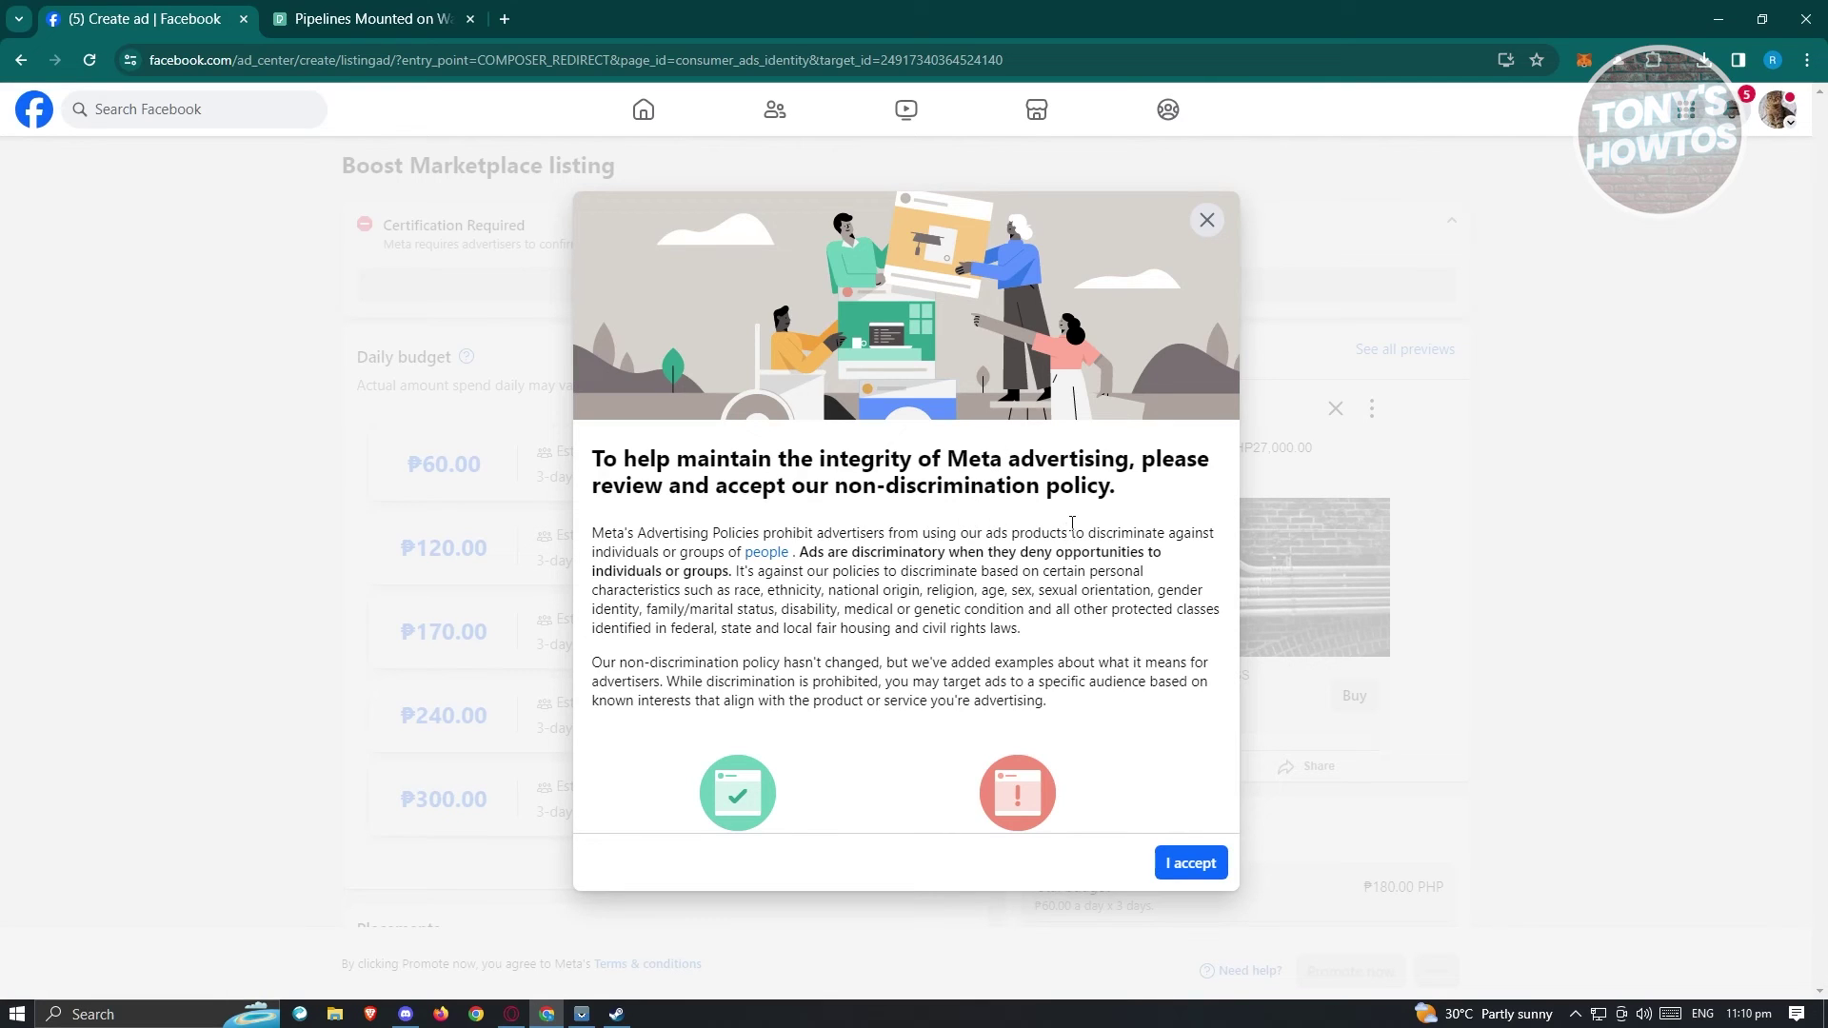
# Accept Meta's non-discrimination policy to reach the ₱60-a-day, 3-day, ₱180 boost form.
pyautogui.click(1202, 868)
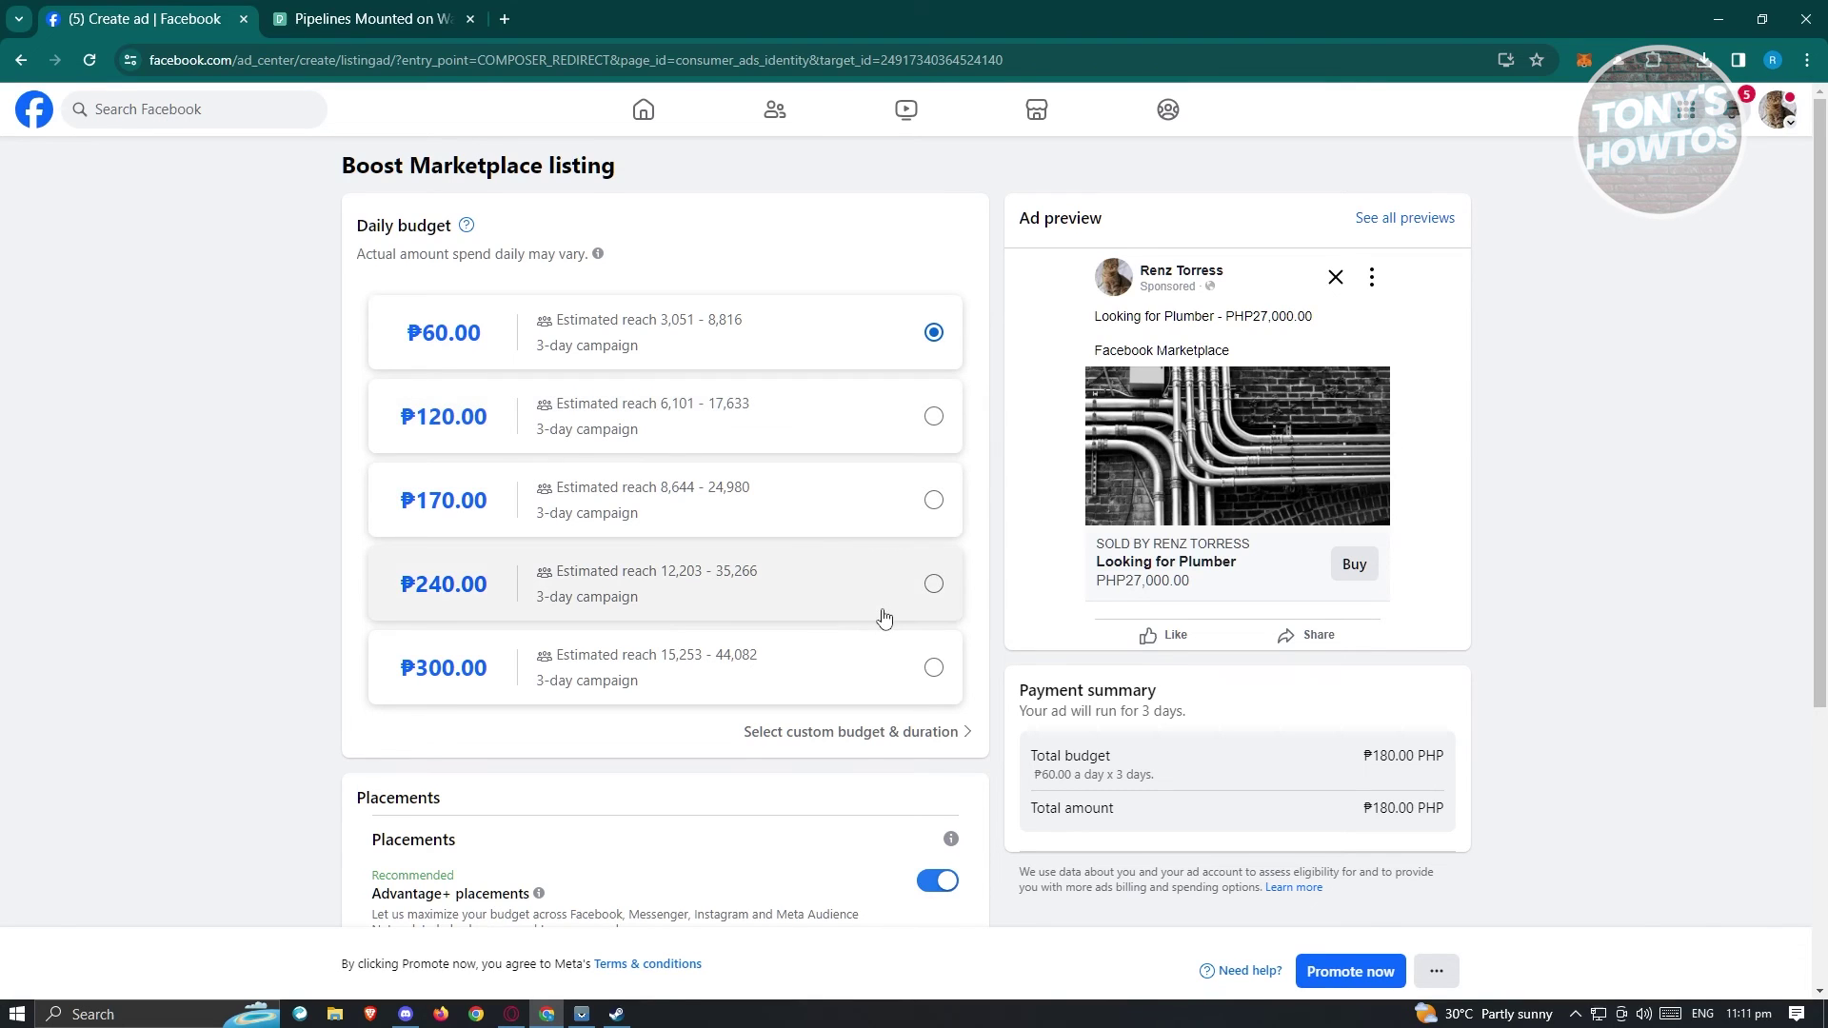
pyautogui.scroll(-4, 883, 616)
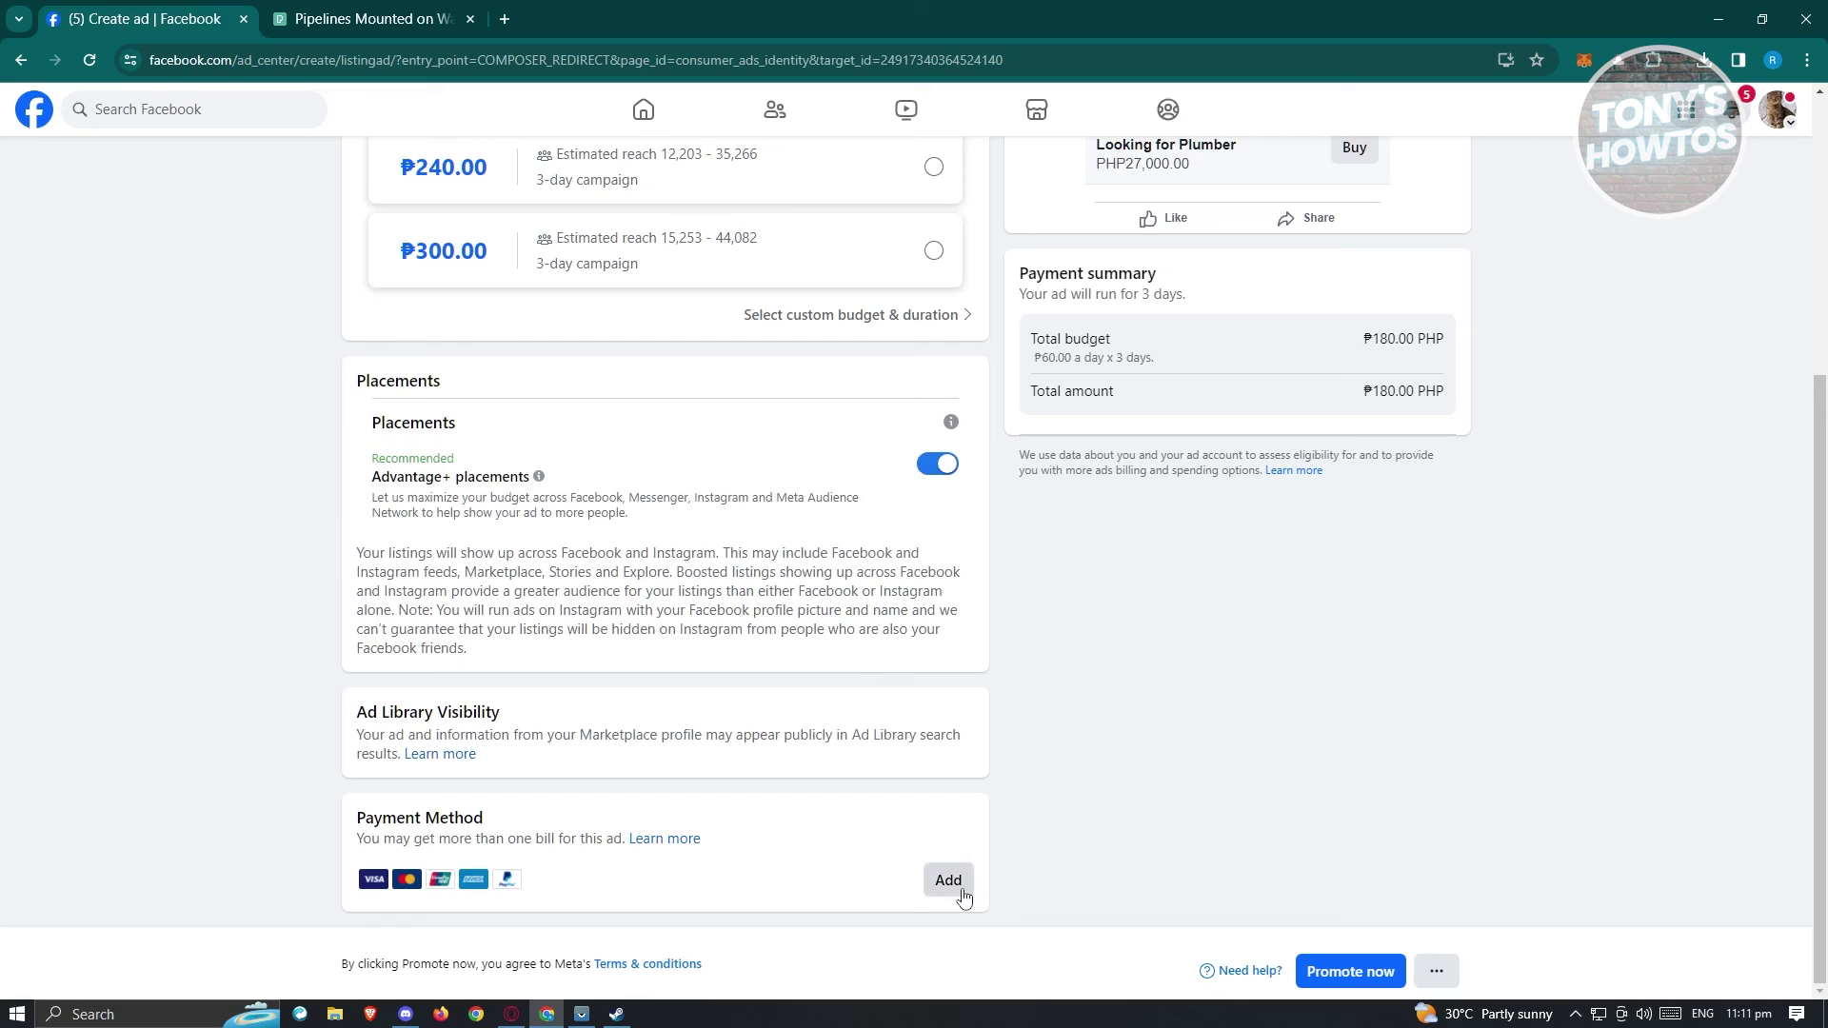
# Confirm Philippines and Philippine Peso in payment setup, then exit without adding a payment method.
pyautogui.click(950, 880)
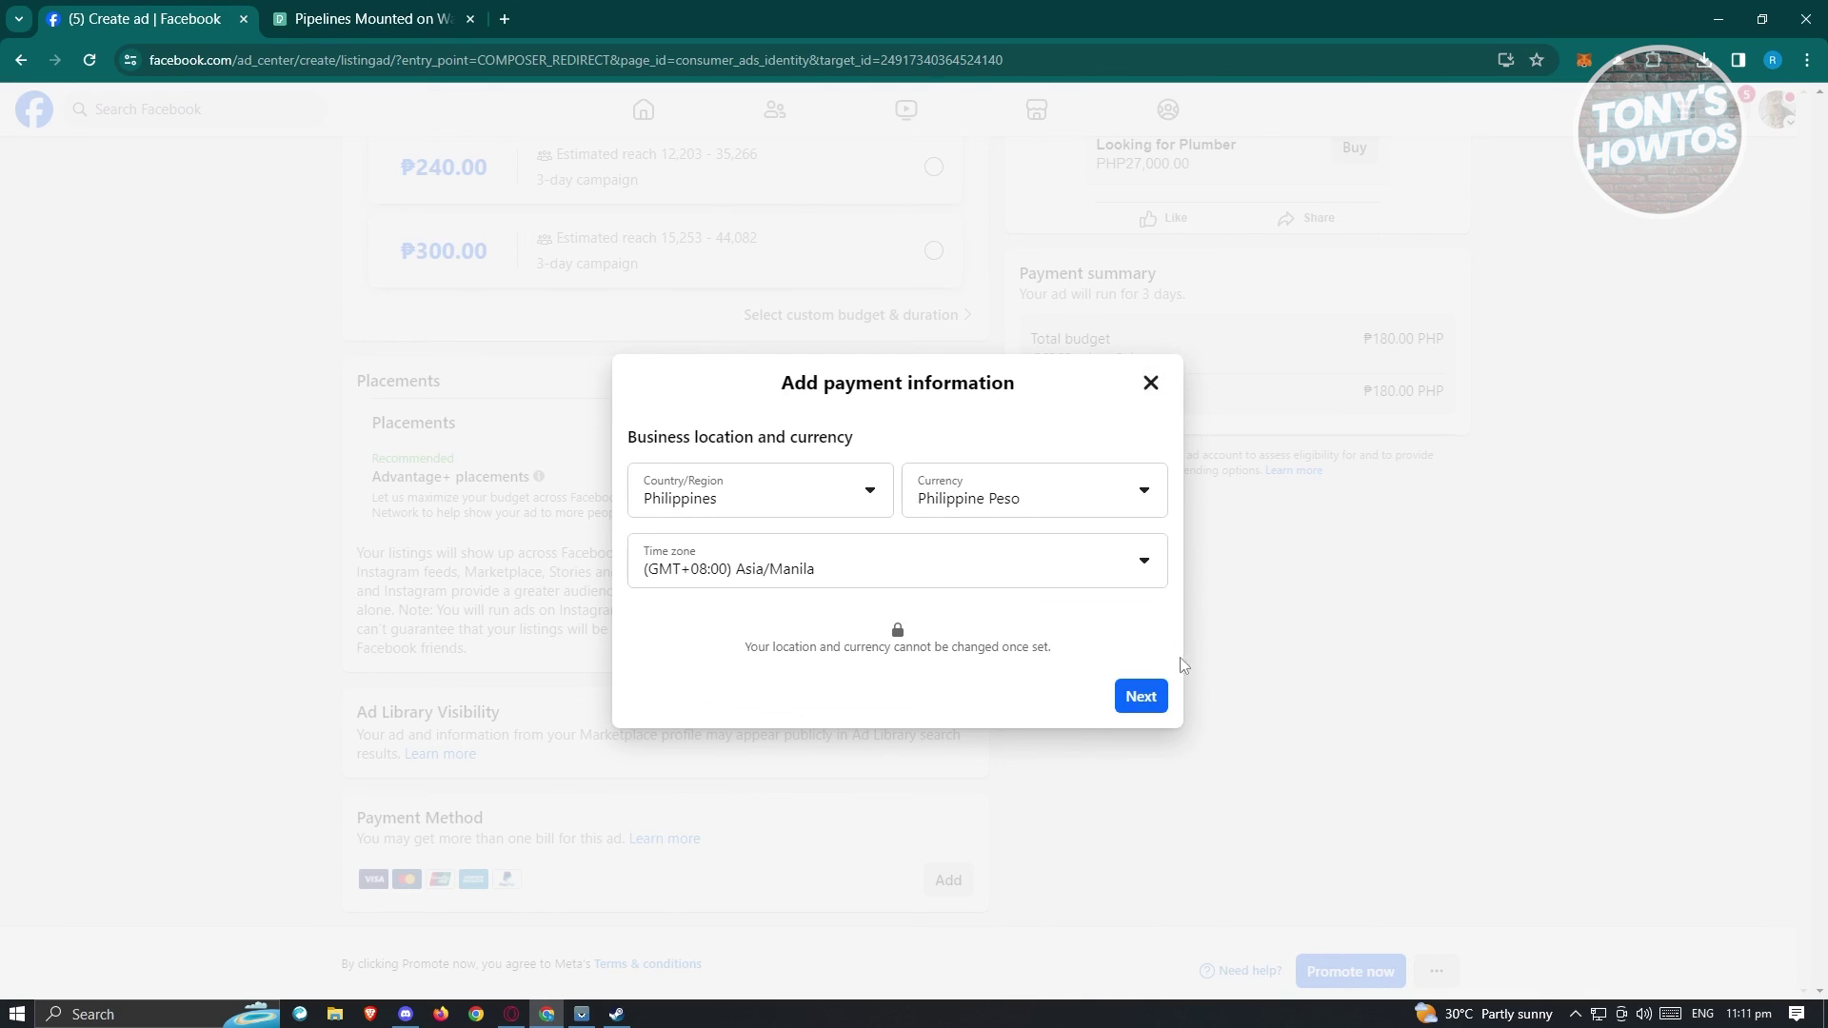
pyautogui.click(1152, 696)
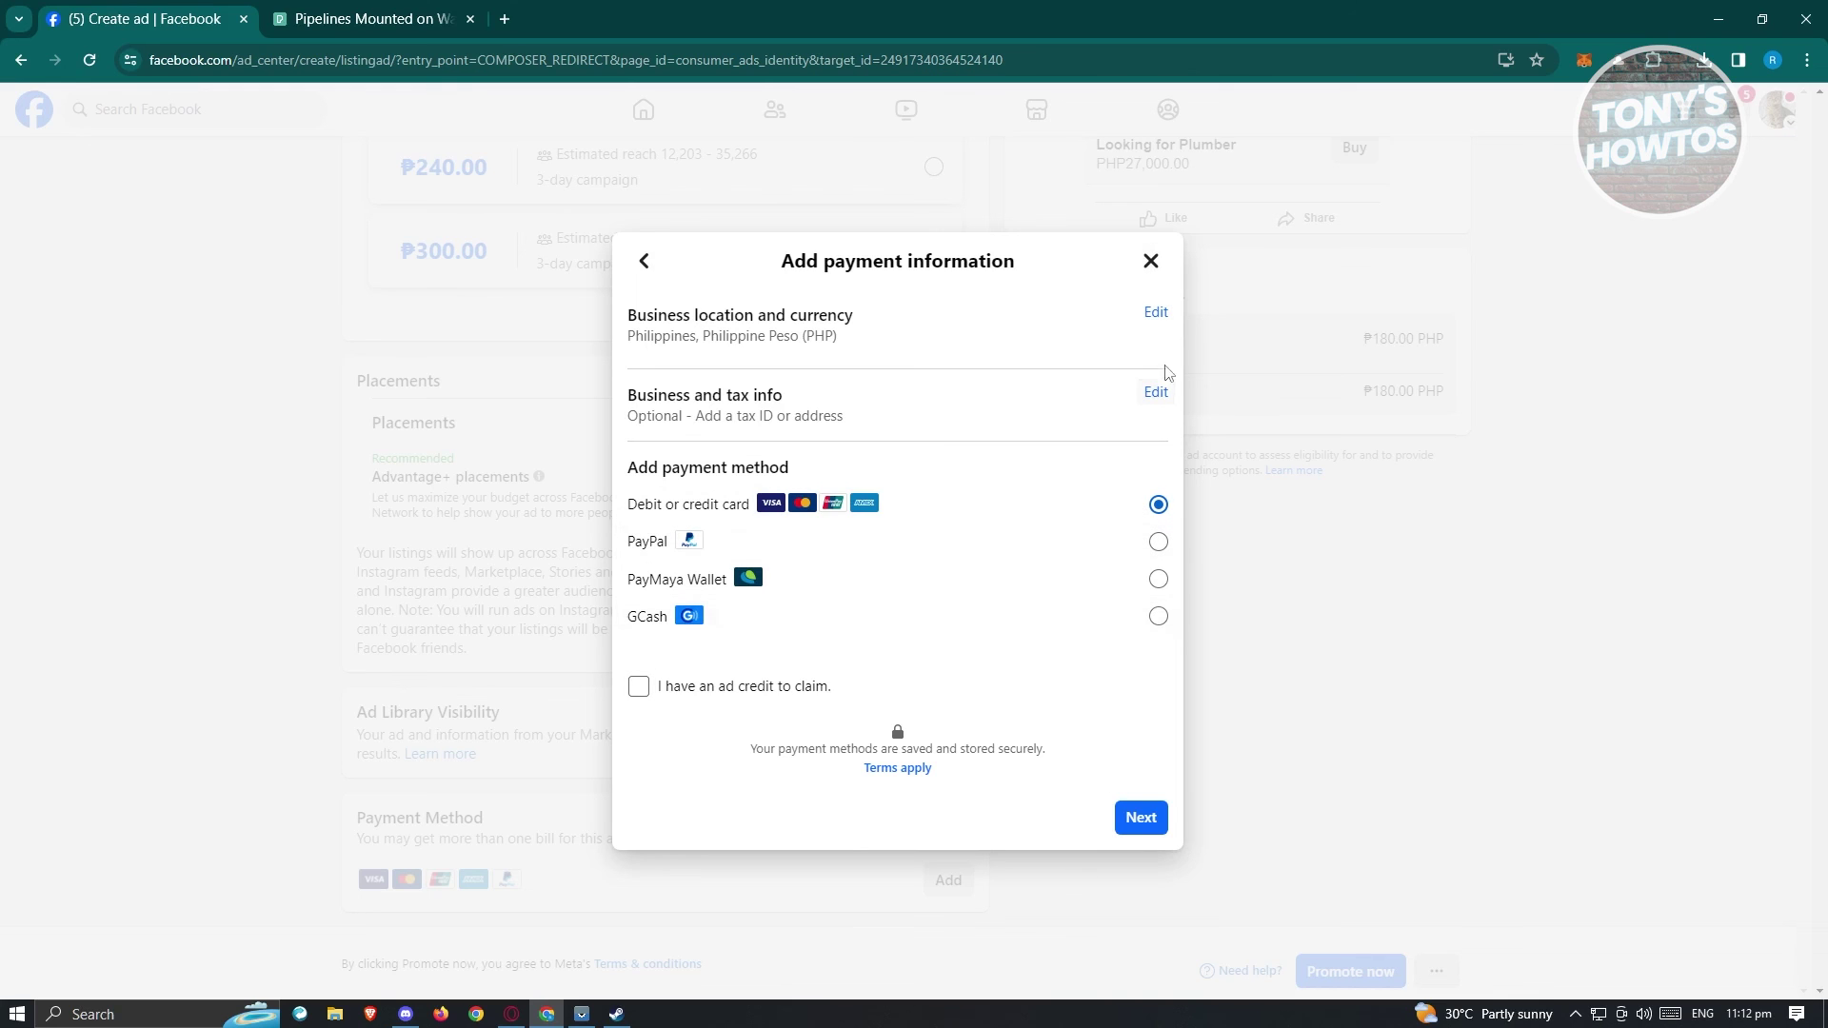
pyautogui.click(1151, 261)
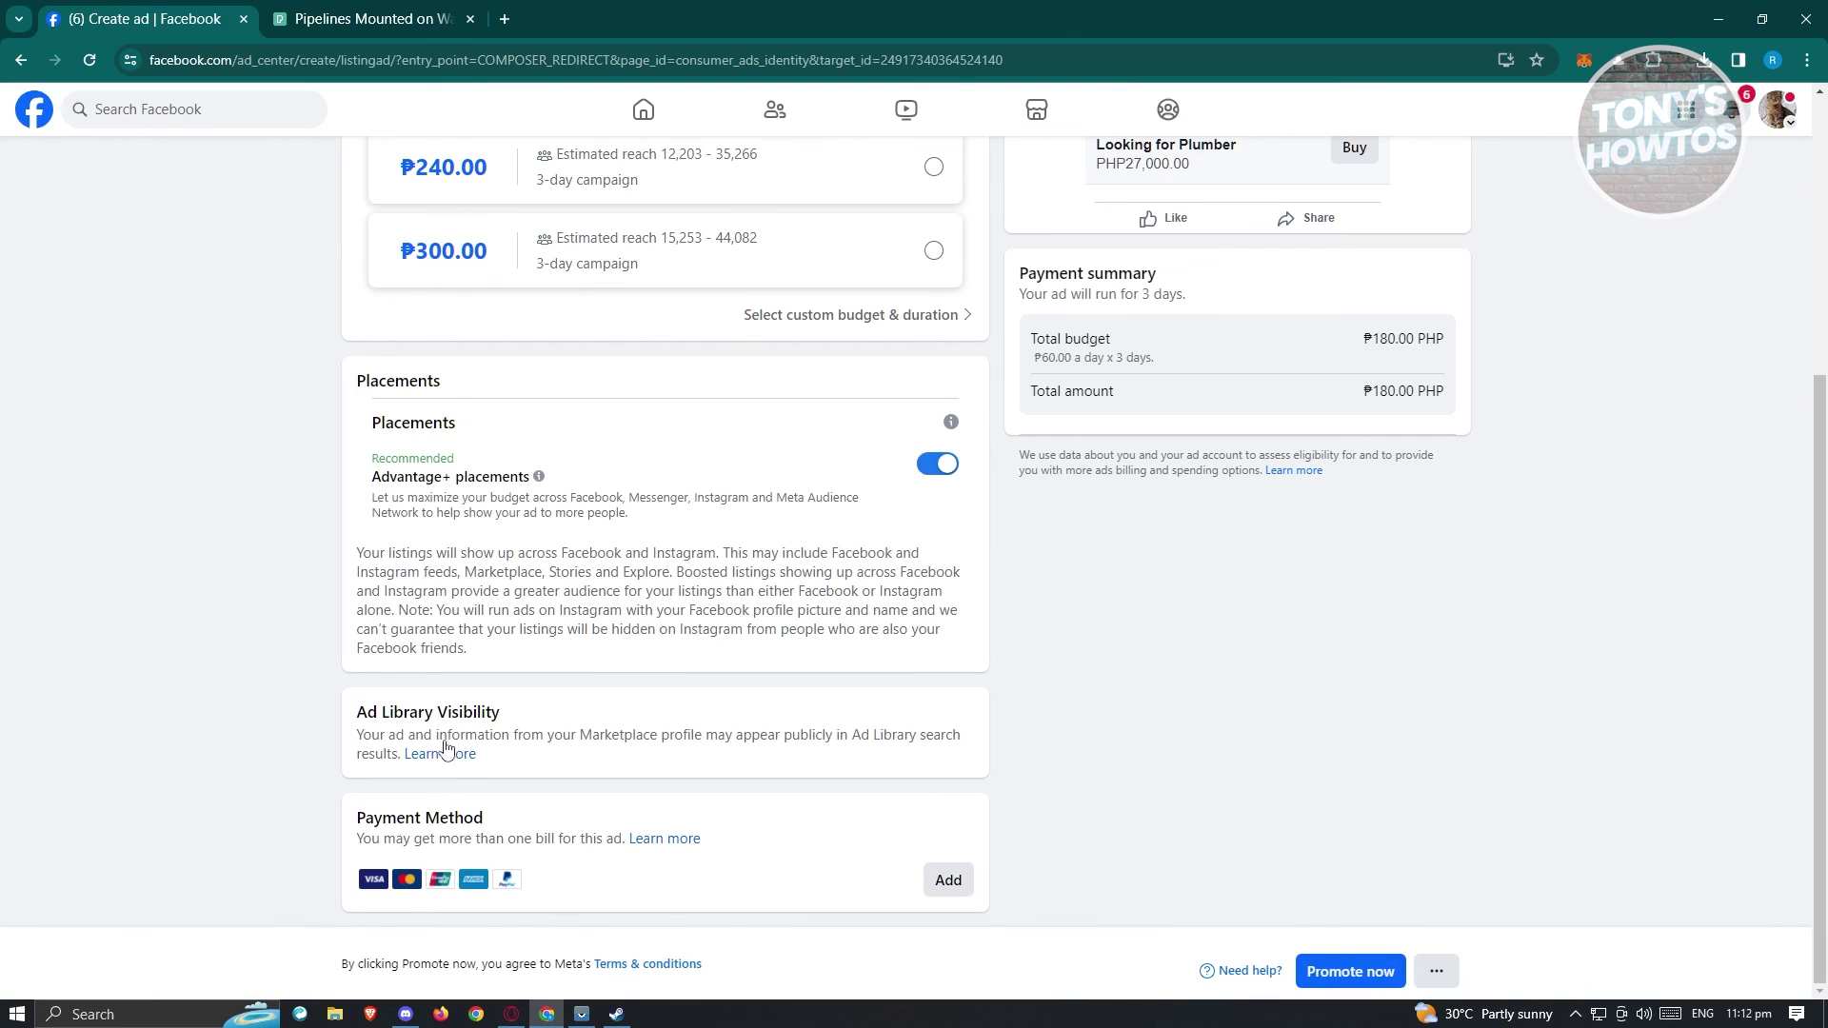
pyautogui.scroll(4, 1281, 662)
pyautogui.scroll(1, 1285, 664)
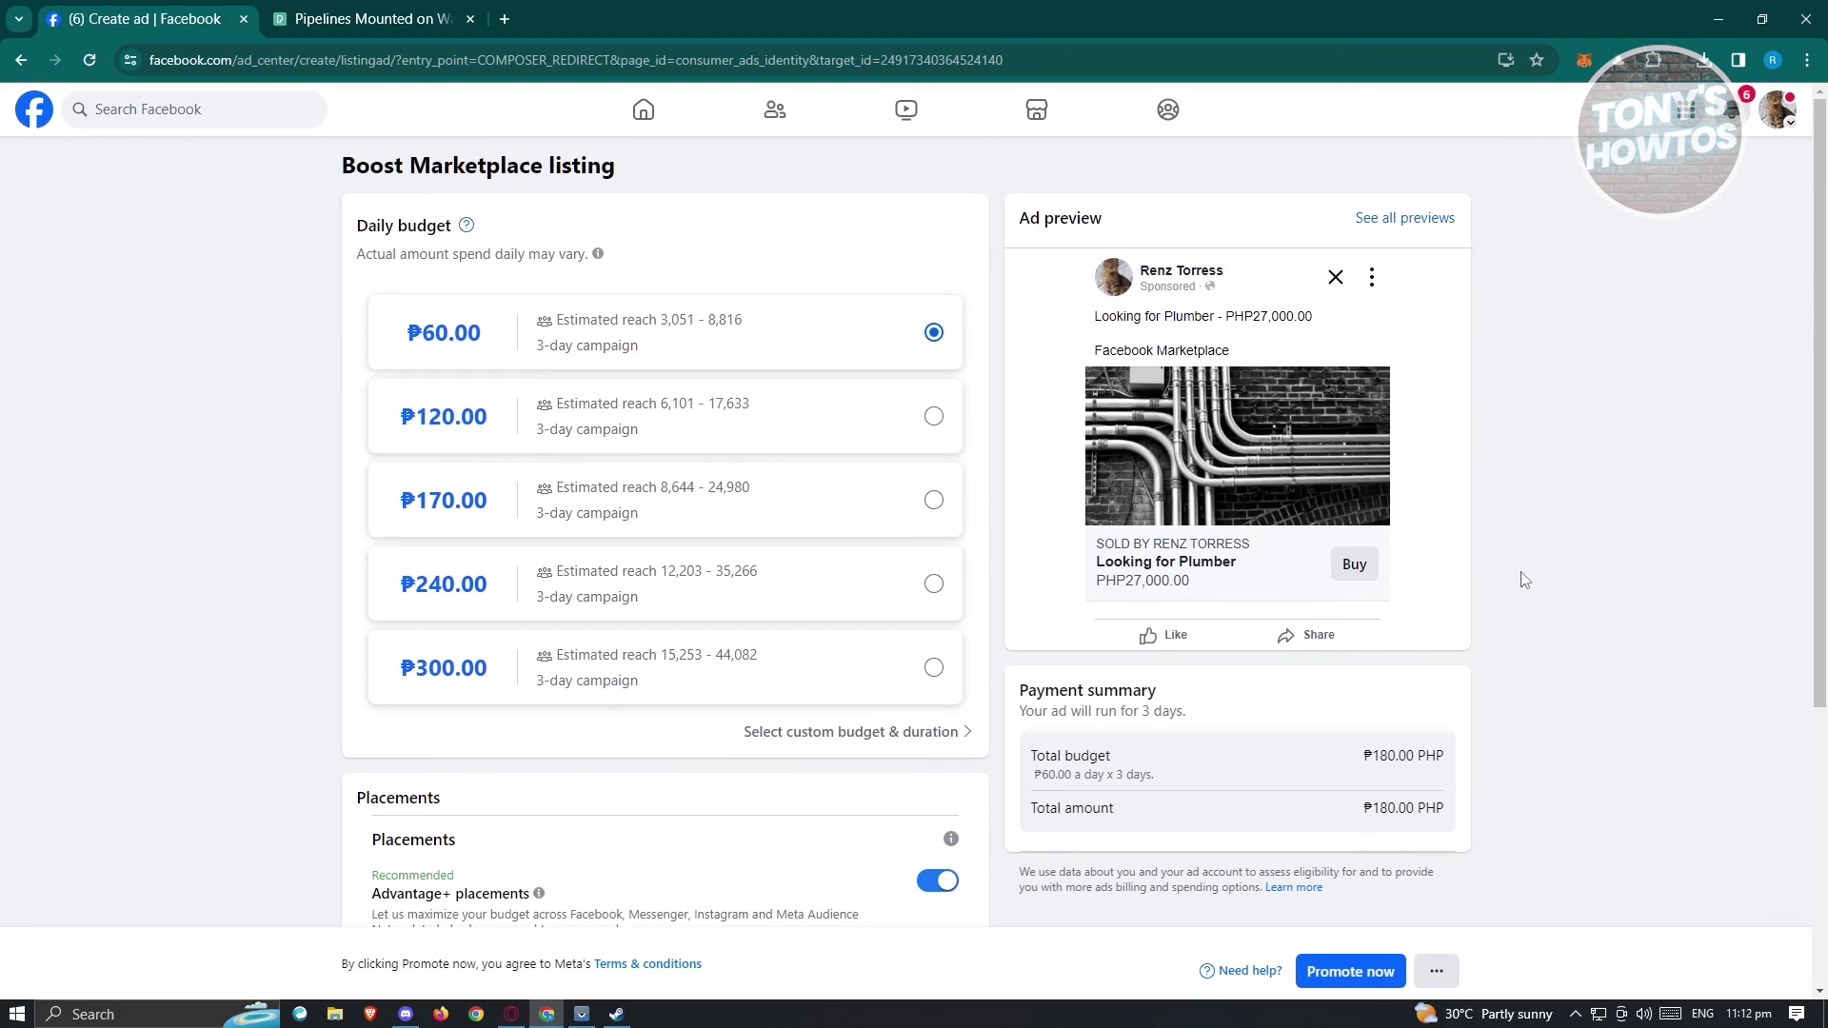